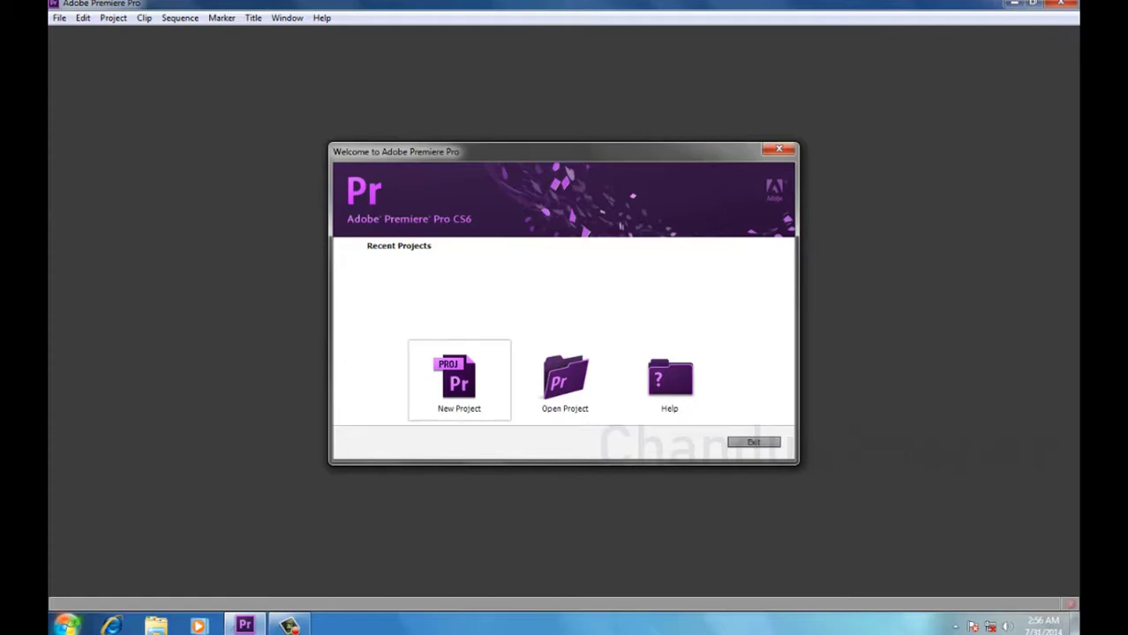
- Create a new project named "film promo" stored in the chandu rec folder on Local Disk (C:)
{"action": "left_click", "coordinate": [458, 381]}
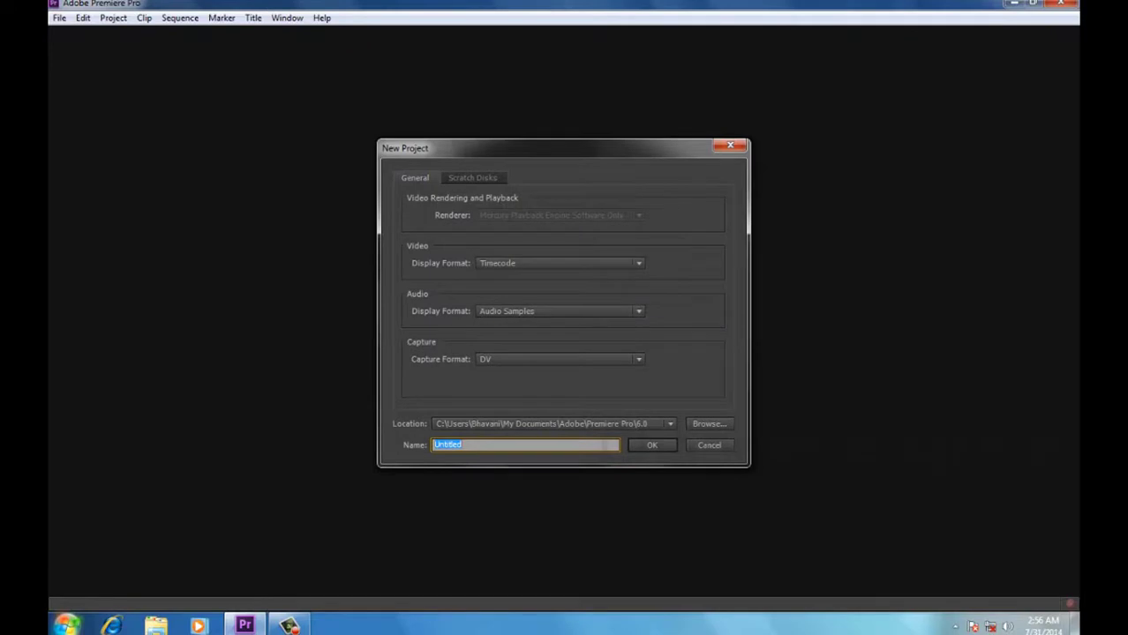
{"action": "type", "text": "film promo"}
{"action": "left_click", "coordinate": [709, 424]}
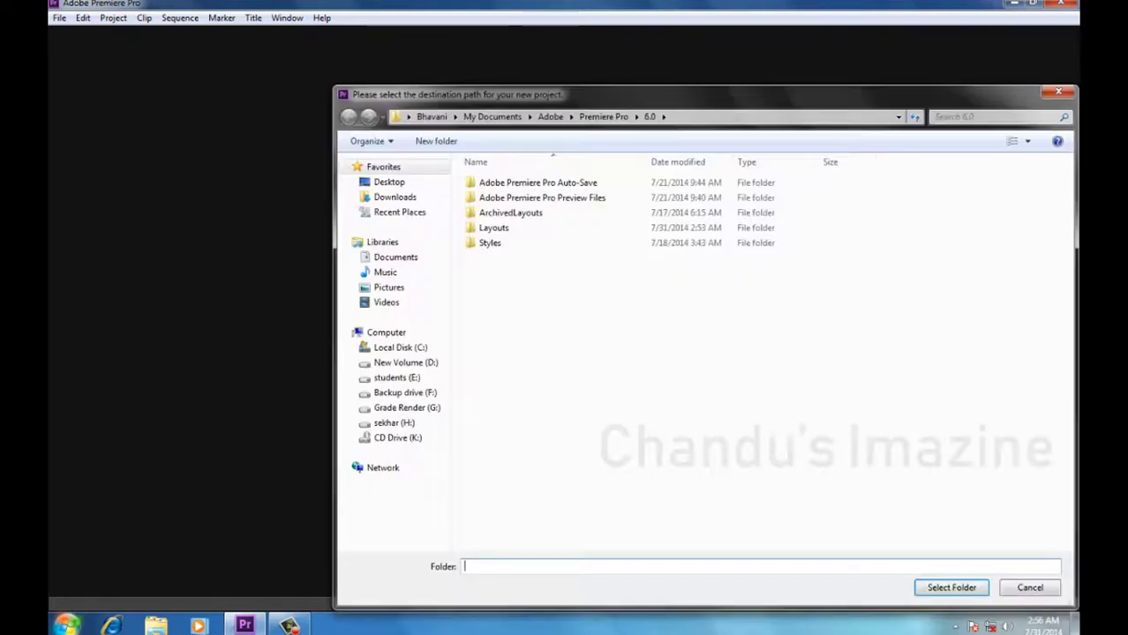
{"action": "left_click", "coordinate": [400, 348]}
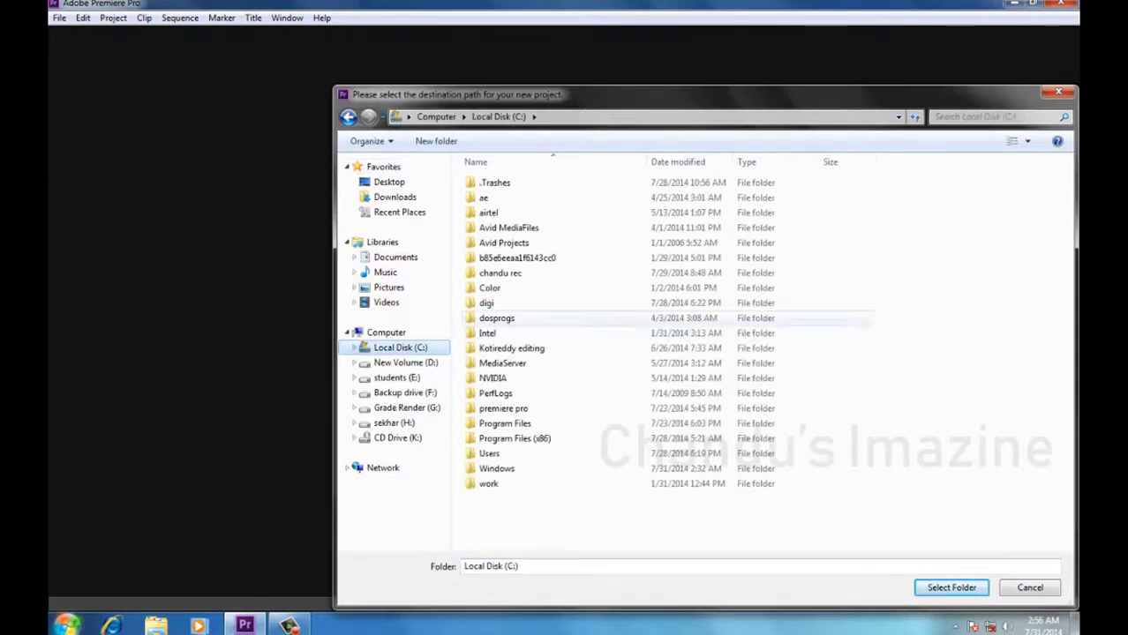
{"action": "left_click", "coordinate": [512, 348]}
{"action": "double_click", "coordinate": [503, 408]}
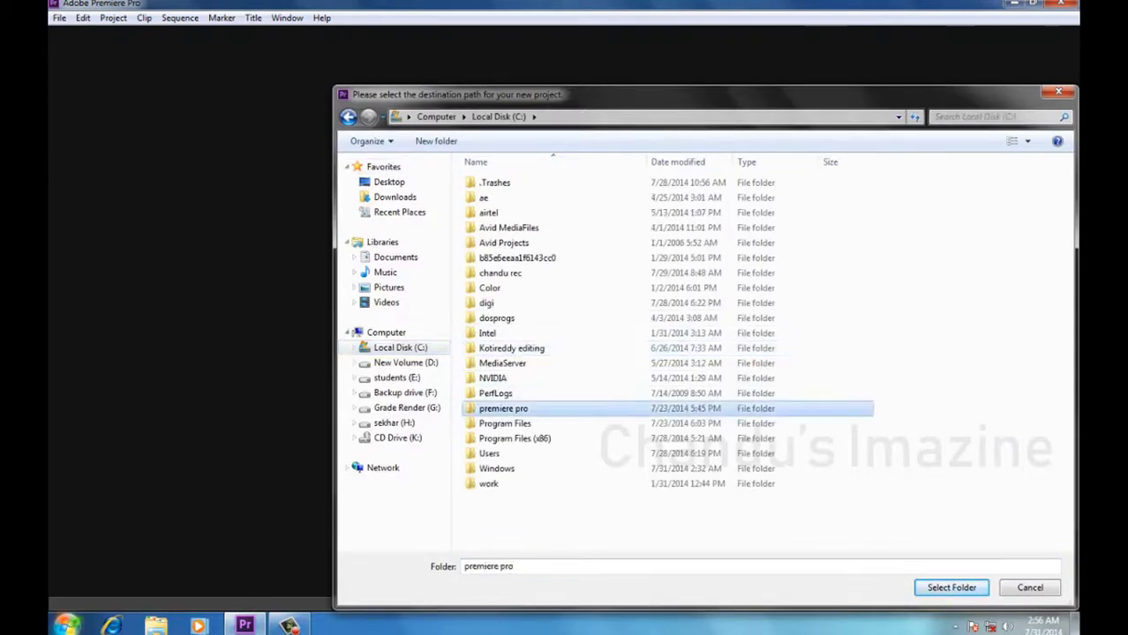
{"action": "left_click", "coordinate": [399, 348]}
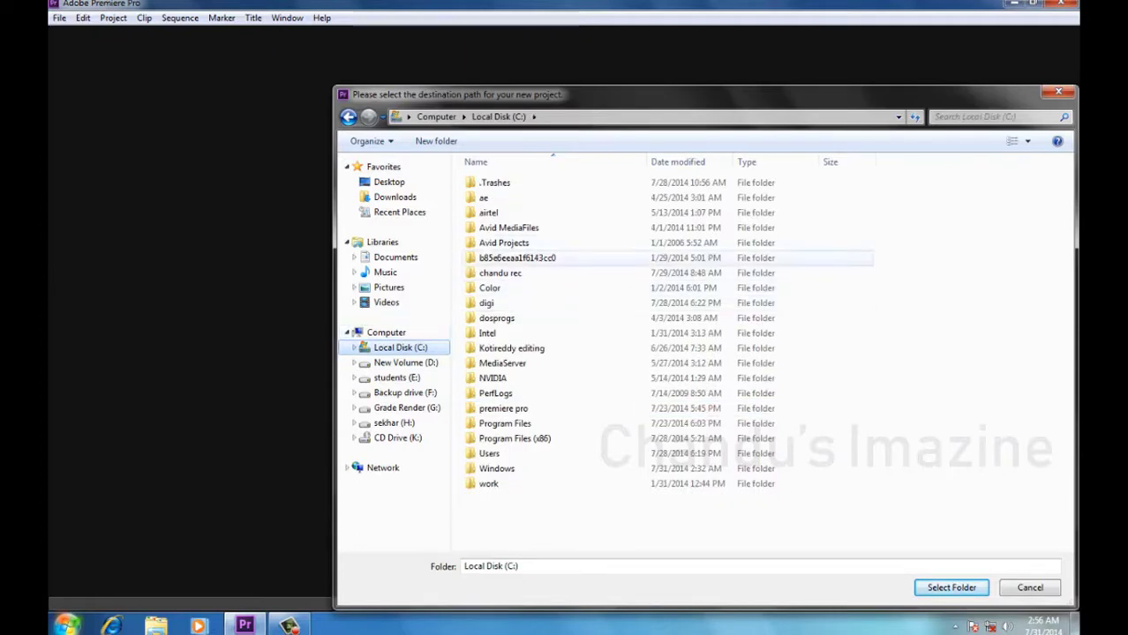
{"action": "left_click", "coordinate": [511, 348]}
{"action": "left_click", "coordinate": [499, 273]}
{"action": "double_click", "coordinate": [499, 272]}
{"action": "left_click", "coordinate": [952, 587]}
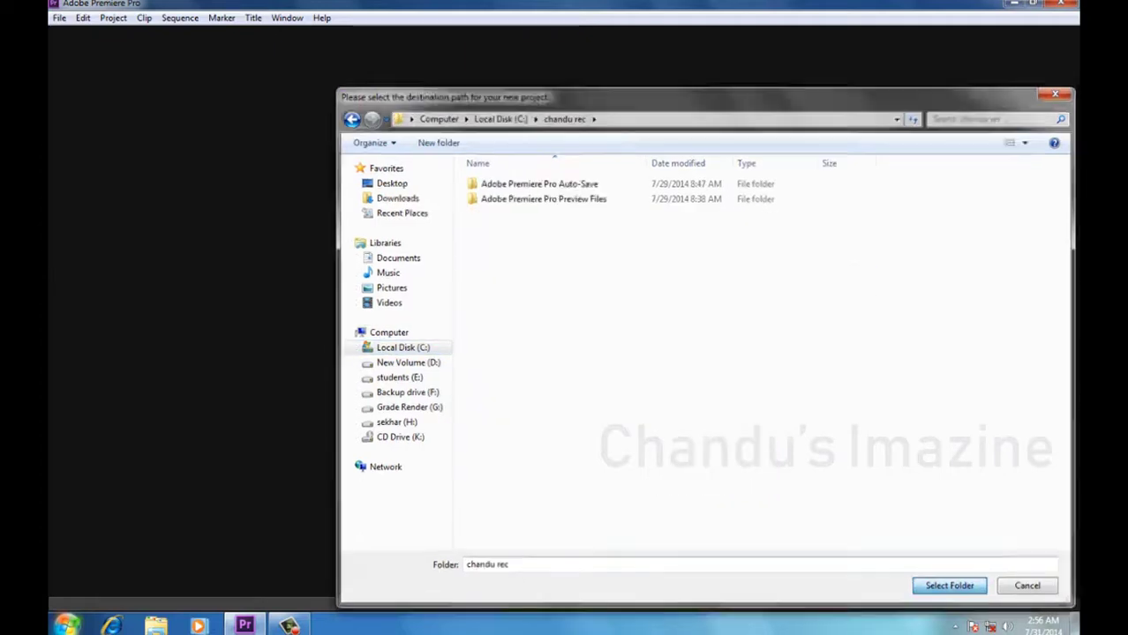
{"action": "key", "text": "Return"}
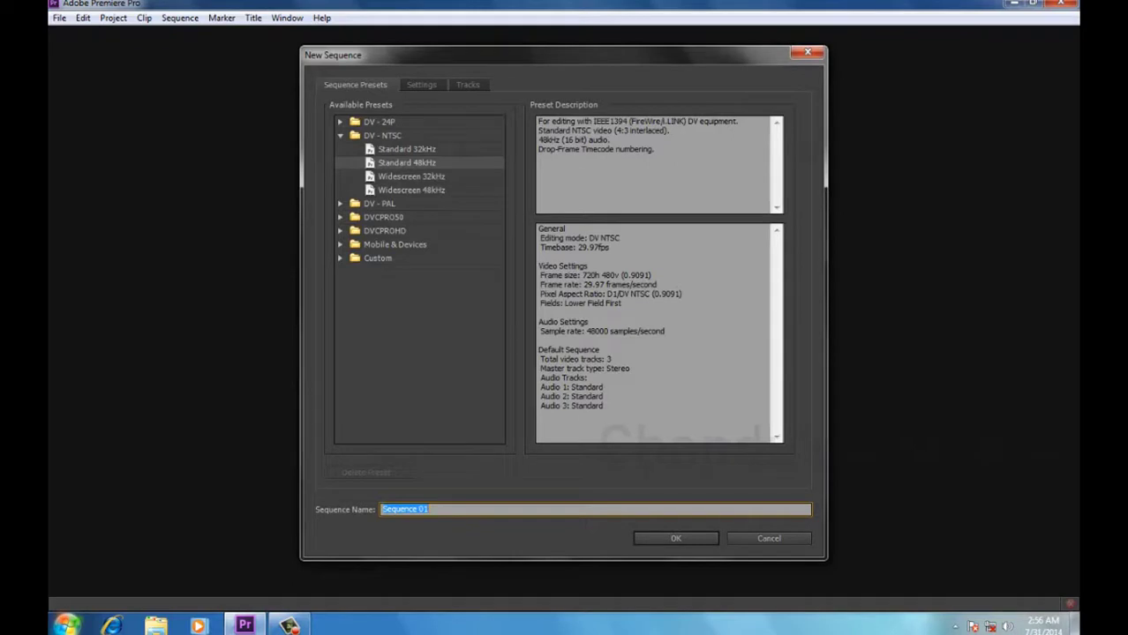
- Create Sequence 01 from the DV - NTSC Widescreen 48kHz preset, and clear and dismiss the event log
{"action": "left_click", "coordinate": [411, 189]}
{"action": "key", "text": "Return"}
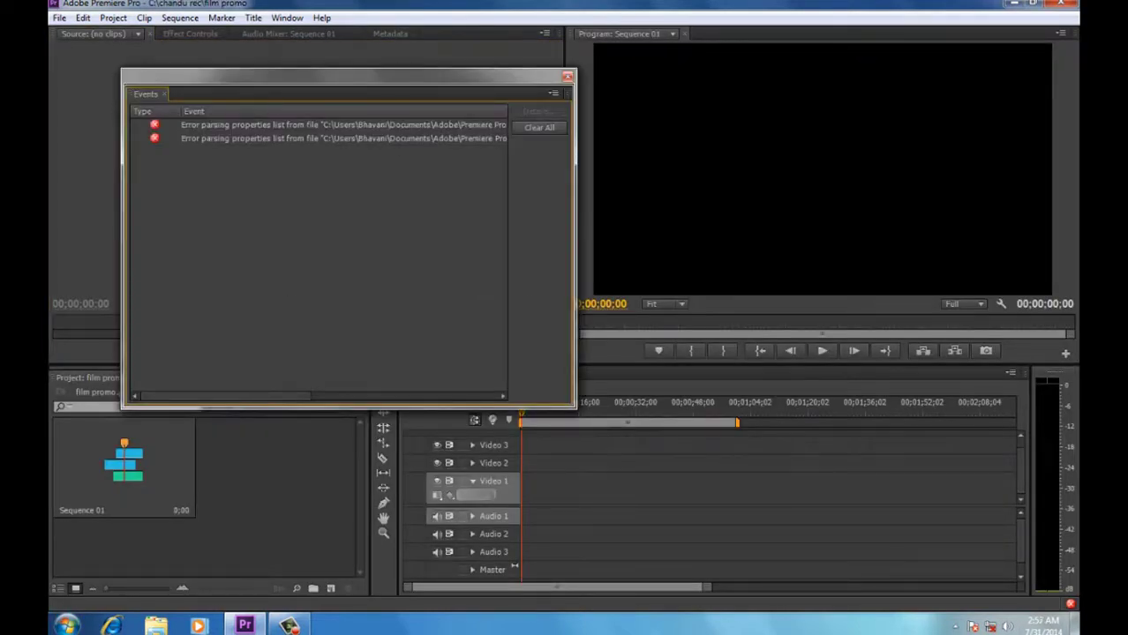
{"action": "left_click", "coordinate": [539, 128]}
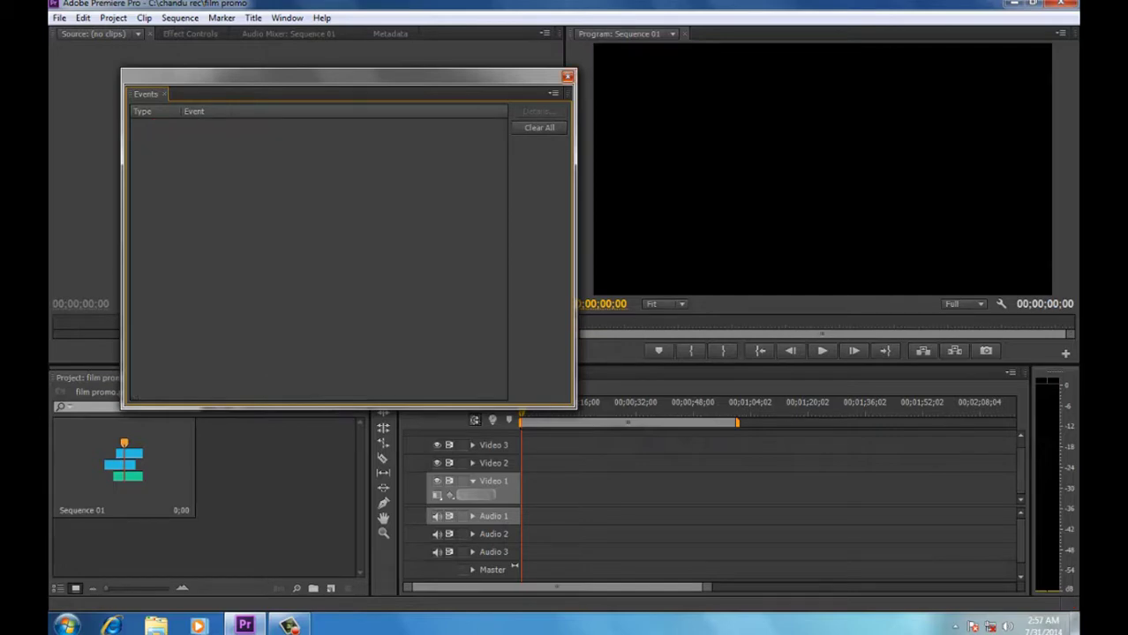
{"action": "left_click", "coordinate": [568, 76]}
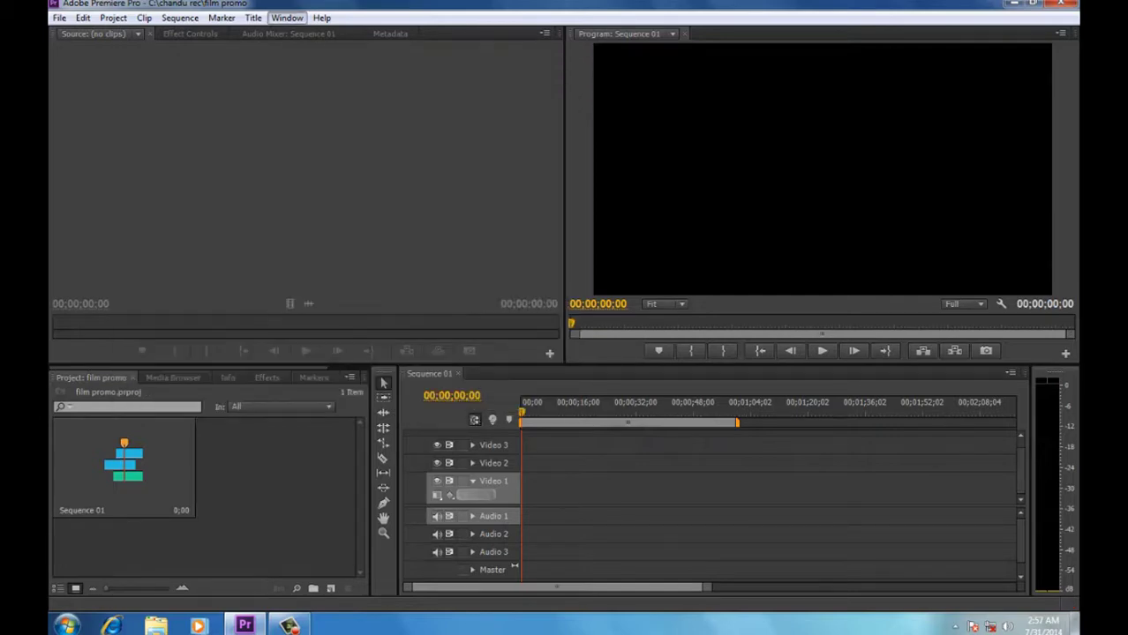
- Switch the workspace layout to Editing (CS5.5)
{"action": "left_click", "coordinate": [287, 18]}
{"action": "mouse_move", "coordinate": [312, 34]}
{"action": "left_click", "coordinate": [494, 81]}
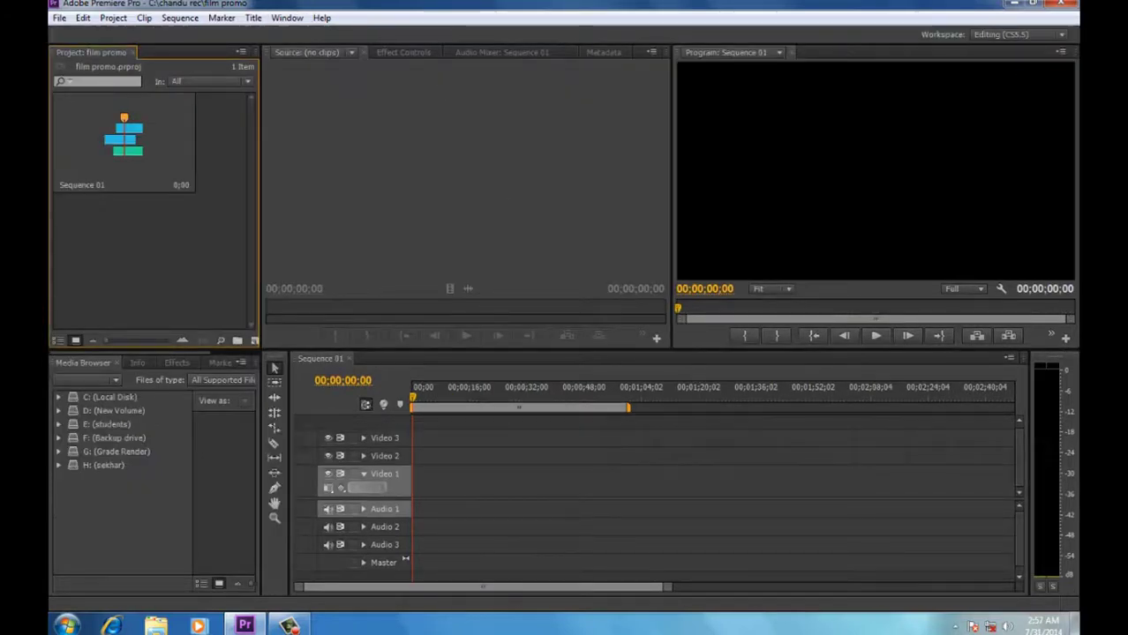
- Import the two Mirchi (2013) AVI files from the Material folder inside Editing Material on the Desktop
{"action": "key", "text": "ctrl+i"}
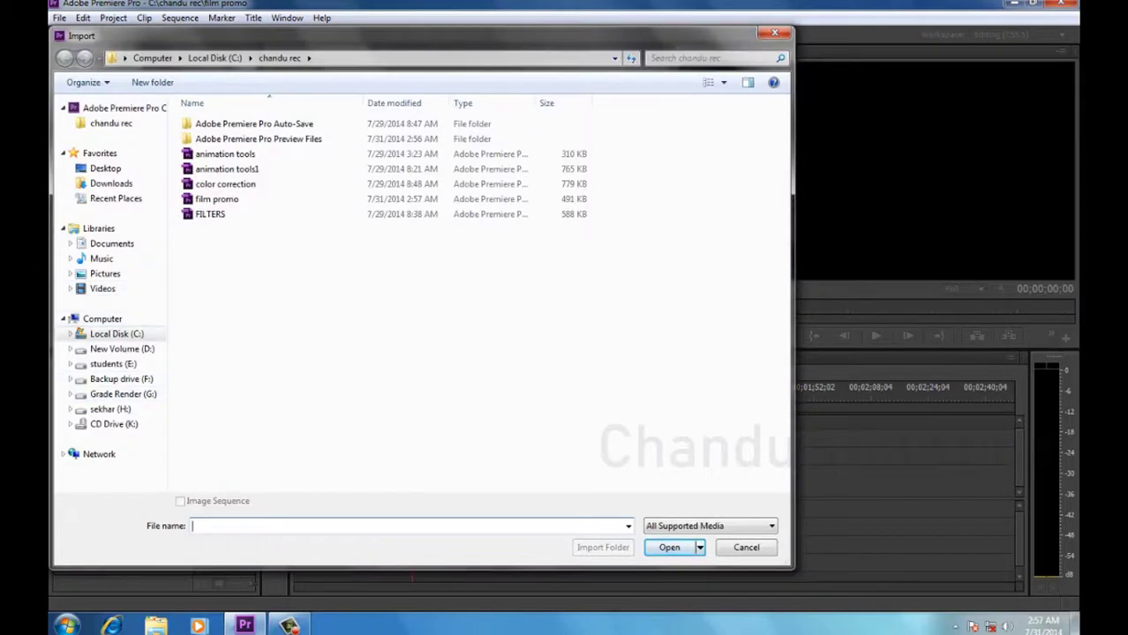
{"action": "left_click", "coordinate": [105, 168]}
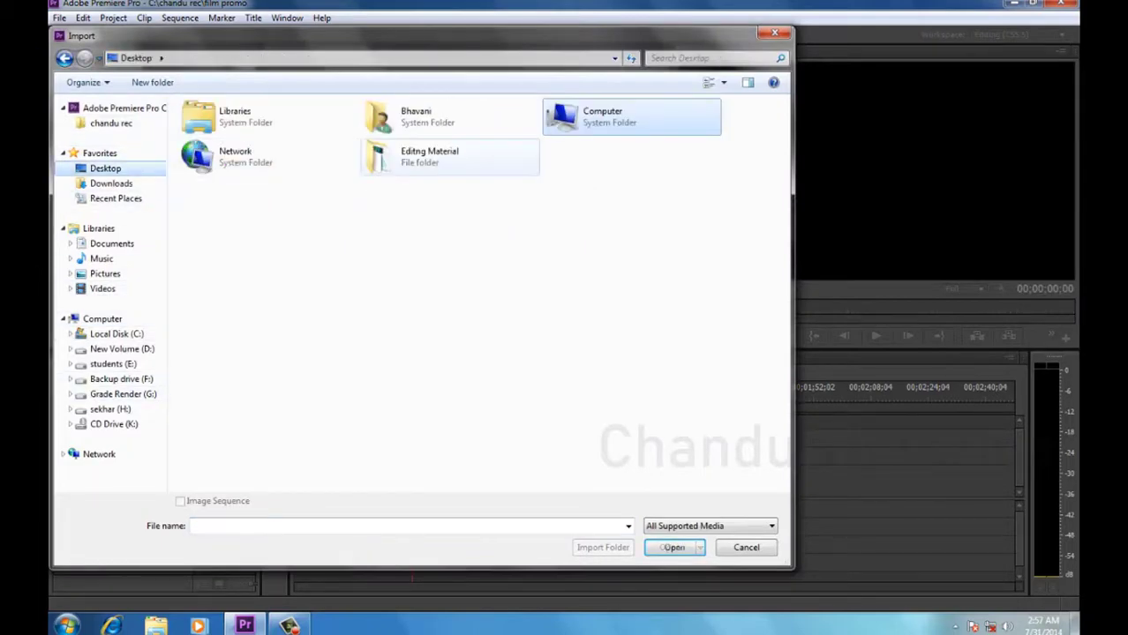
{"action": "double_click", "coordinate": [449, 157]}
{"action": "left_click", "coordinate": [384, 124]}
{"action": "double_click", "coordinate": [210, 123]}
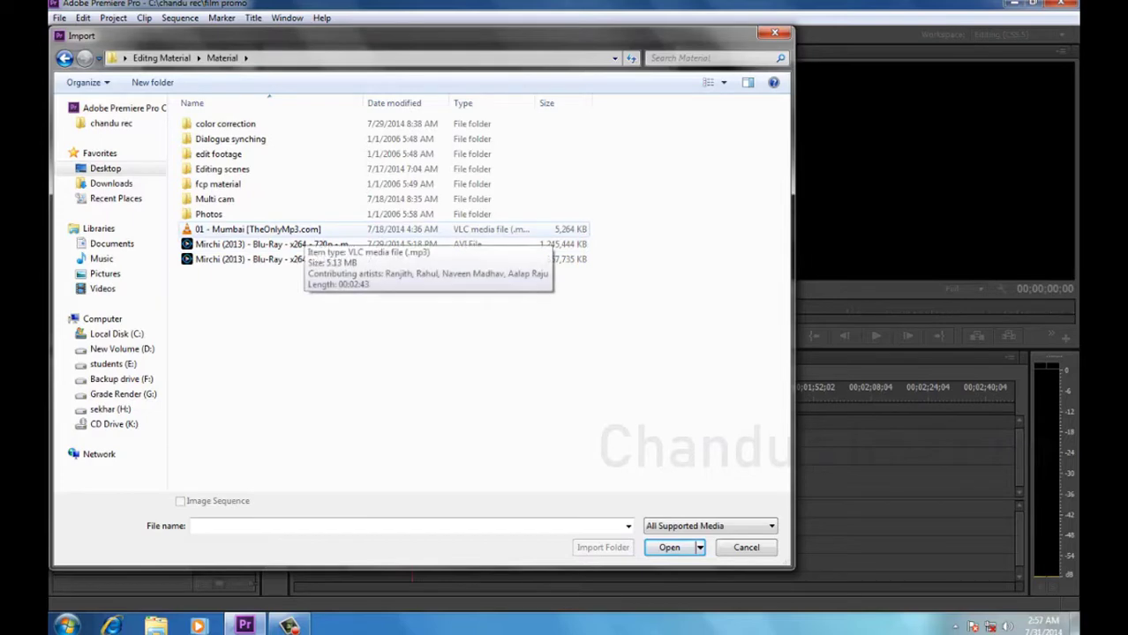
{"action": "left_click_drag", "start_coordinate": [271, 322], "coordinate": [282, 245]}
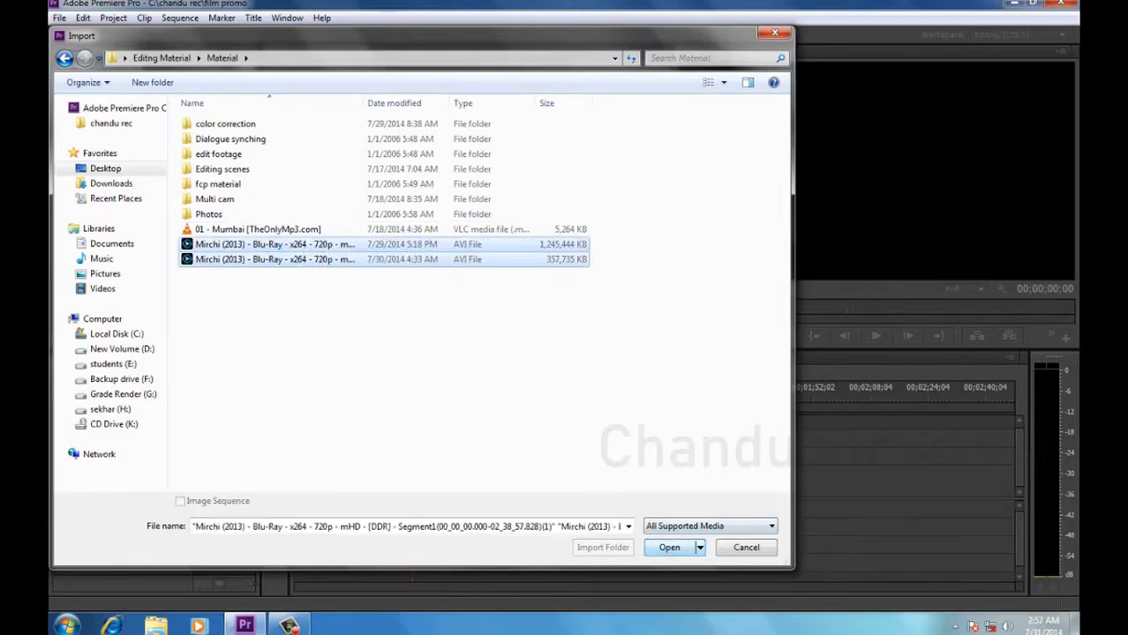
{"action": "left_click", "coordinate": [669, 547]}
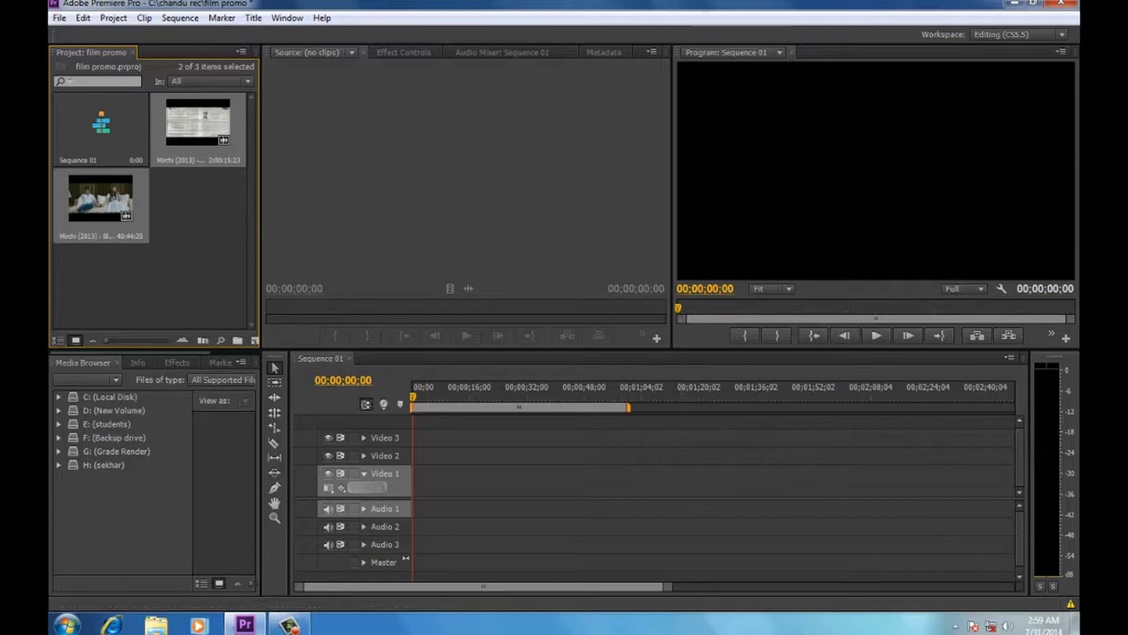
- Load the two-hour Mirchi clip into the source monitor and play a moment from about 00:20:59
{"action": "left_click", "coordinate": [197, 203]}
{"action": "double_click", "coordinate": [189, 124]}
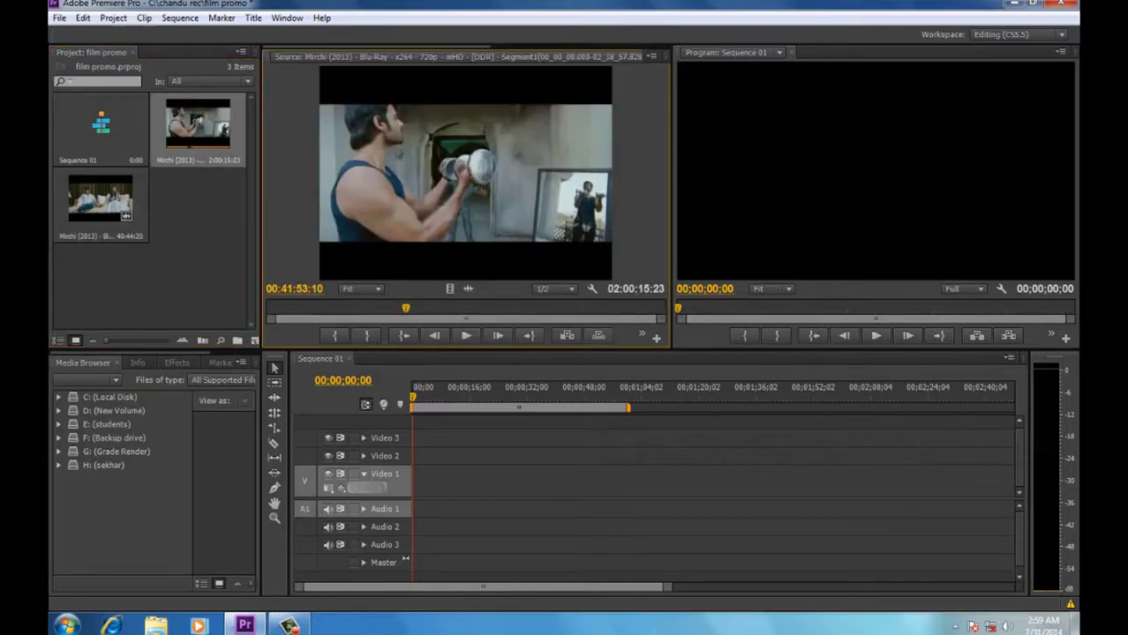
{"action": "left_click_drag", "start_coordinate": [406, 308], "coordinate": [336, 308]}
{"action": "key", "text": "space"}
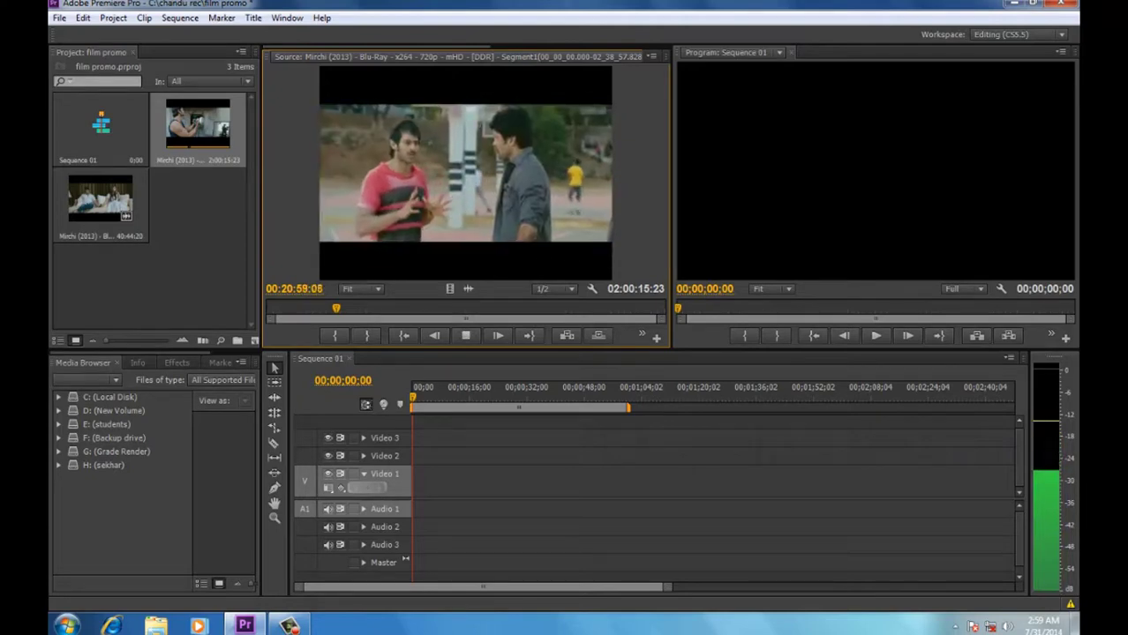
{"action": "key", "text": "space"}
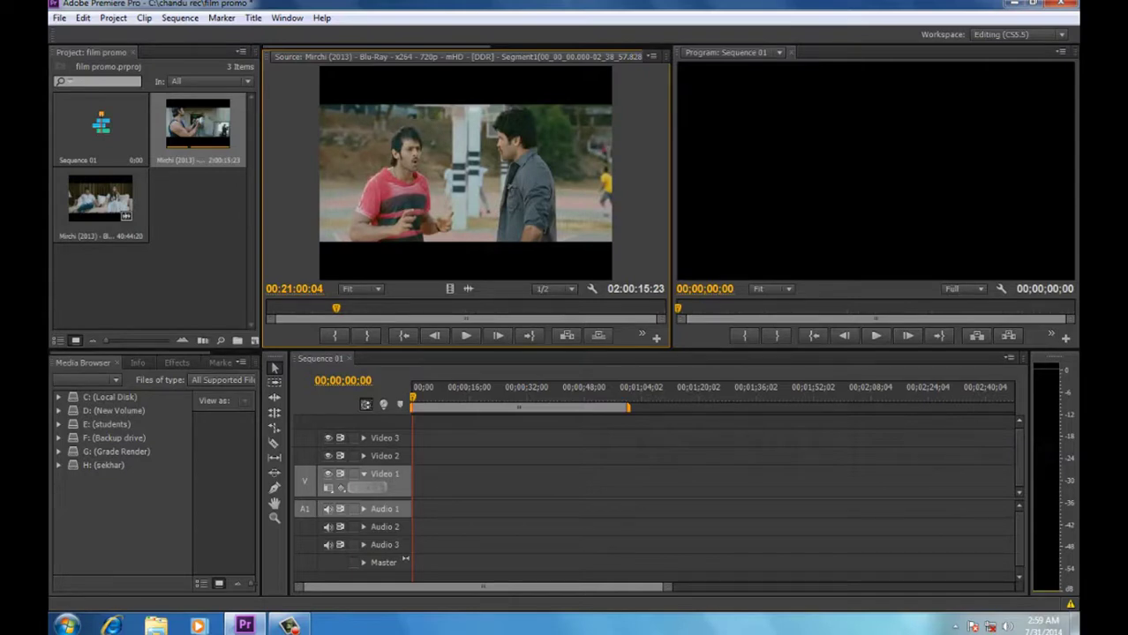
{"action": "left_click", "coordinate": [180, 18]}
{"action": "key", "text": "Left"}
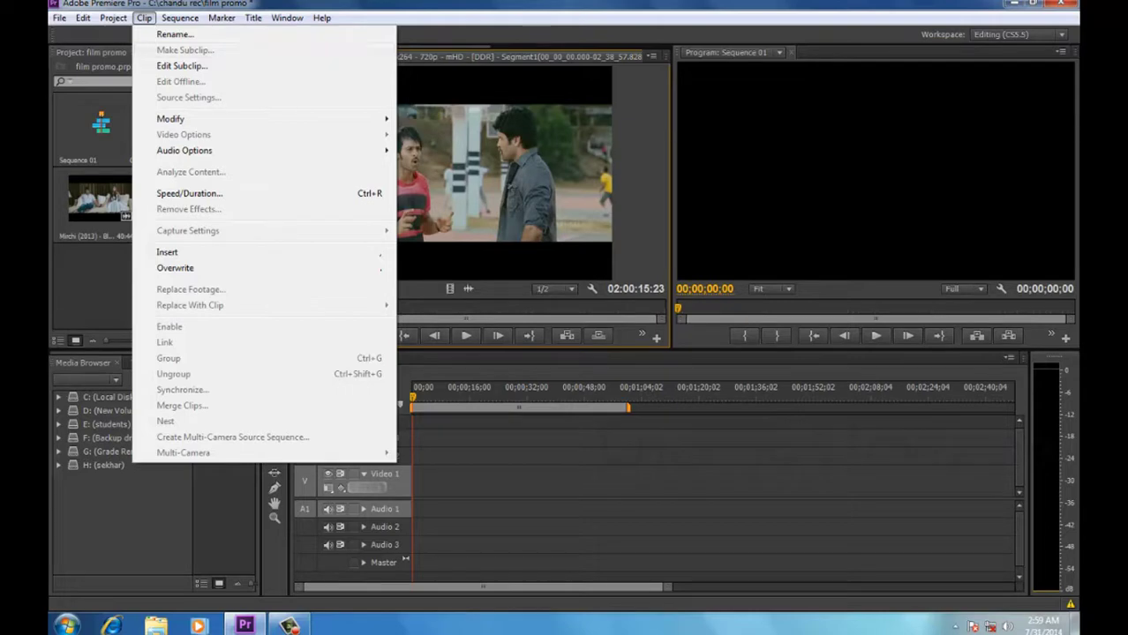
{"action": "key", "text": "Escape"}
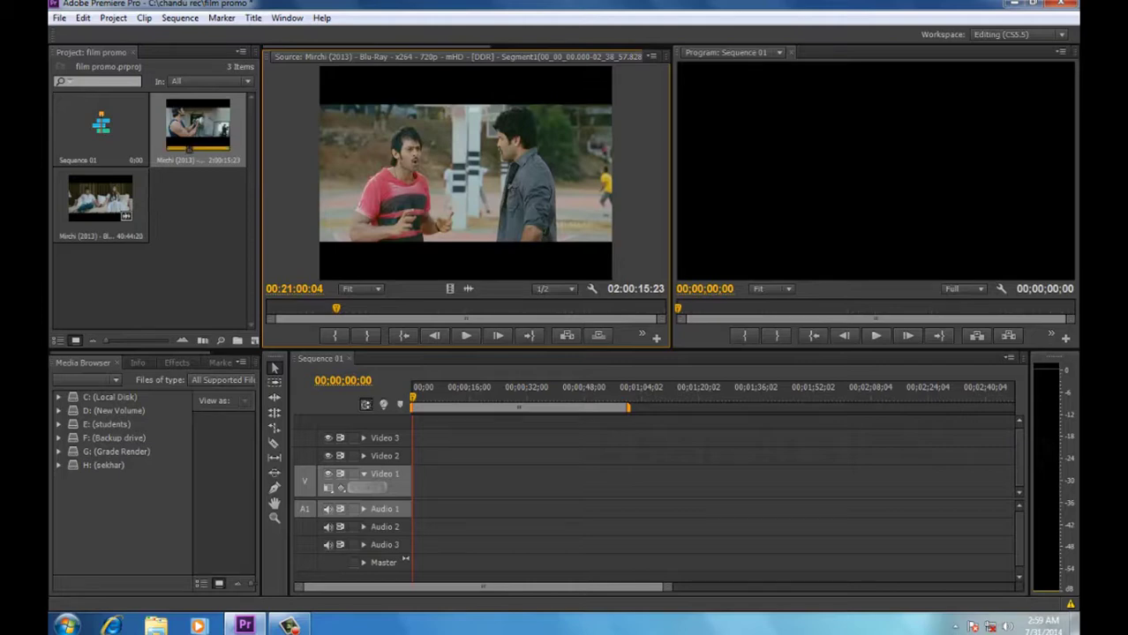
- Mark the UV creations logo shot in the source clip with In at 00:00:35:21 and Out at 00:00:38:18
{"action": "left_click_drag", "start_coordinate": [335, 308], "coordinate": [266, 308]}
{"action": "key", "text": "l"}
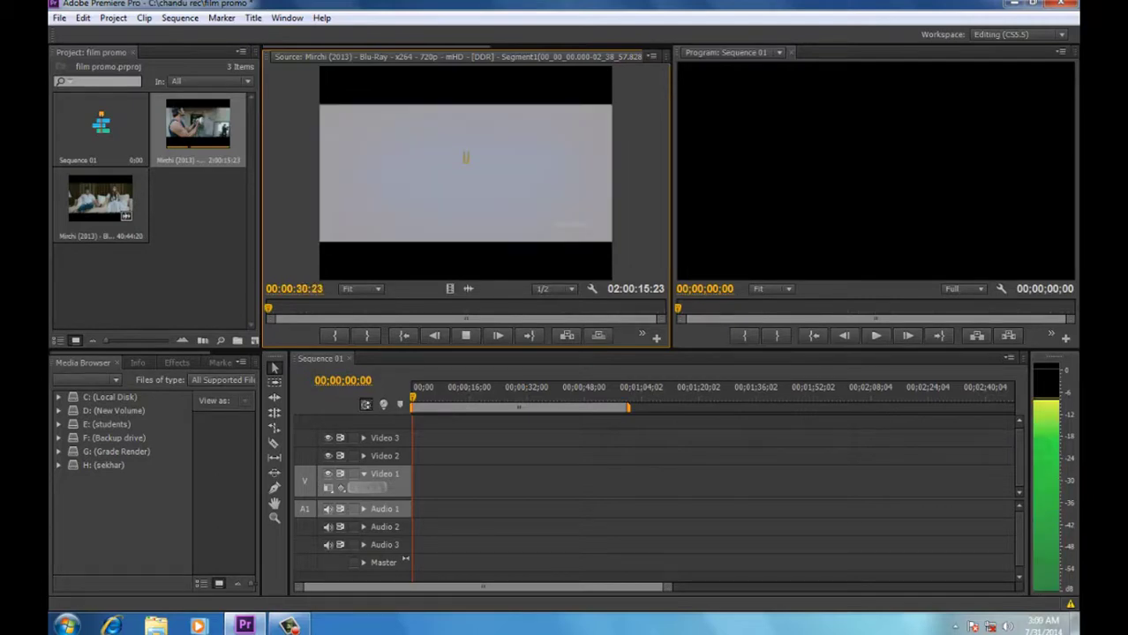
{"action": "key", "text": "space"}
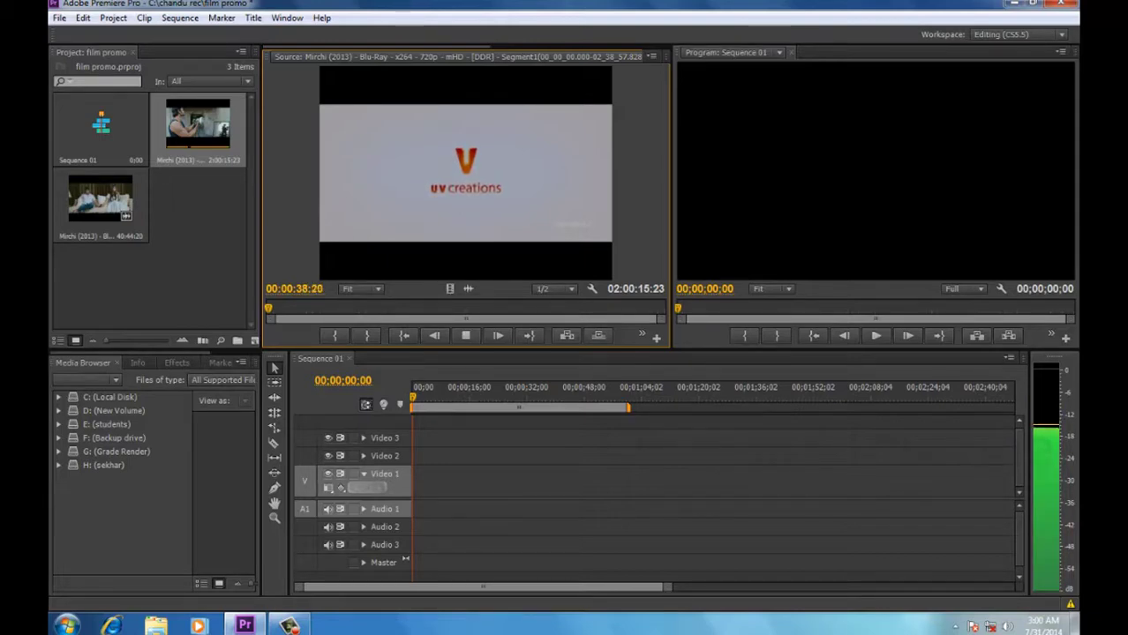
{"action": "key", "text": "space"}
{"action": "key", "text": "j"}
{"action": "key", "text": "space"}
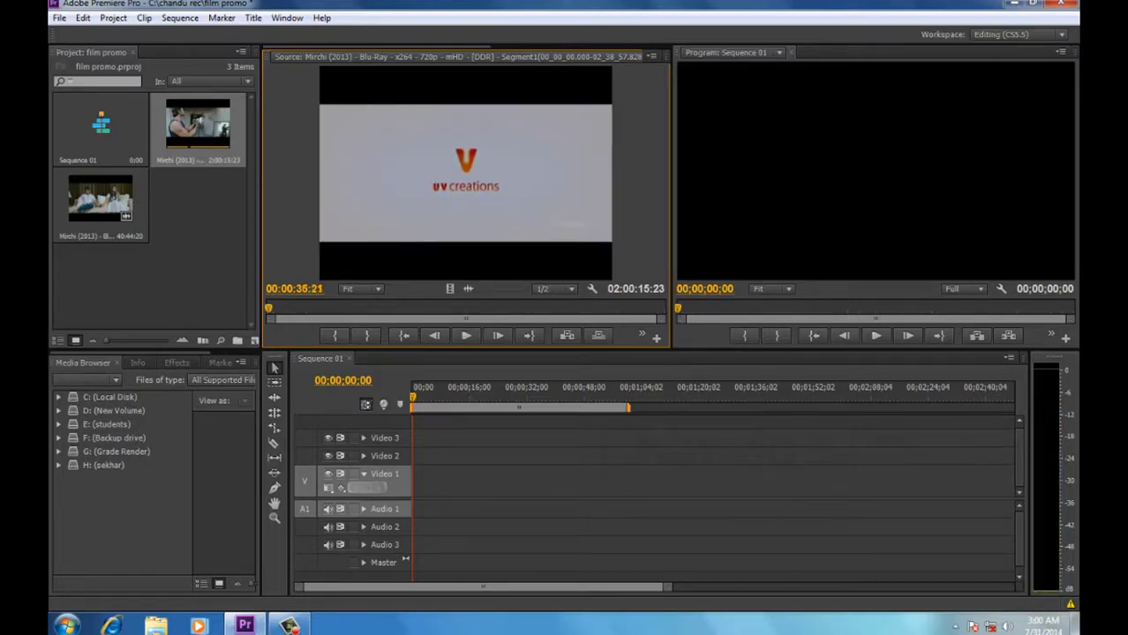
{"action": "key", "text": "space"}
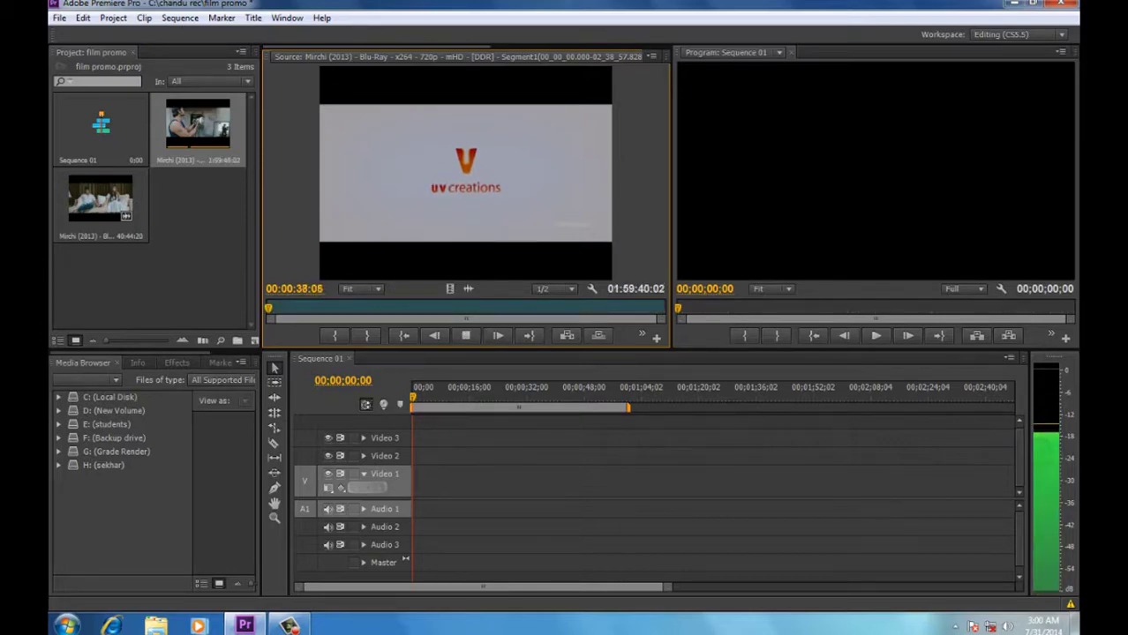
{"action": "key", "text": "space"}
{"action": "key", "text": "o"}
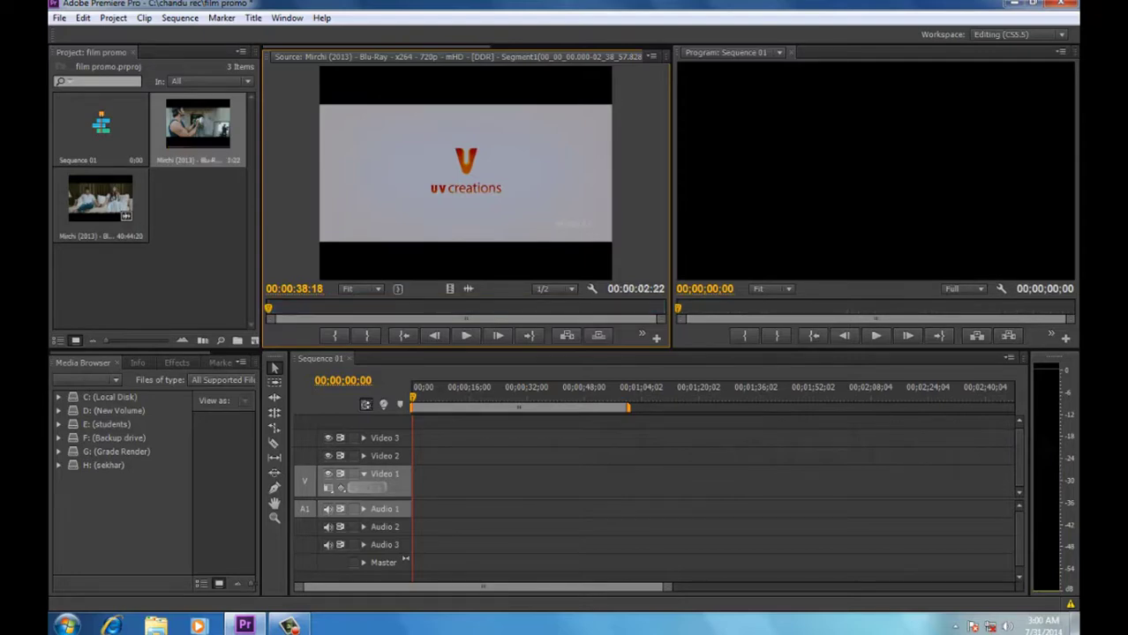
- Make a subclip of the marked logo range and name it "creations"
{"action": "left_click", "coordinate": [143, 18]}
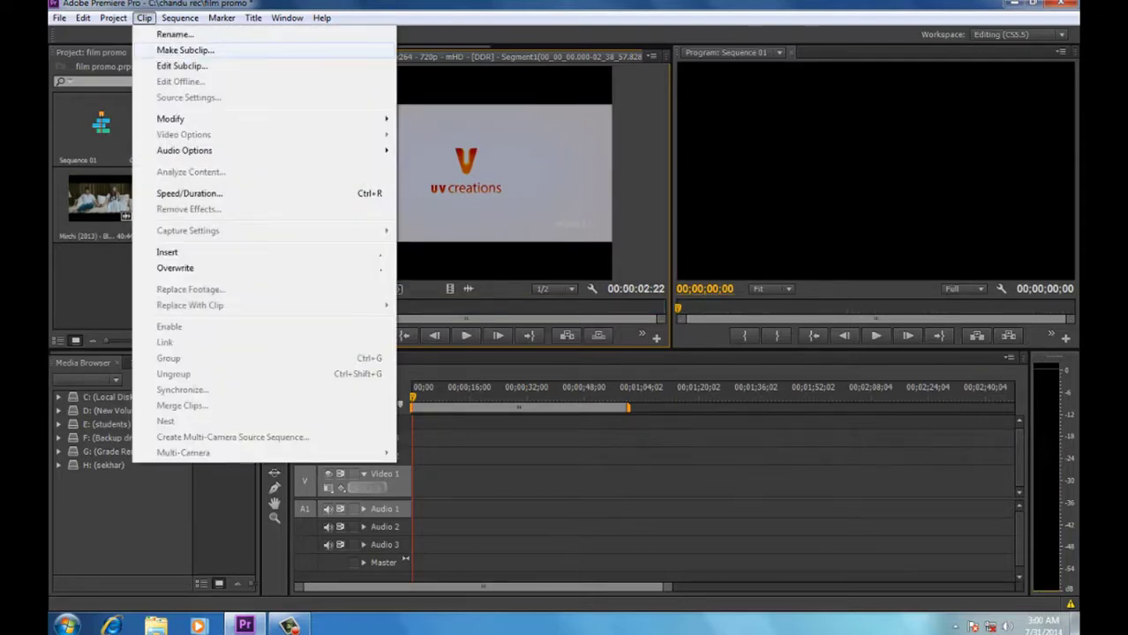
{"action": "left_click", "coordinate": [185, 50]}
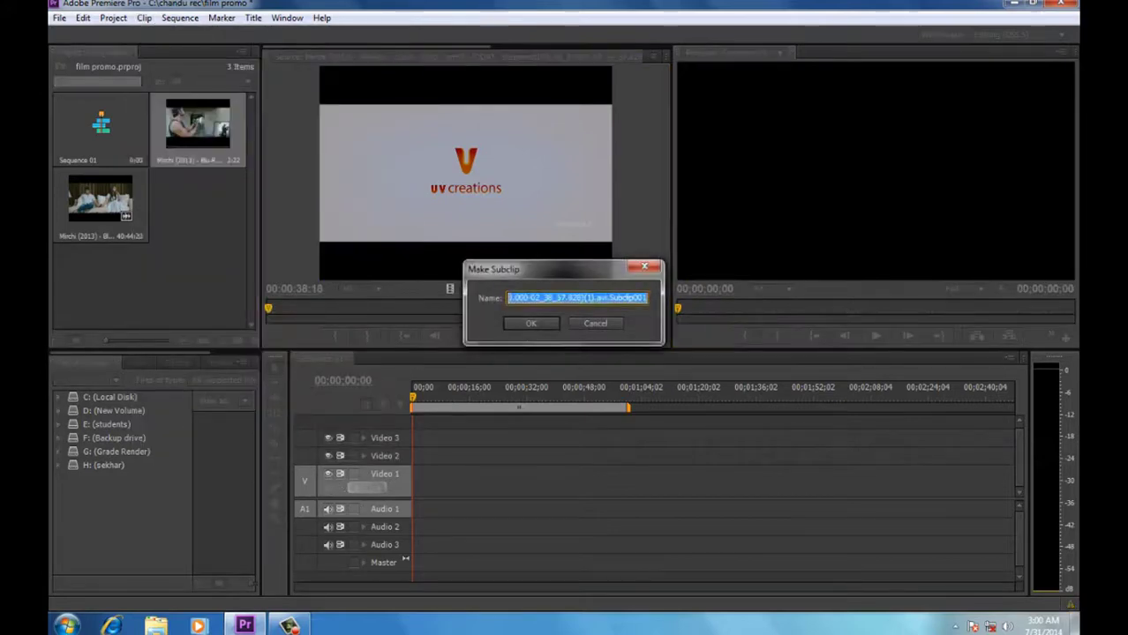
{"action": "type", "text": "cr"}
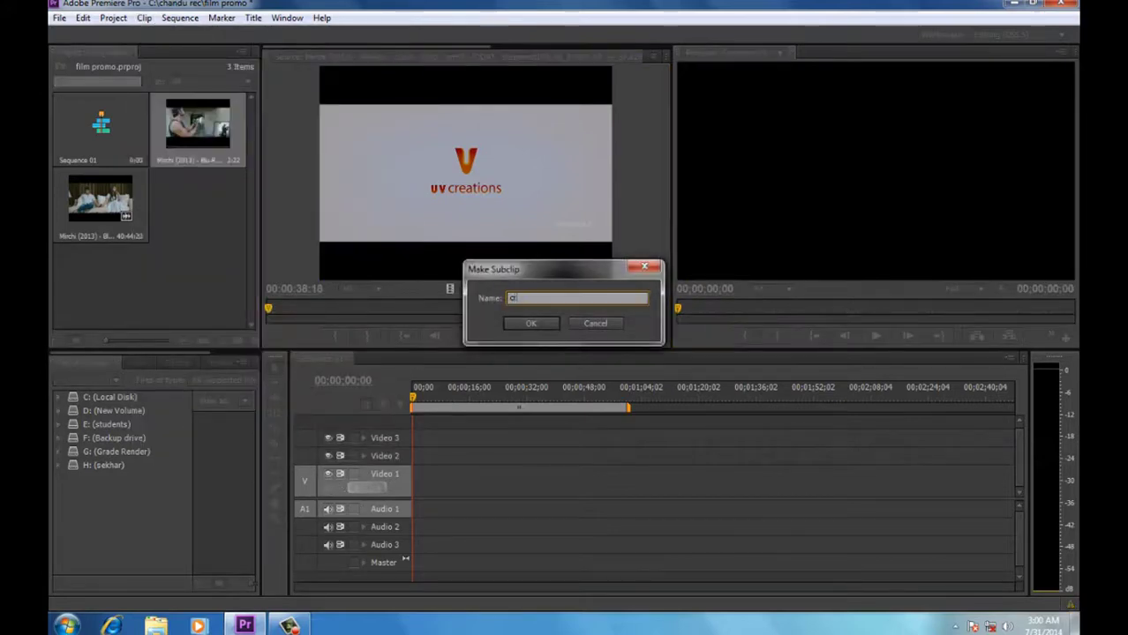
{"action": "type", "text": "eations"}
{"action": "key", "text": "Return"}
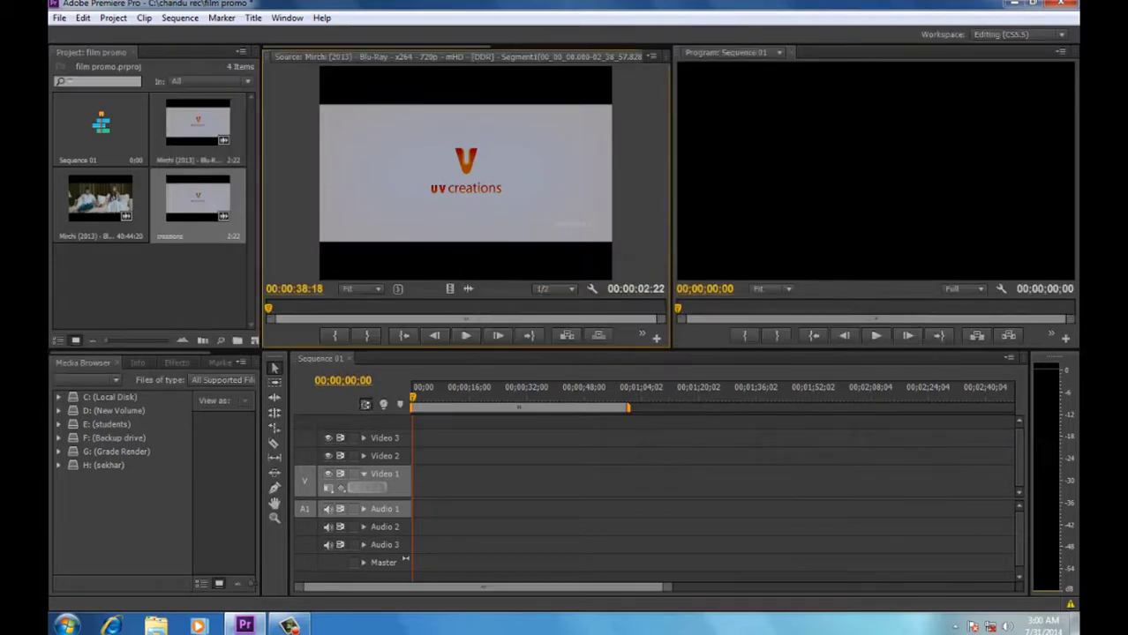
- Find the red Telugu movie title in the source clip and set the In point at 00:00:52:04
{"action": "key", "text": "space"}
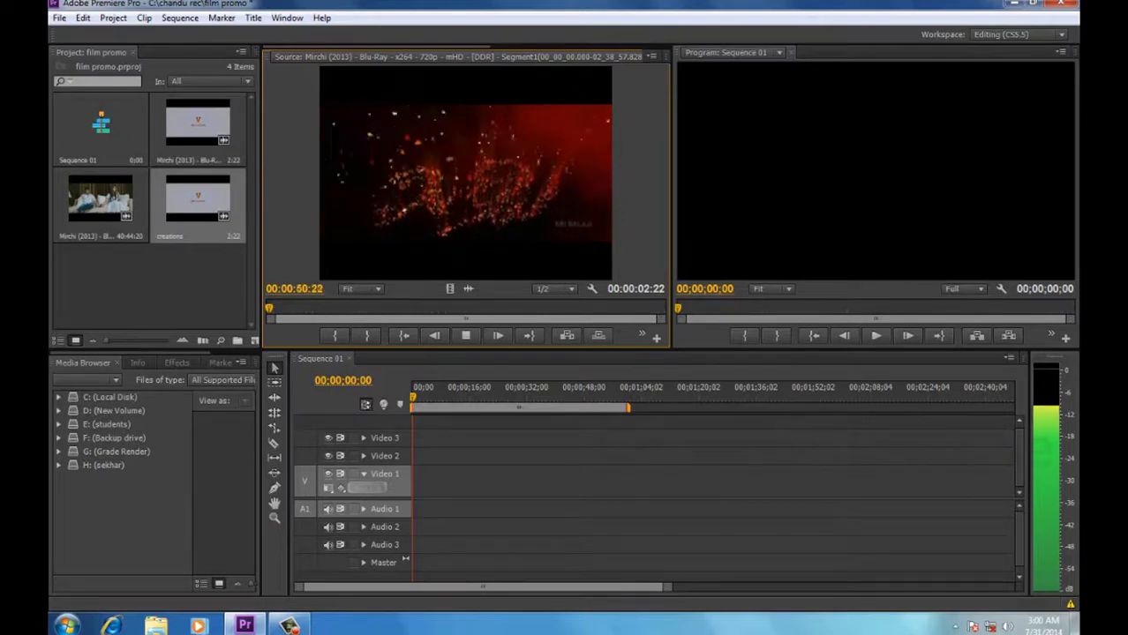
{"action": "key", "text": "space"}
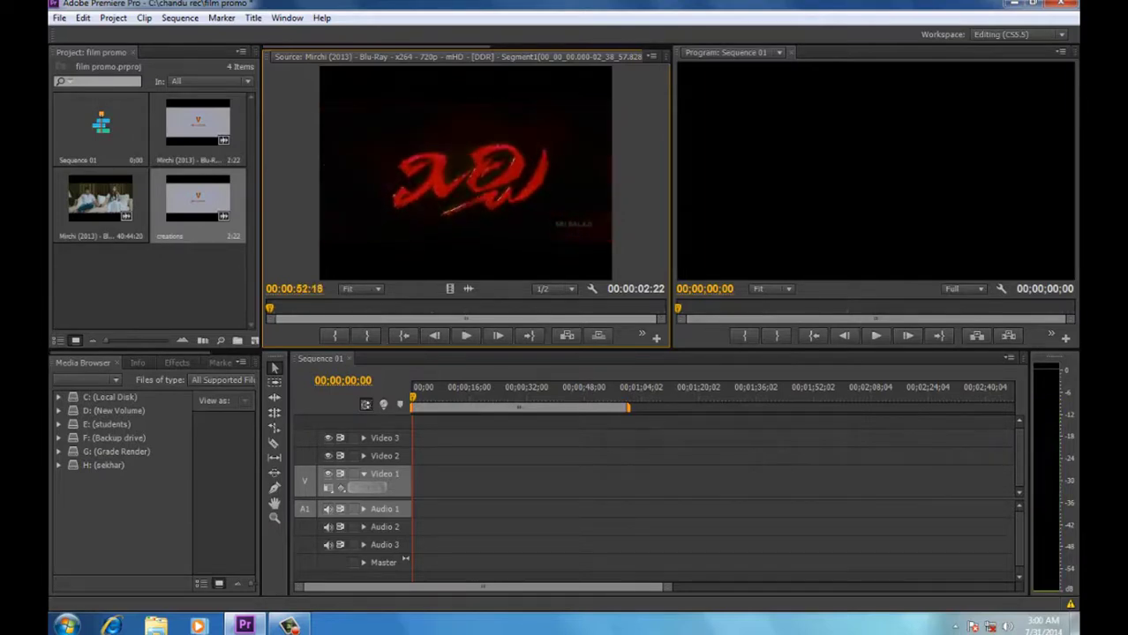
{"action": "key", "text": "j"}
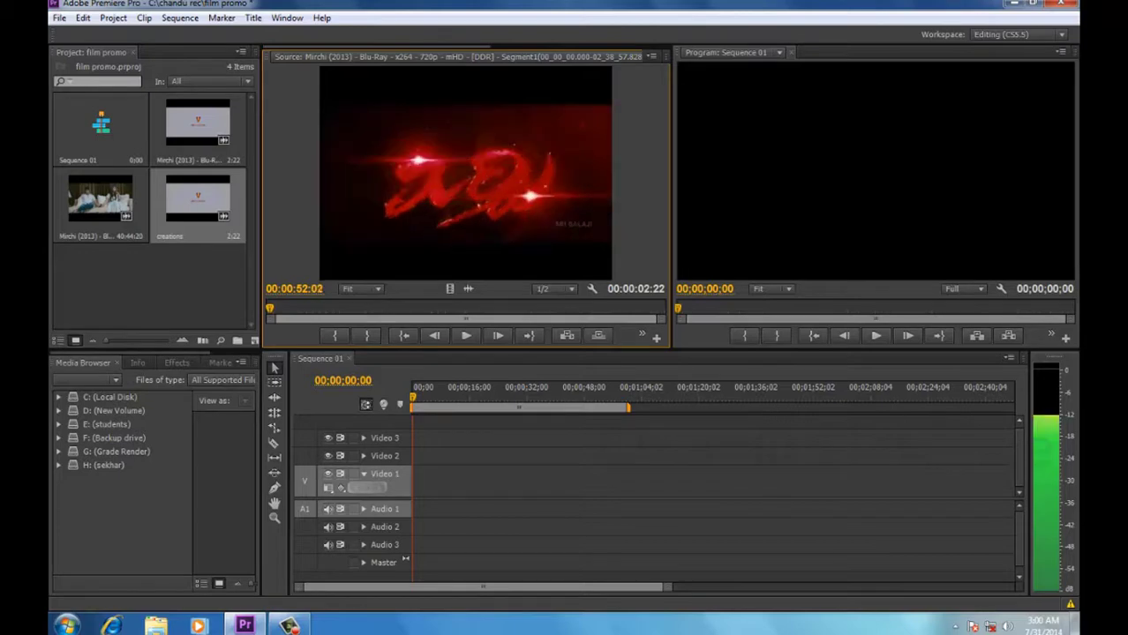
{"action": "key", "text": "Right"}
{"action": "key", "text": "Right"}
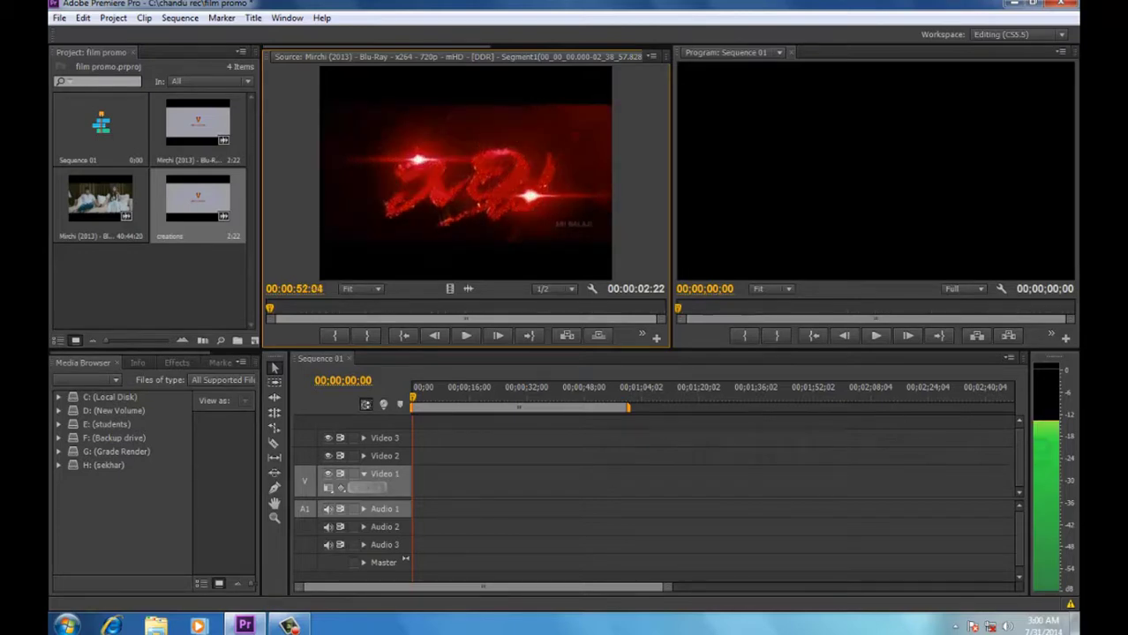
{"action": "key", "text": "Left"}
{"action": "key", "text": "i"}
- Set the Out point at 00:01:00:01, on the last frames of the English Mirchi title
{"action": "key", "text": "space"}
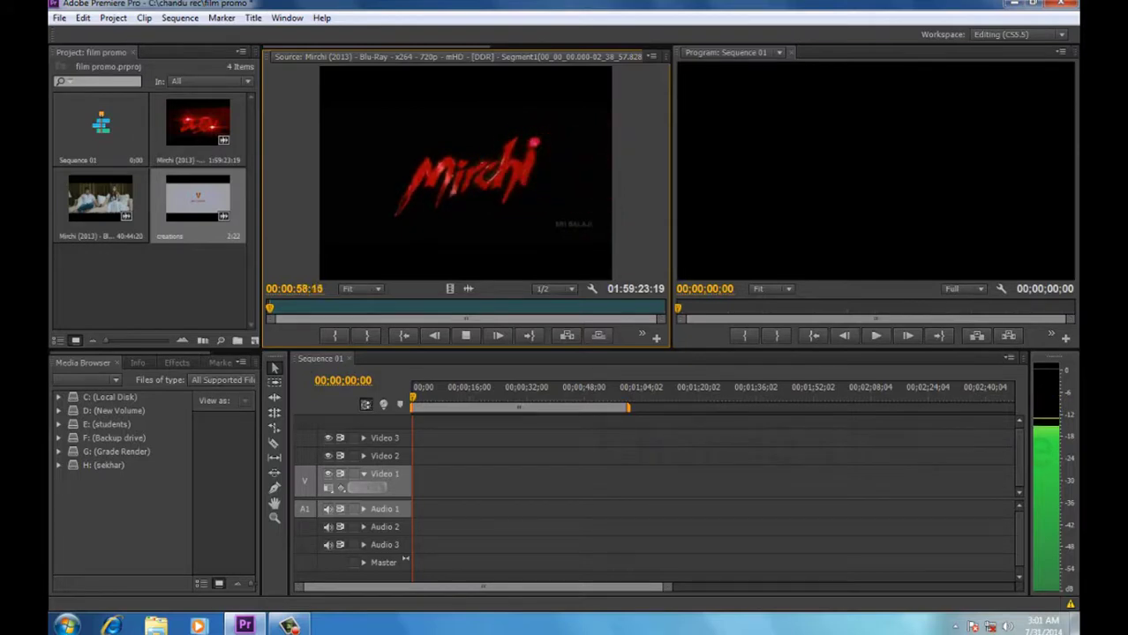
{"action": "key", "text": "space"}
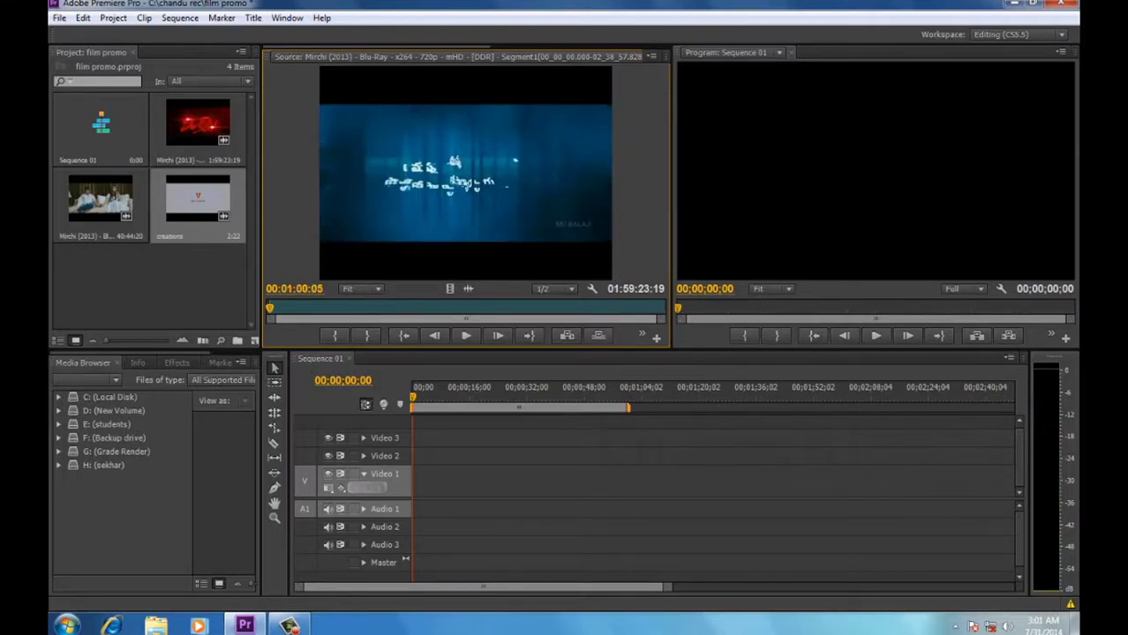
{"action": "key", "text": "Left"}
{"action": "key", "text": "Left"}
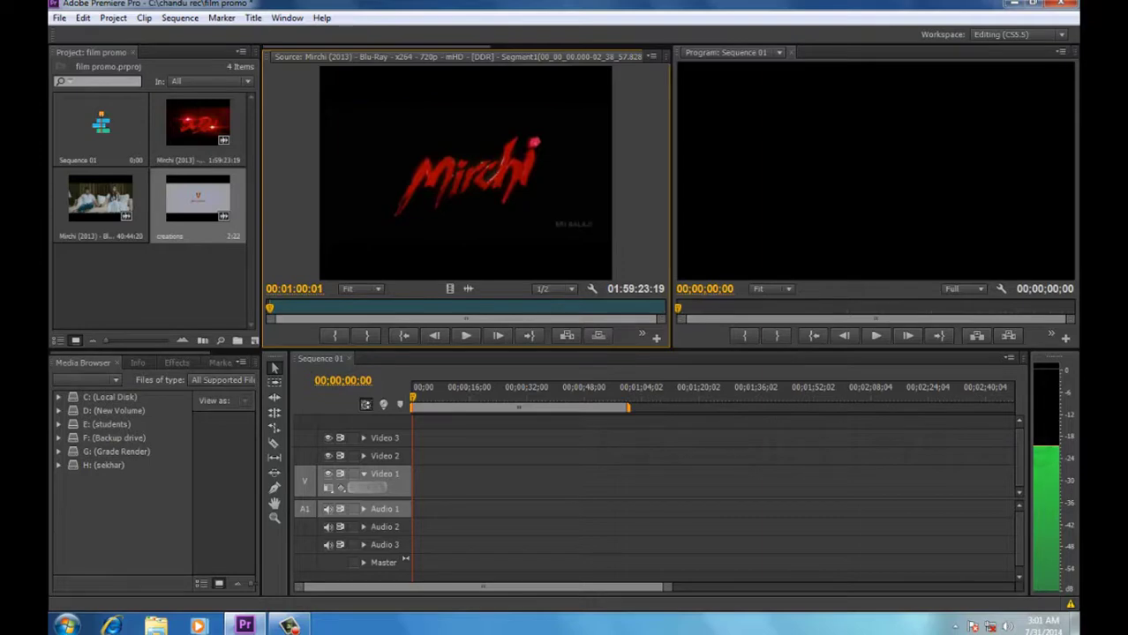
{"action": "key", "text": "o"}
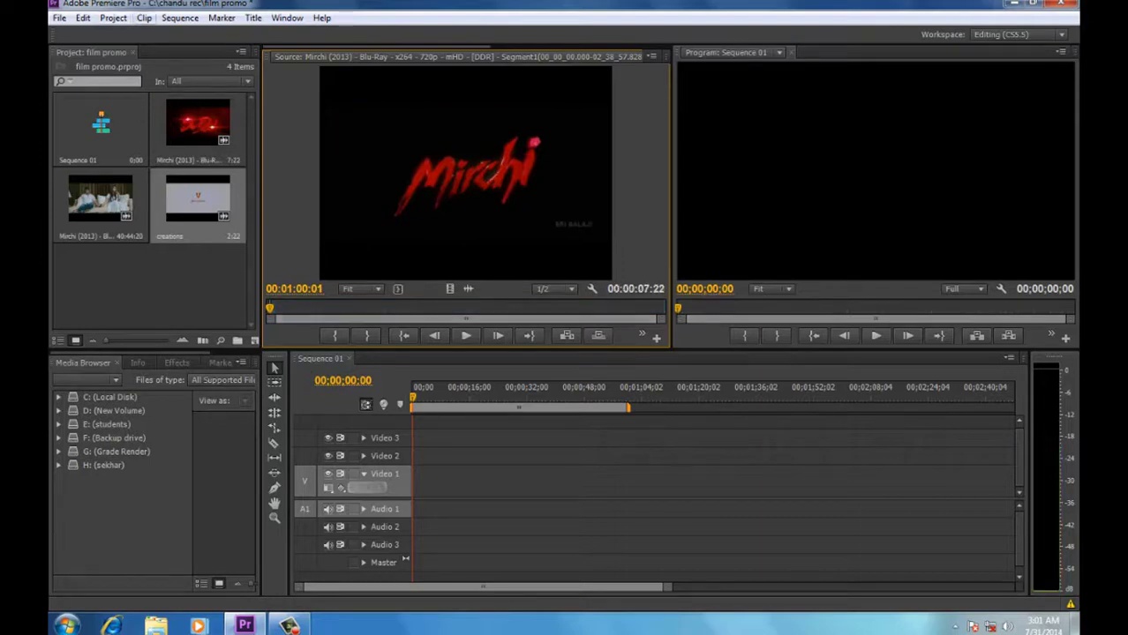
- Make a subclip of the marked title range and name it "movie title"
{"action": "left_click", "coordinate": [144, 18]}
{"action": "left_click", "coordinate": [185, 51]}
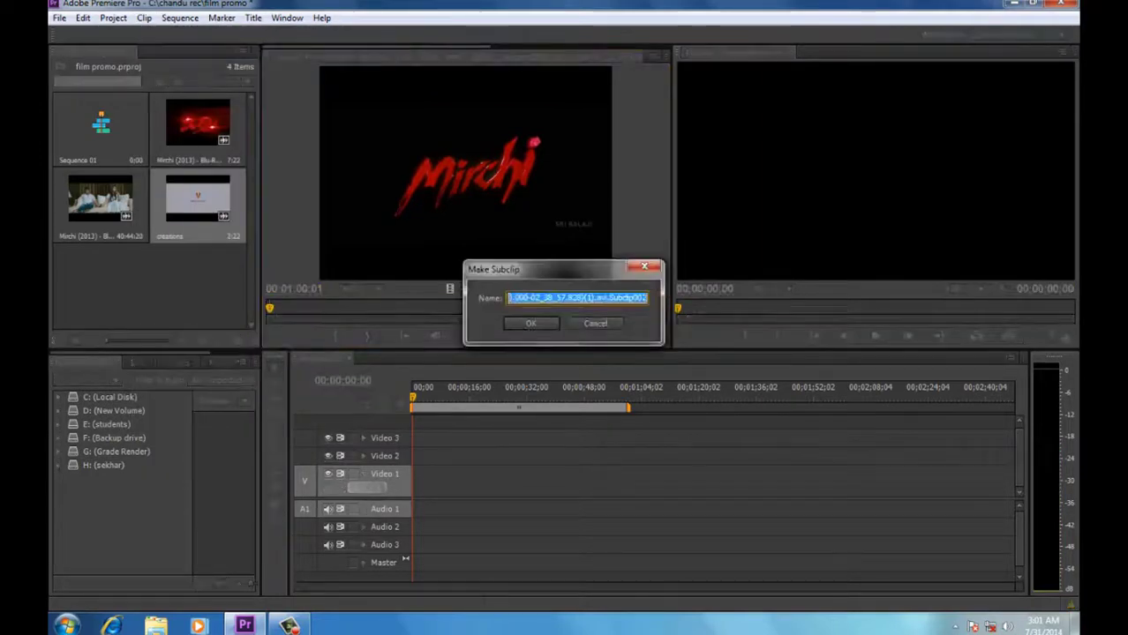
{"action": "type", "text": "movie"}
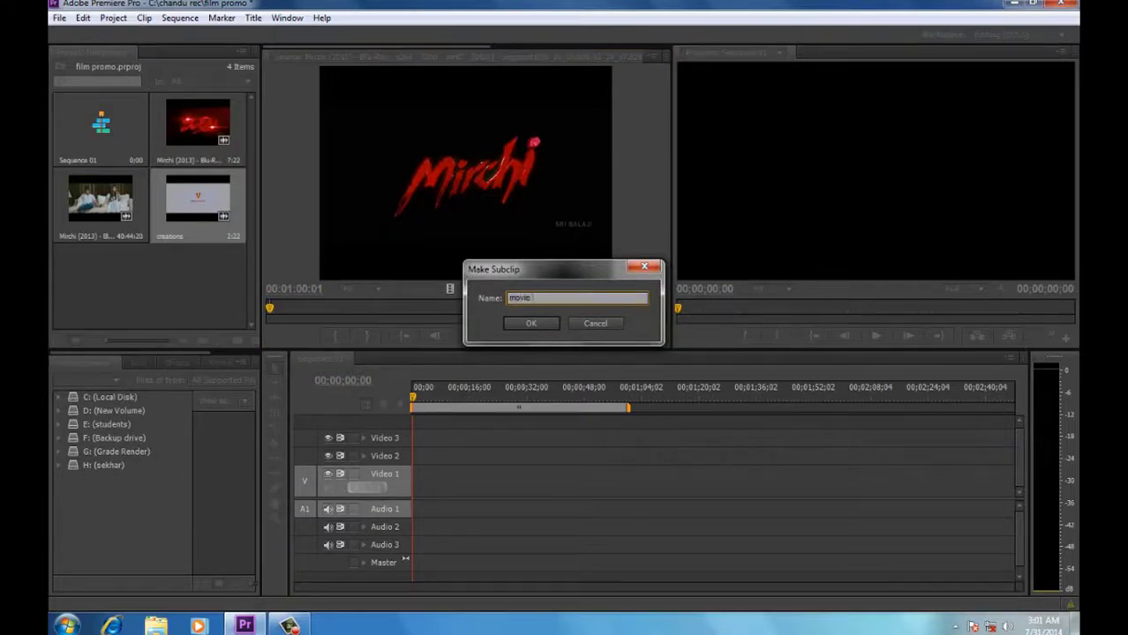
{"action": "type", "text": " title"}
{"action": "key", "text": "Return"}
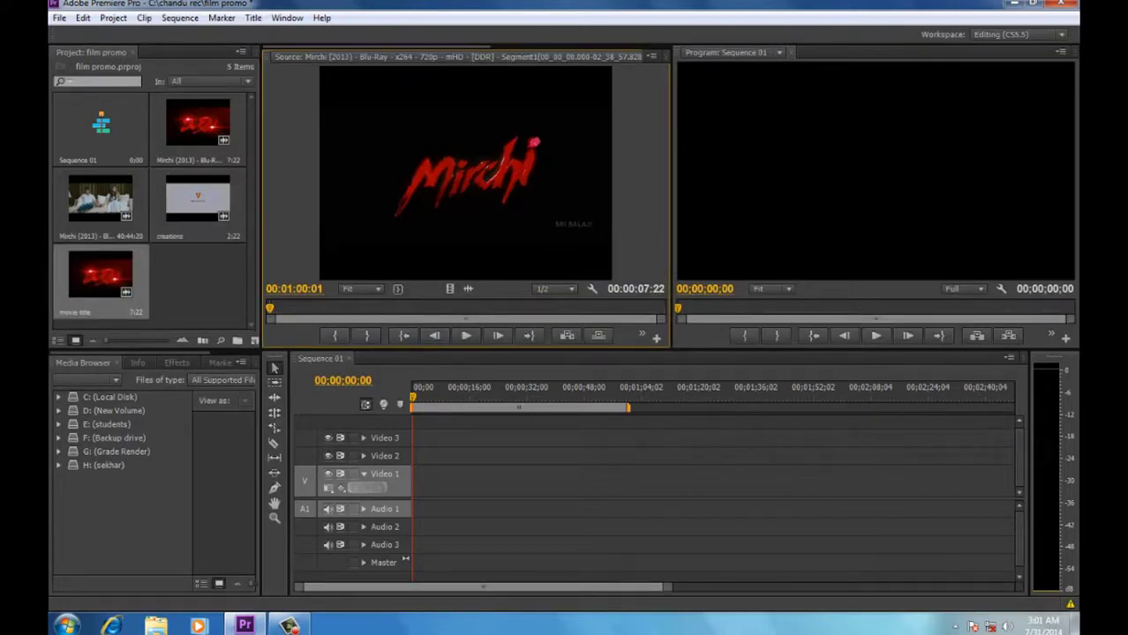
- Review the source clip past the credits, playing the street scene from about 00:03:01 to 00:05:15
{"action": "left_click", "coordinate": [290, 625]}
{"action": "key", "text": "space"}
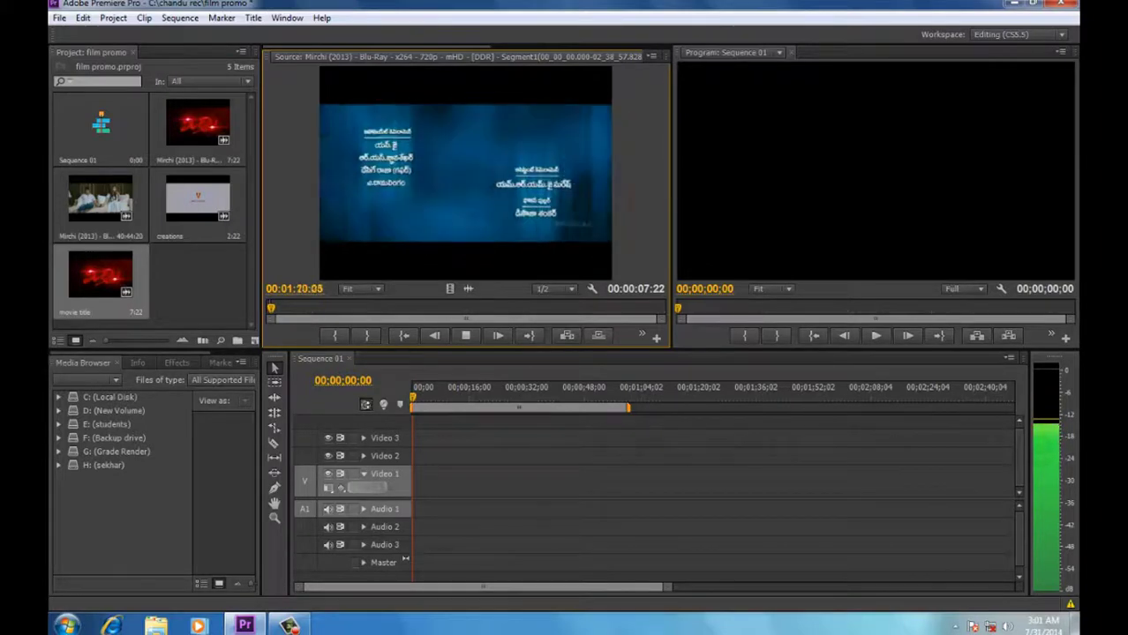
{"action": "left_click_drag", "start_coordinate": [270, 308], "coordinate": [276, 307]}
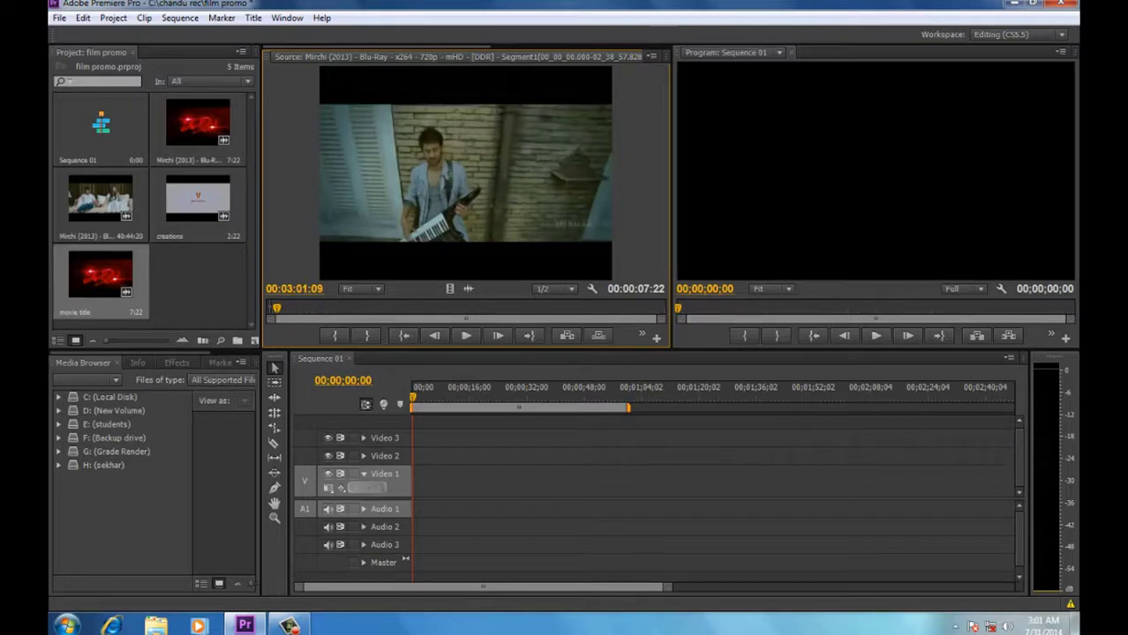
{"action": "key", "text": "space"}
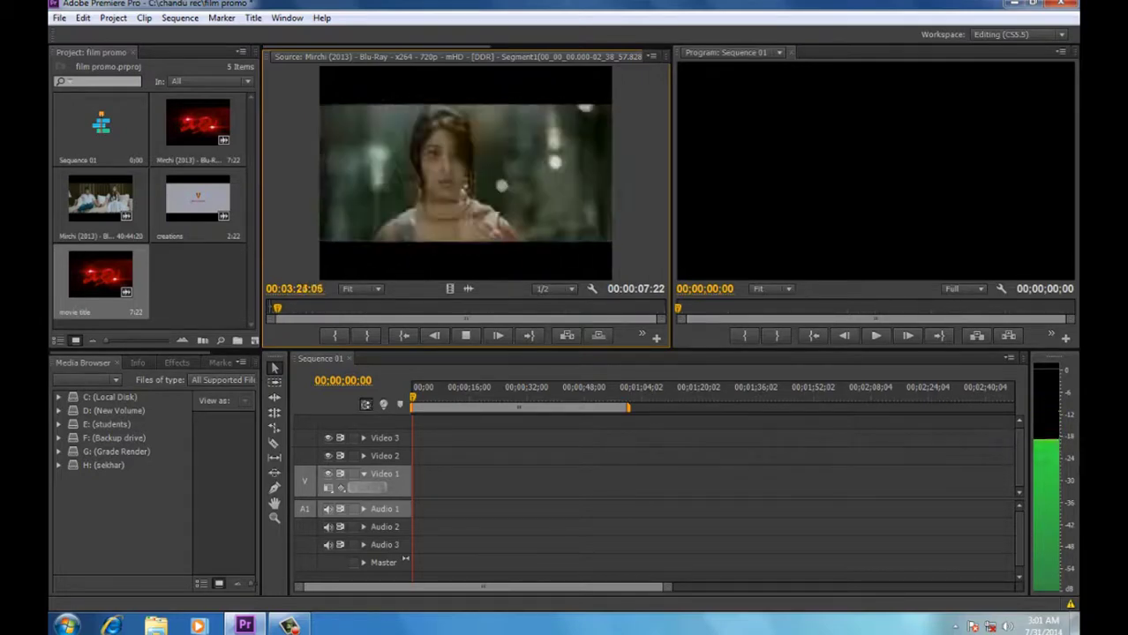
{"action": "key", "text": "space"}
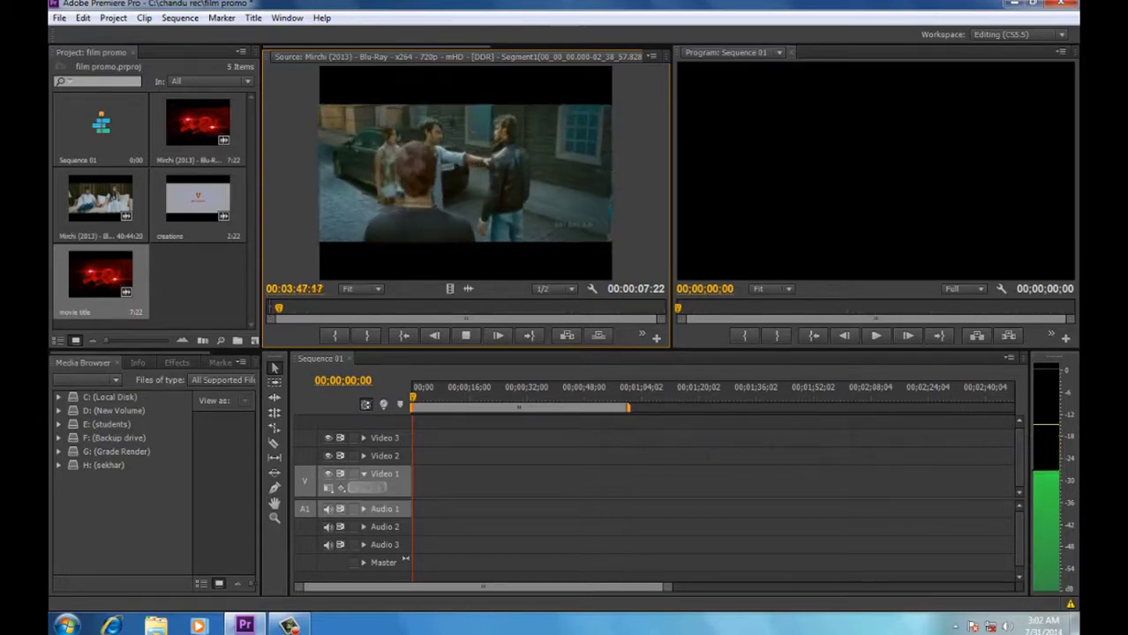
{"action": "key", "text": "space"}
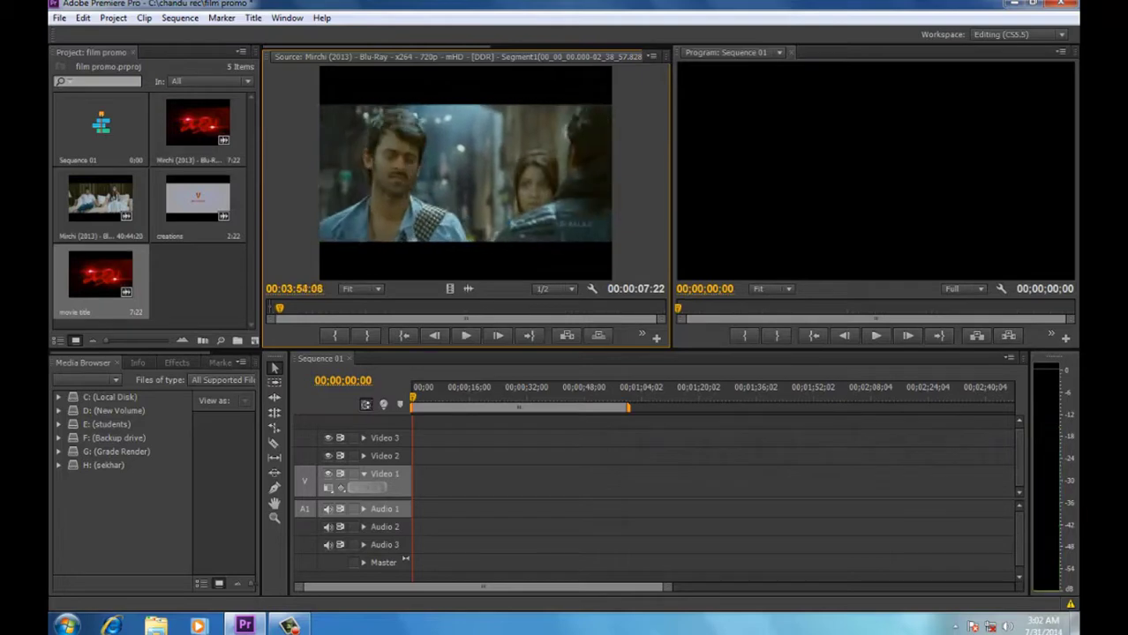
{"action": "key", "text": "space"}
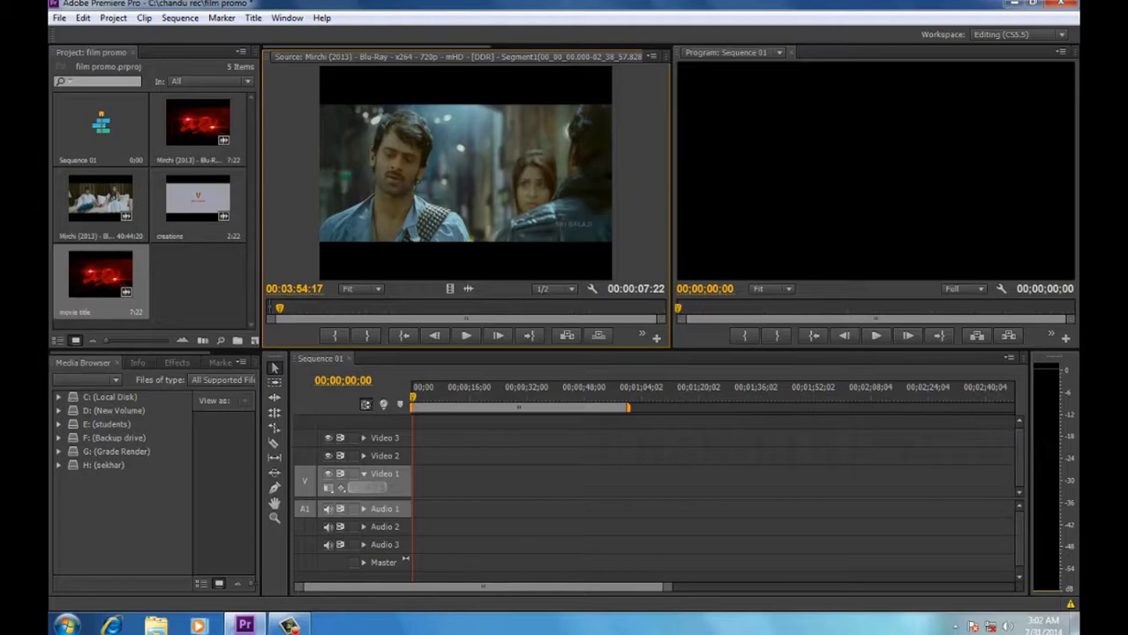
{"action": "key", "text": "space"}
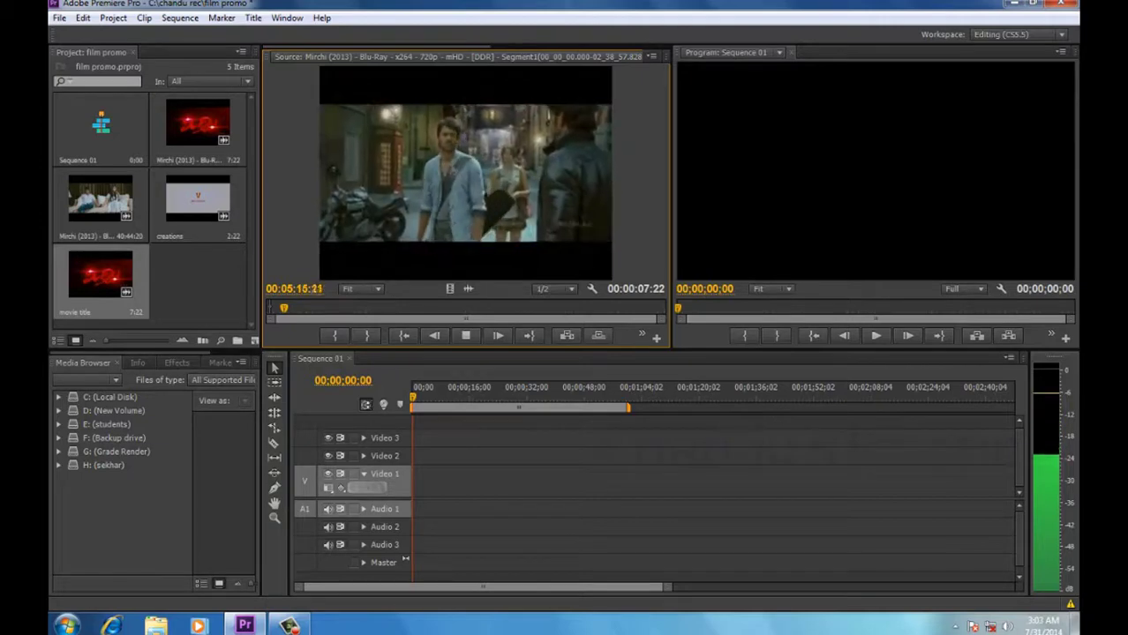
- Skim the source clip from about 00:08:51 to 00:13:23 and shuttle back to about 00:10:34 looking for usable shots
{"action": "left_click", "coordinate": [298, 308]}
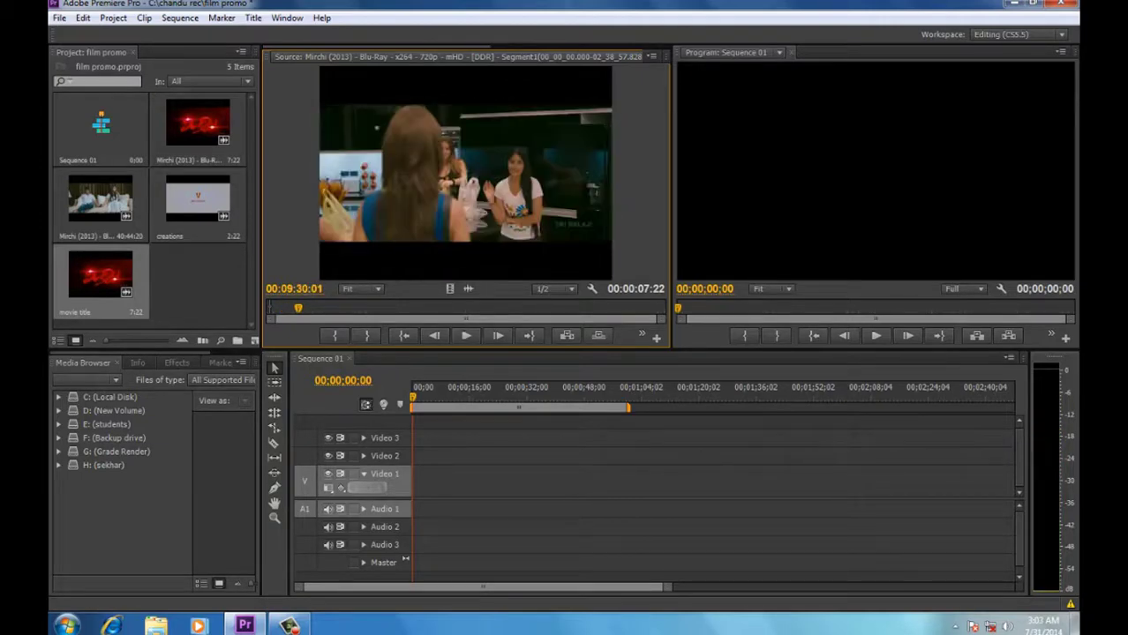
{"action": "left_click_drag", "start_coordinate": [287, 308], "coordinate": [297, 308]}
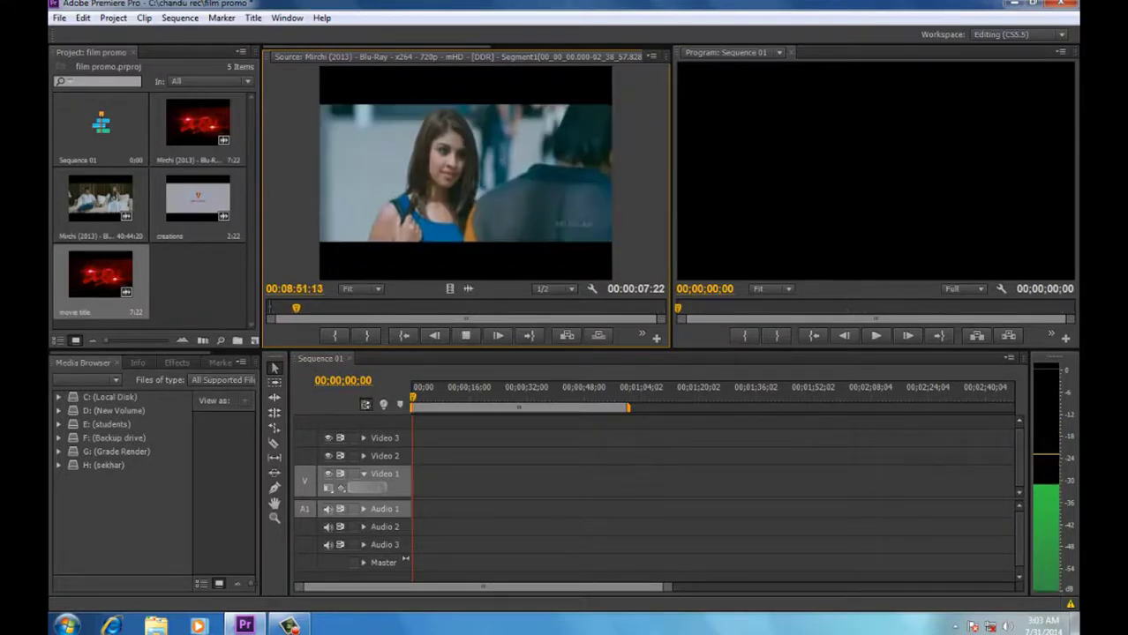
{"action": "left_click", "coordinate": [298, 308]}
{"action": "key", "text": "l"}
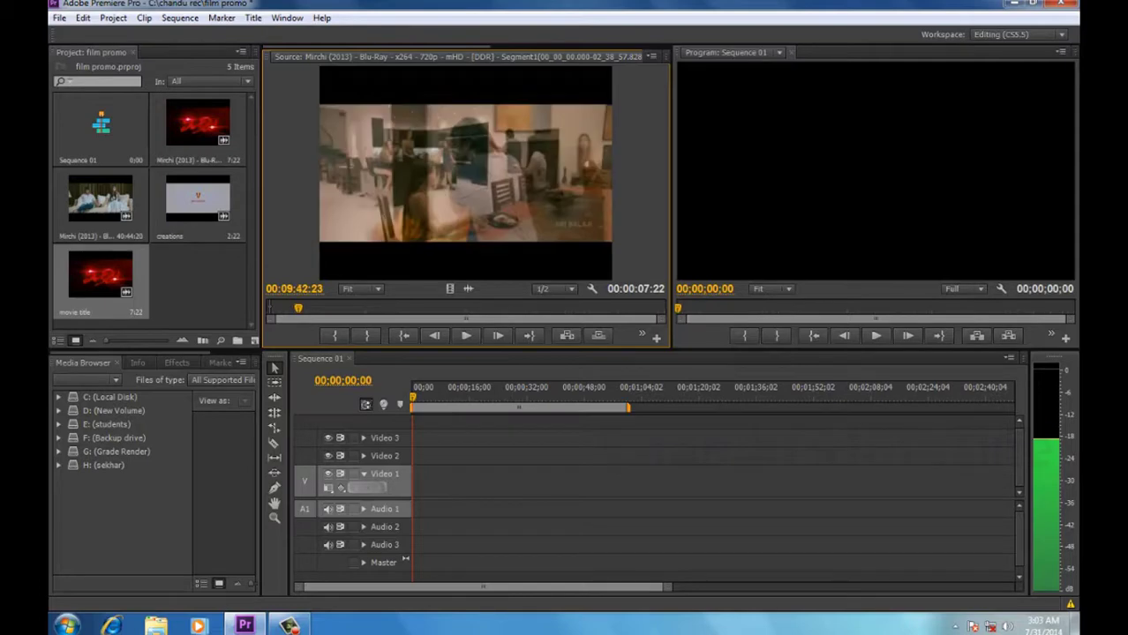
{"action": "left_click_drag", "start_coordinate": [299, 308], "coordinate": [304, 308]}
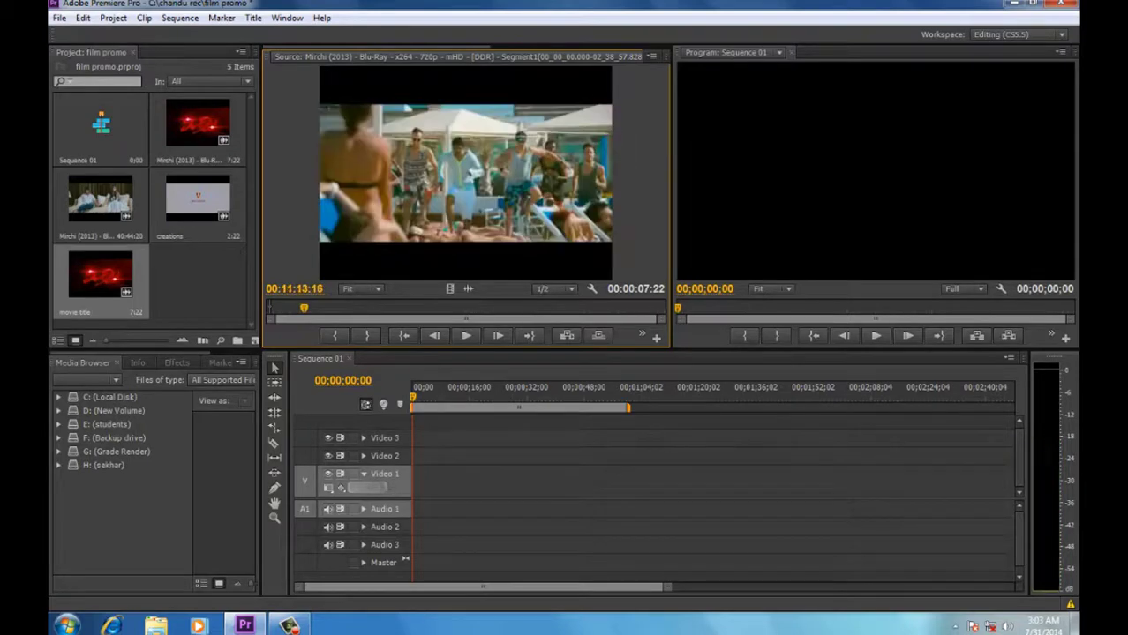
{"action": "left_click_drag", "start_coordinate": [304, 308], "coordinate": [311, 308]}
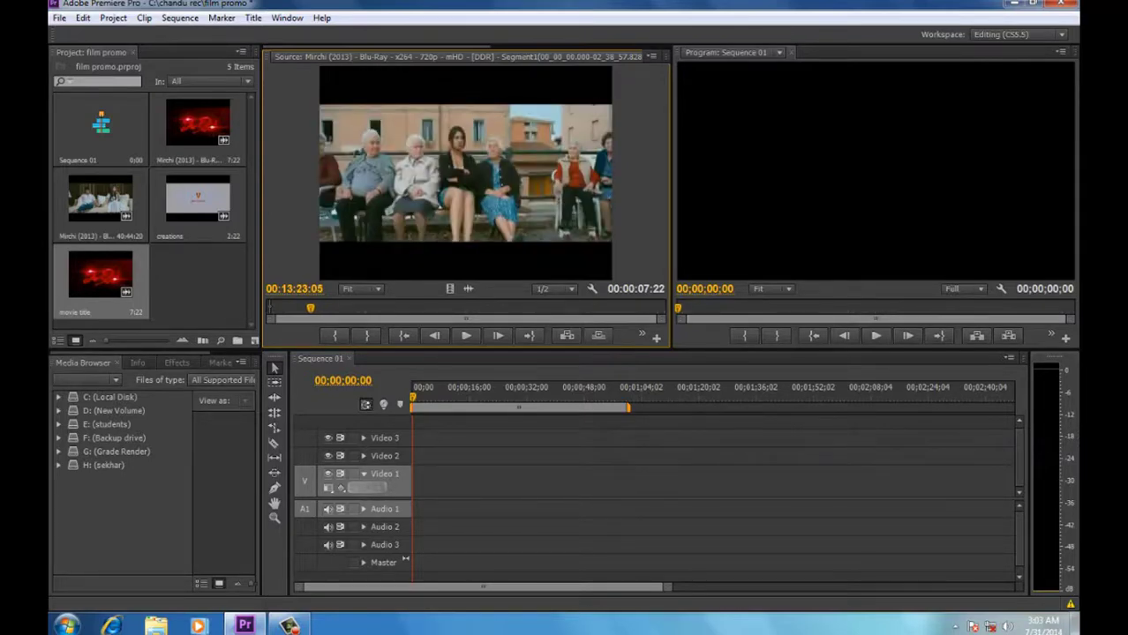
{"action": "key", "text": "space"}
{"action": "key", "text": "j"}
{"action": "key", "text": "j"}
{"action": "key", "text": "j"}
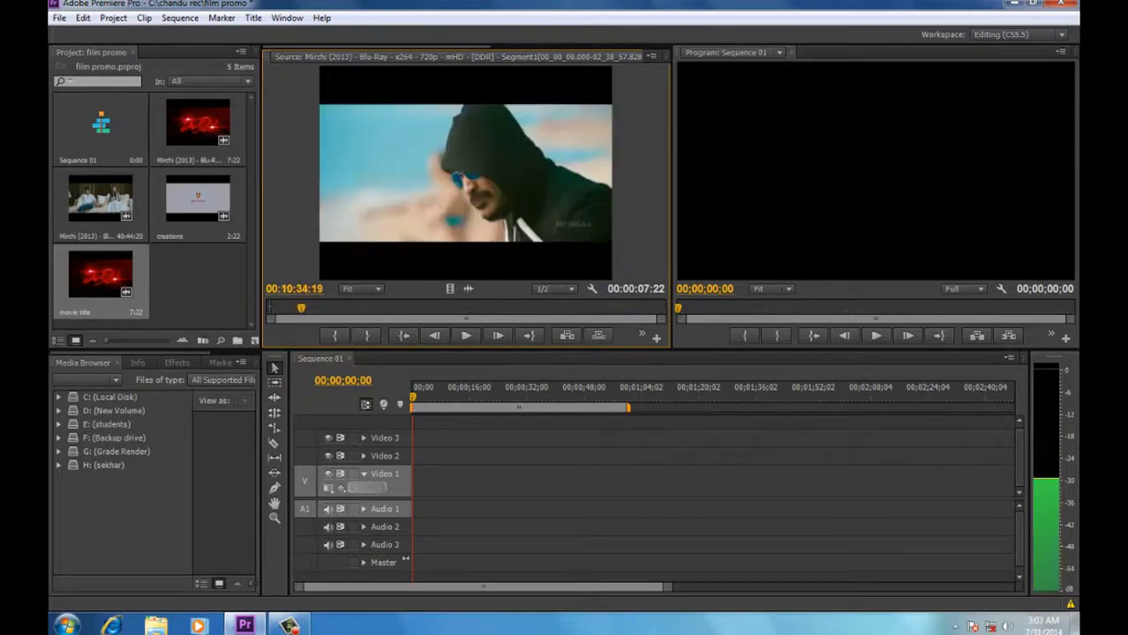
- Review the beach and car shots up to about 00:10:52 and shuttle back to 00:10:19:10 in the source clip
{"action": "key", "text": "l"}
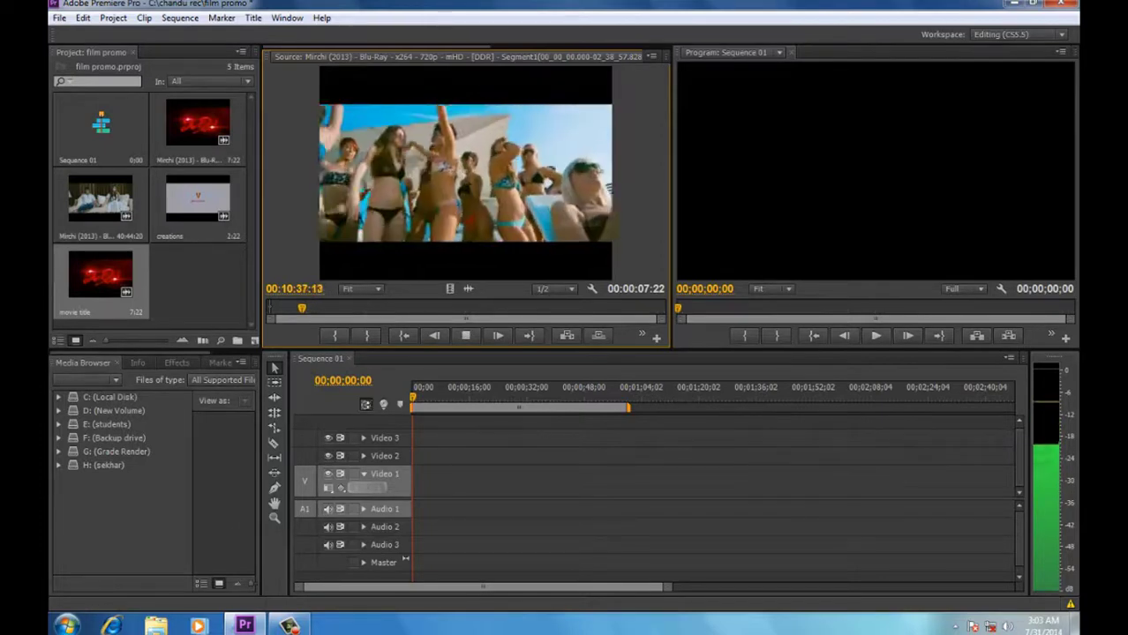
{"action": "key", "text": "l"}
{"action": "key", "text": "l"}
{"action": "key", "text": "l"}
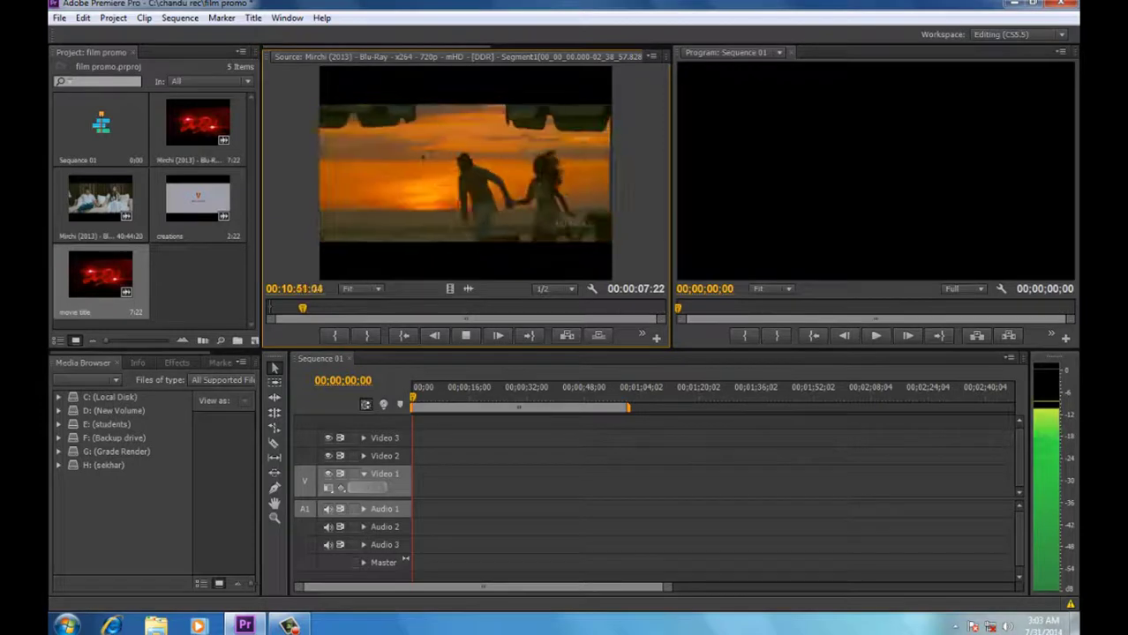
{"action": "key", "text": "k"}
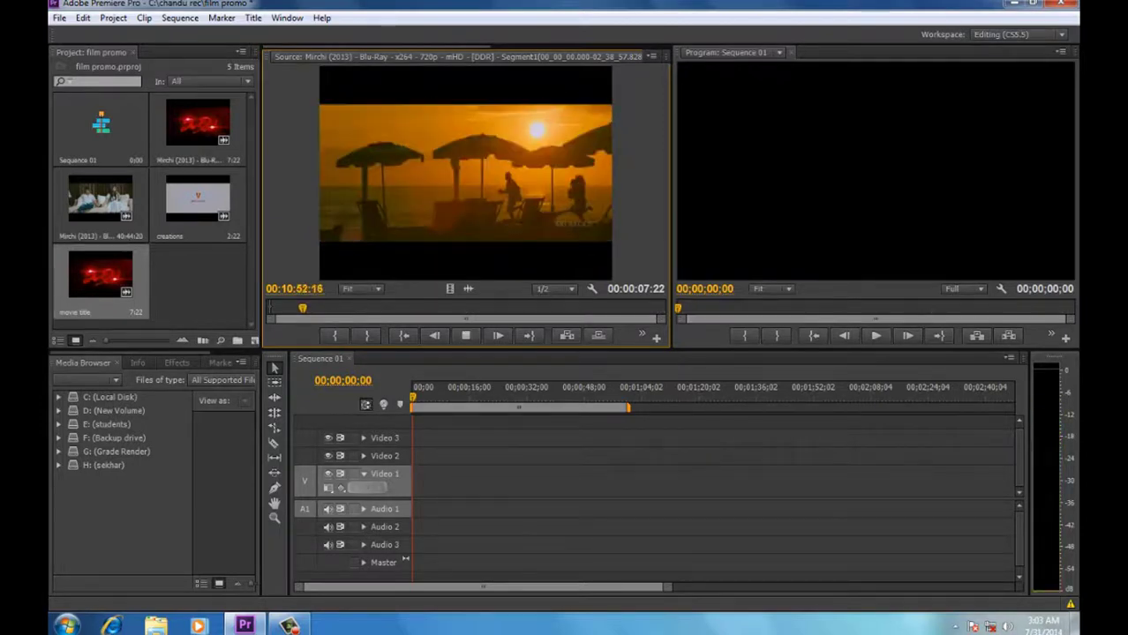
{"action": "key", "text": "j"}
{"action": "key", "text": "j"}
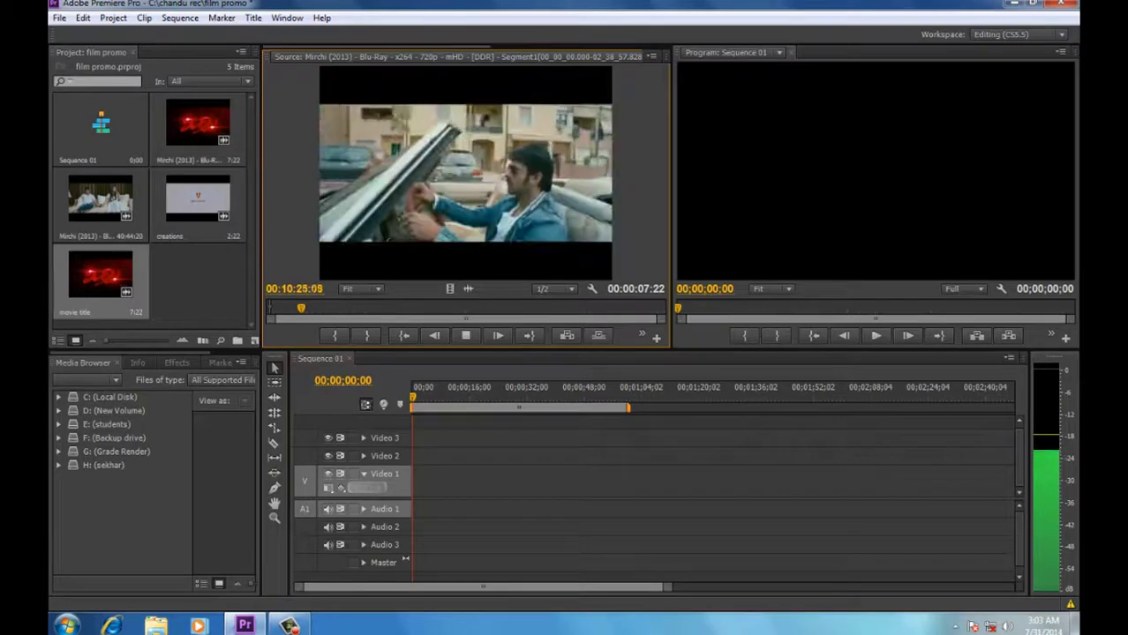
{"action": "key", "text": "k"}
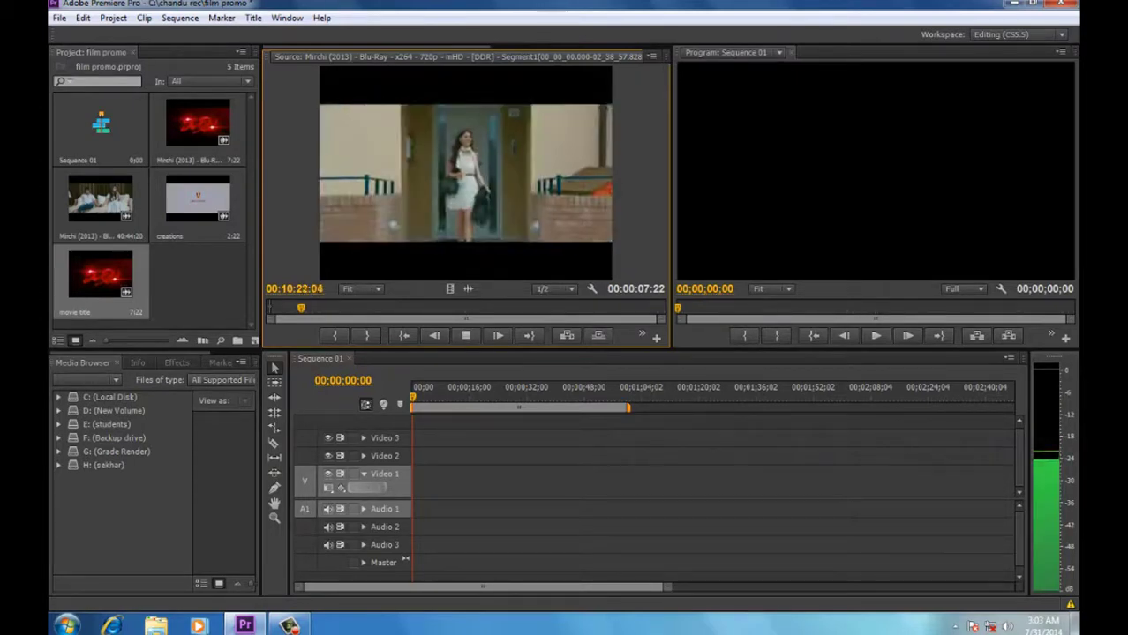
{"action": "key", "text": "k"}
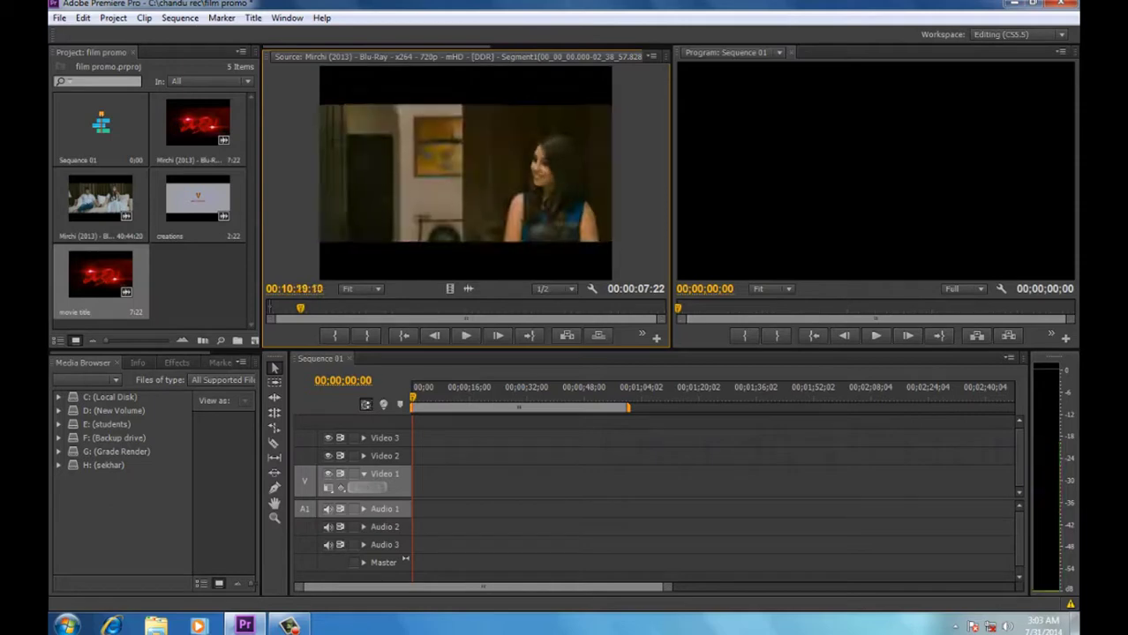
- Mark the shot of the man driving the open-top car with In at 00:10:20:04 and Out at 00:10:25:23
{"action": "key", "text": "l"}
{"action": "key", "text": "k"}
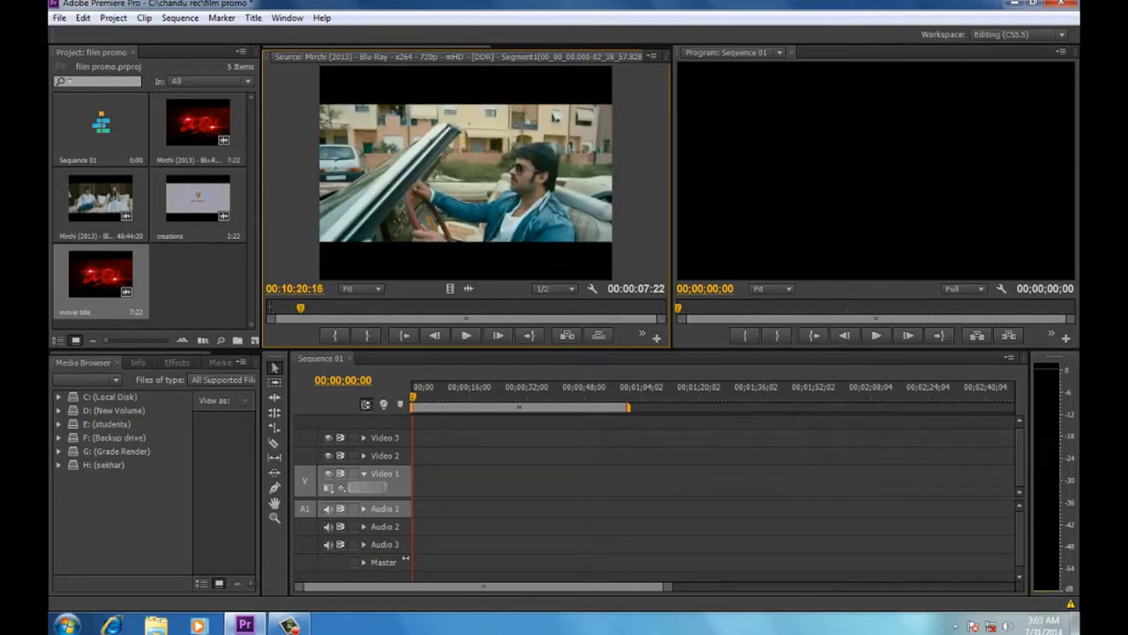
{"action": "key", "text": "j"}
{"action": "key", "text": "k"}
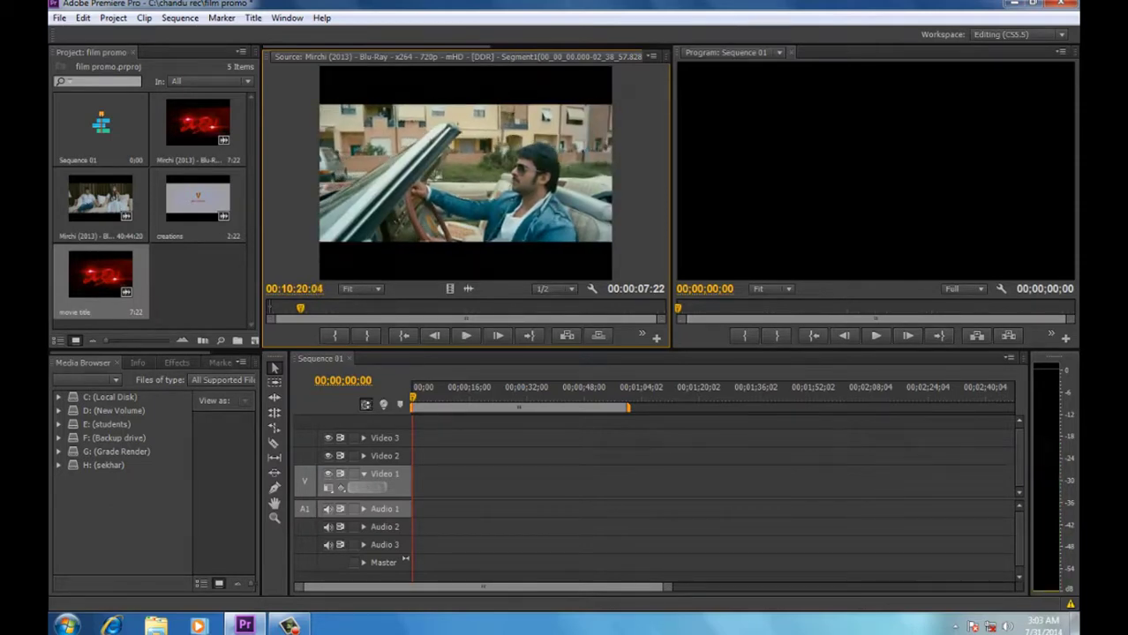
{"action": "key", "text": "i"}
{"action": "key", "text": "l"}
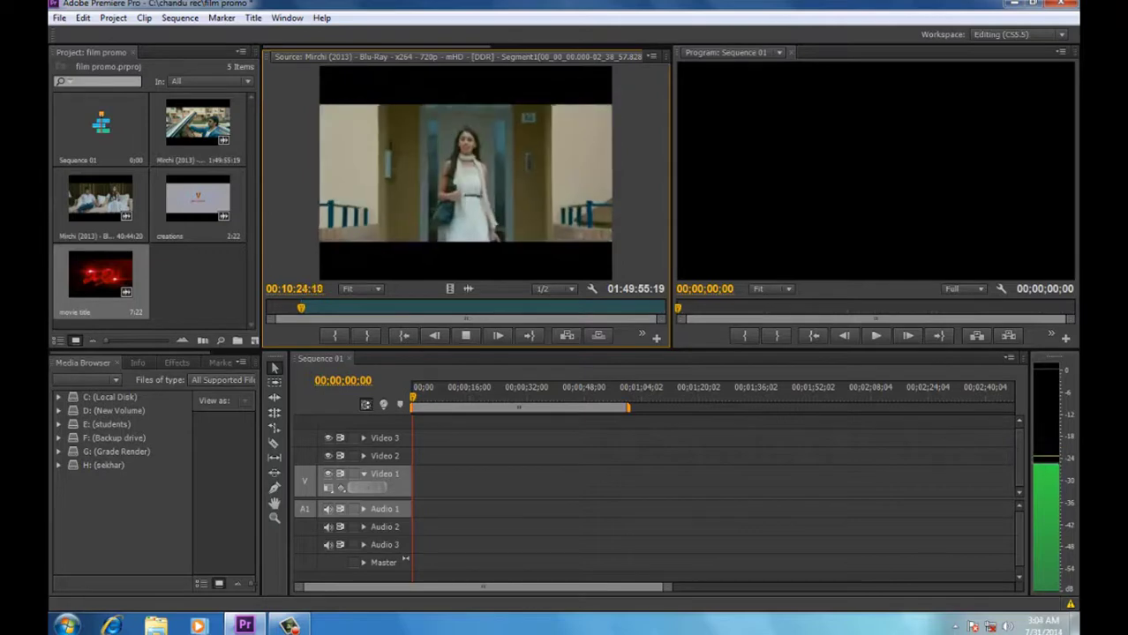
{"action": "key", "text": "k"}
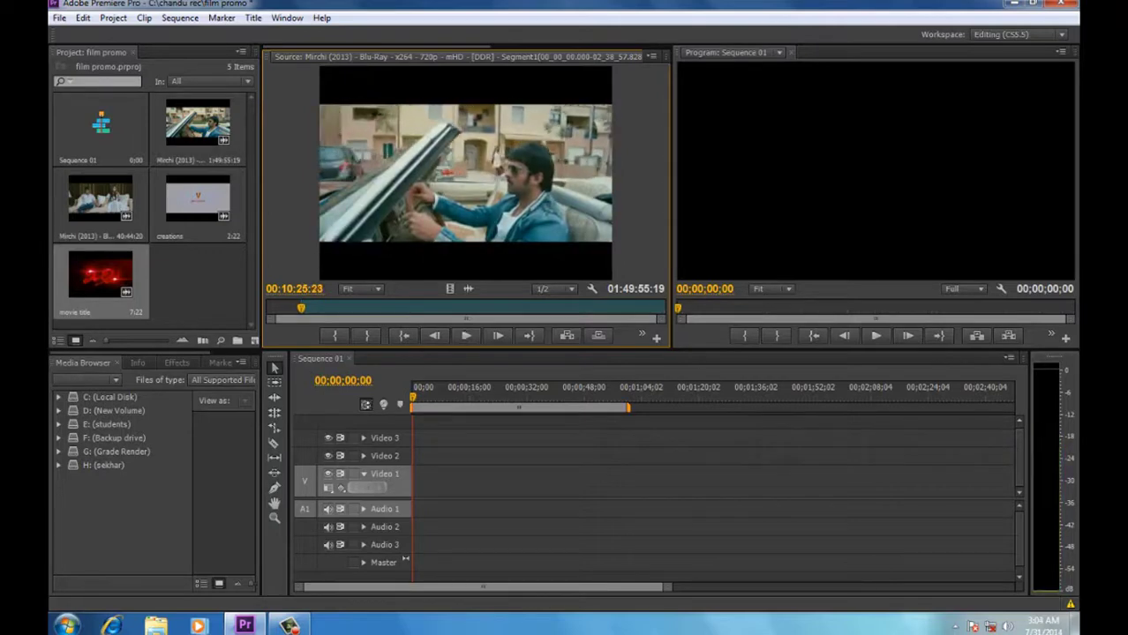
{"action": "key", "text": "o"}
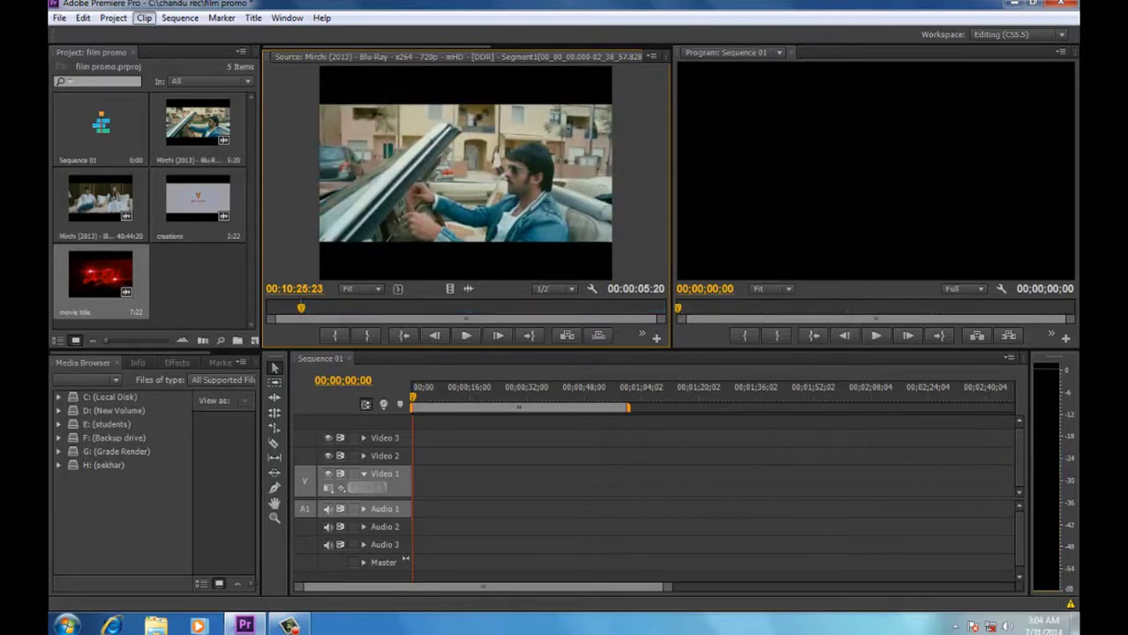
- Make a subclip named hero from the marked shot of the man driving the open-top car
{"action": "left_click", "coordinate": [143, 18]}
{"action": "left_click", "coordinate": [186, 47]}
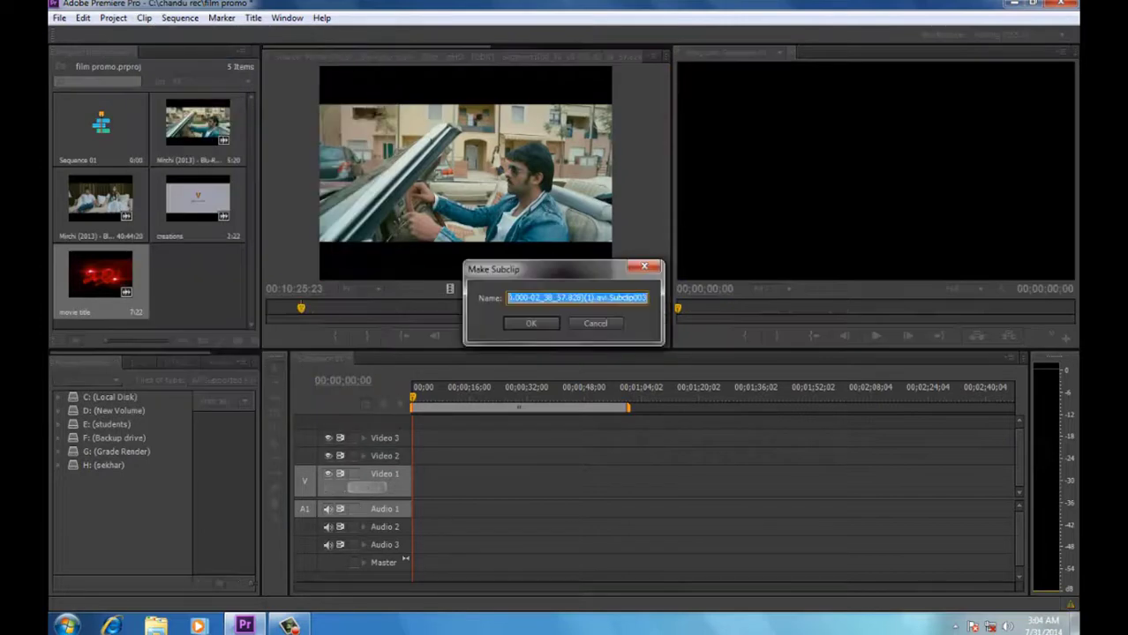
{"action": "type", "text": "hero"}
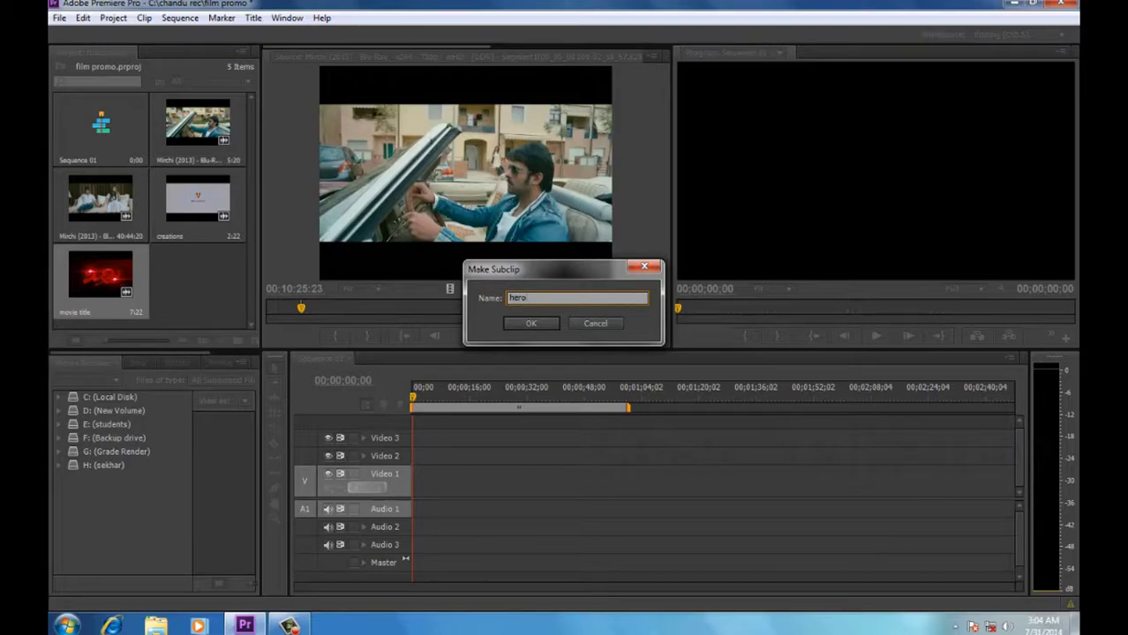
{"action": "key", "text": "Return"}
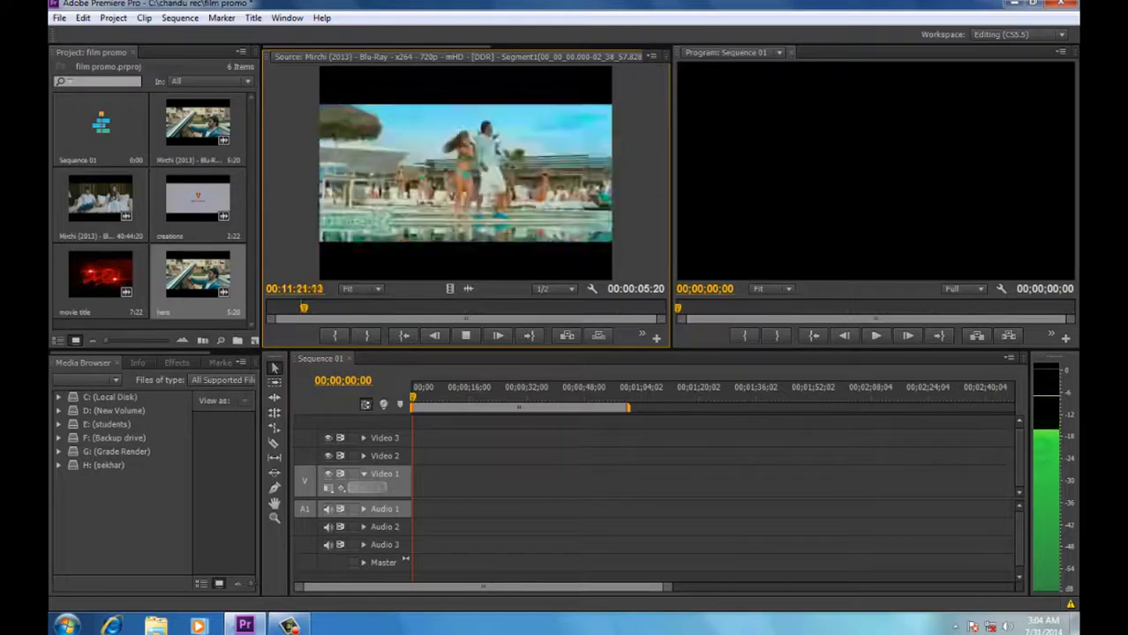
- Skim the source clip from about 00:11:21 to 00:31:57 and shuttle back to 00:31:49:16 in the village dance song
{"action": "key", "text": "space"}
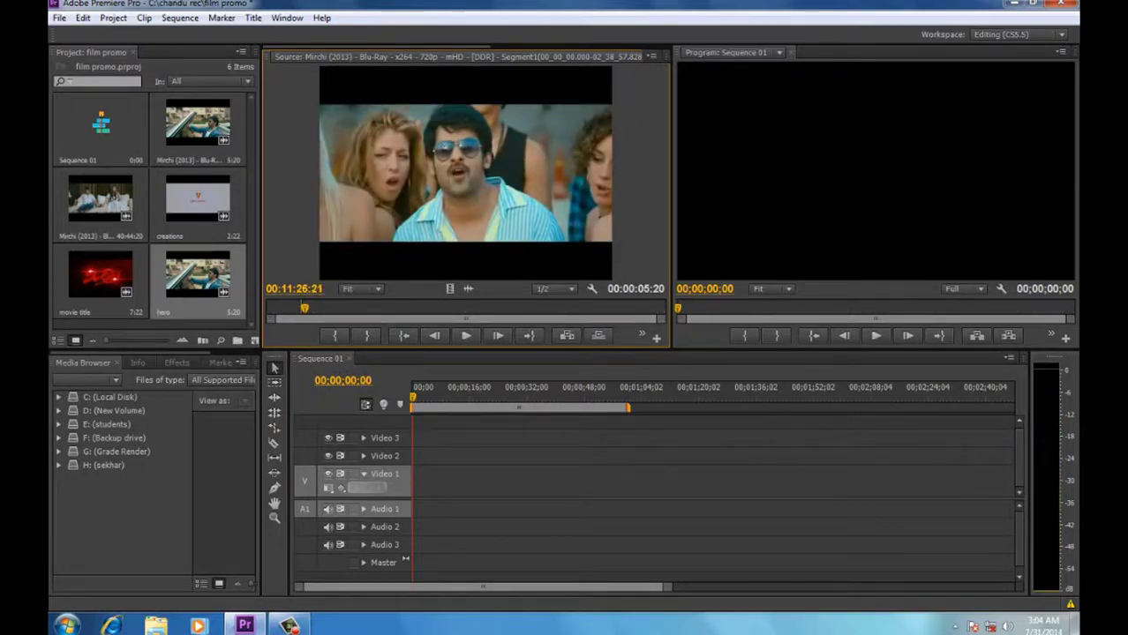
{"action": "left_click_drag", "start_coordinate": [309, 308], "coordinate": [312, 308]}
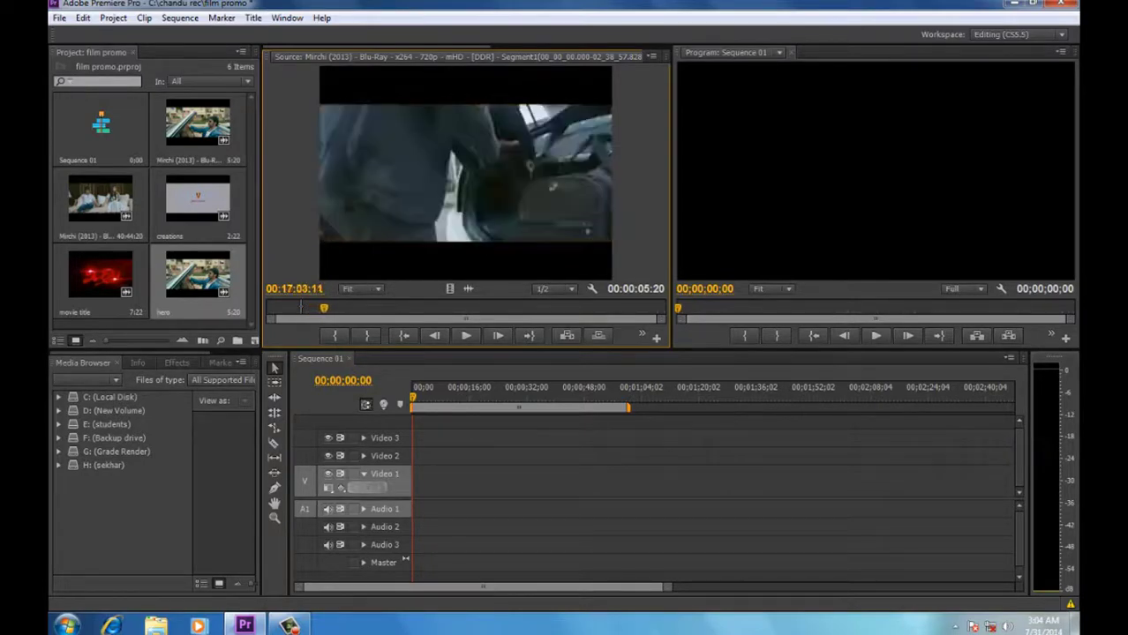
{"action": "left_click_drag", "start_coordinate": [328, 308], "coordinate": [337, 309]}
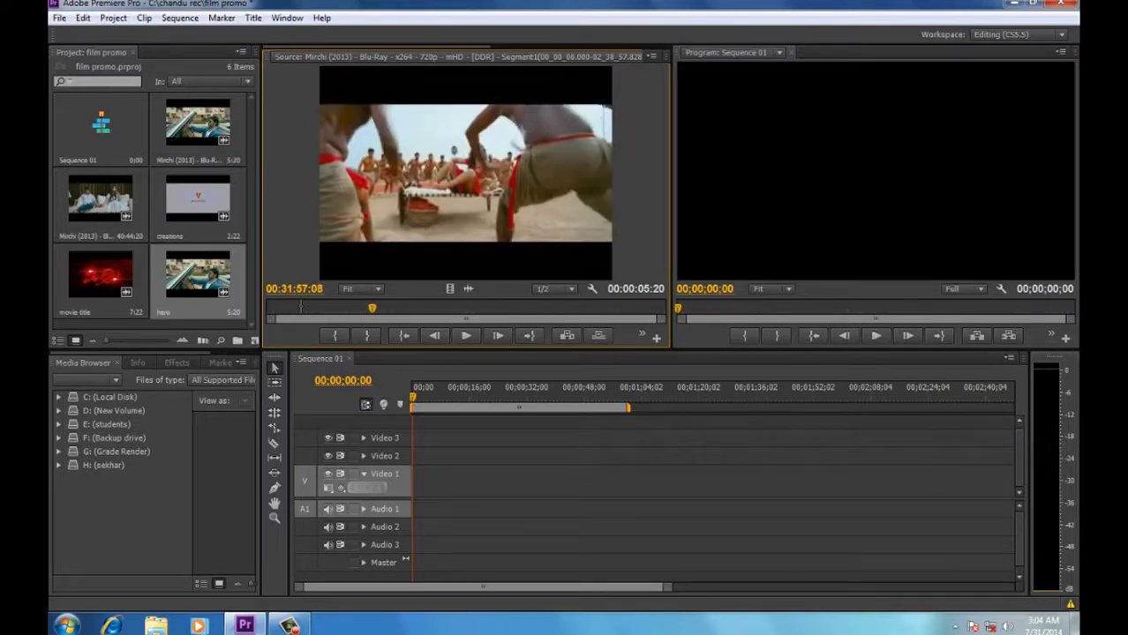
{"action": "key", "text": "j"}
{"action": "key", "text": "j"}
{"action": "key", "text": "j"}
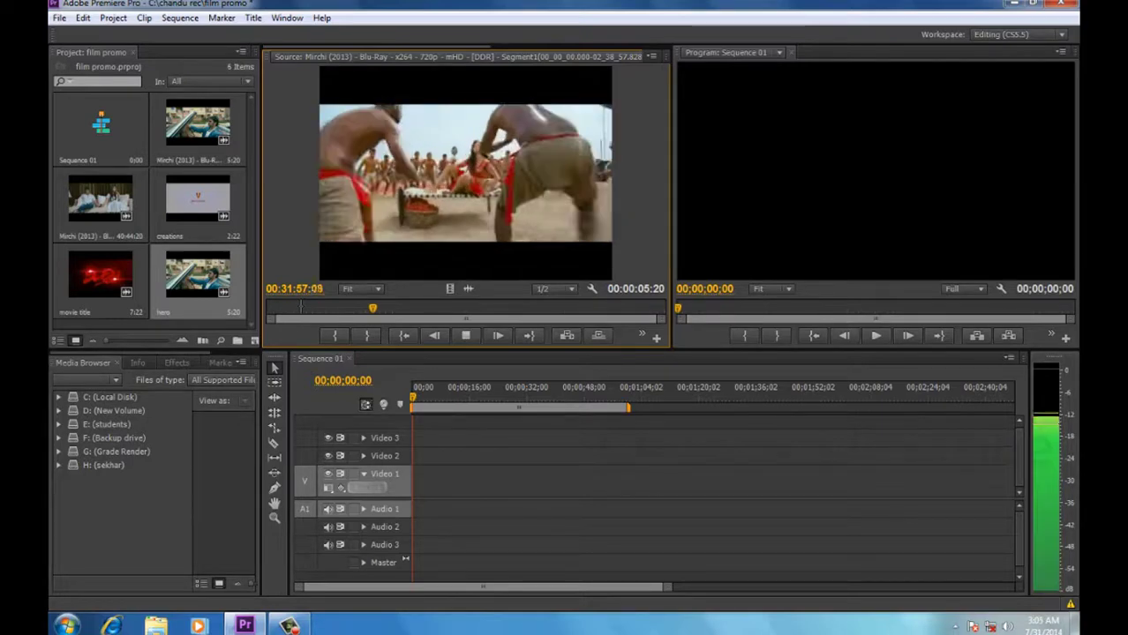
{"action": "key", "text": "k"}
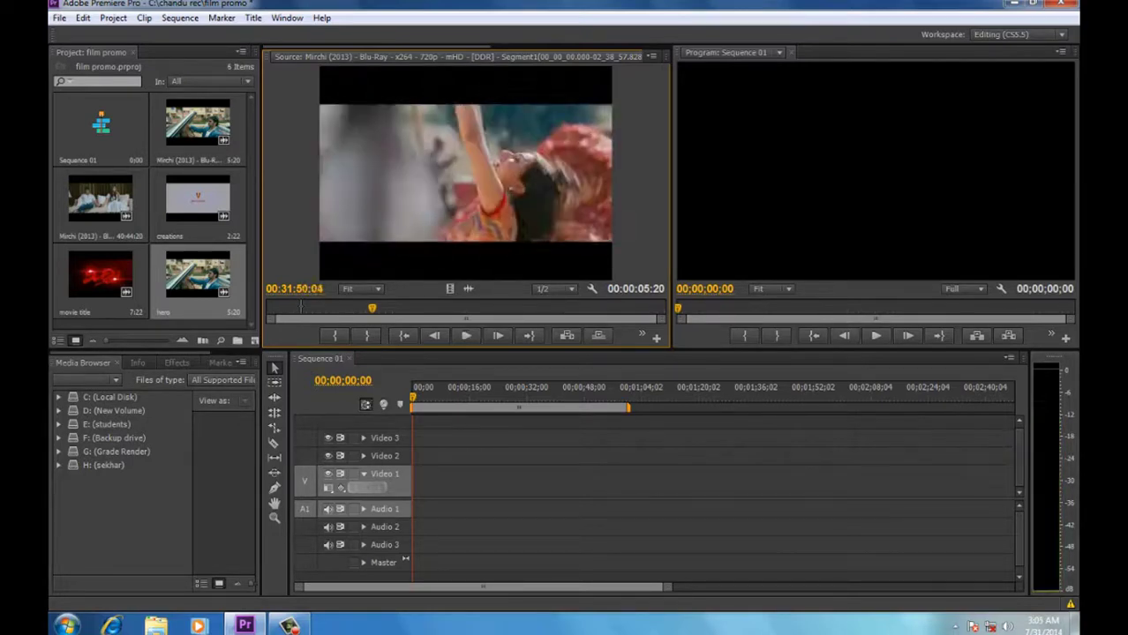
{"action": "key", "text": "k"}
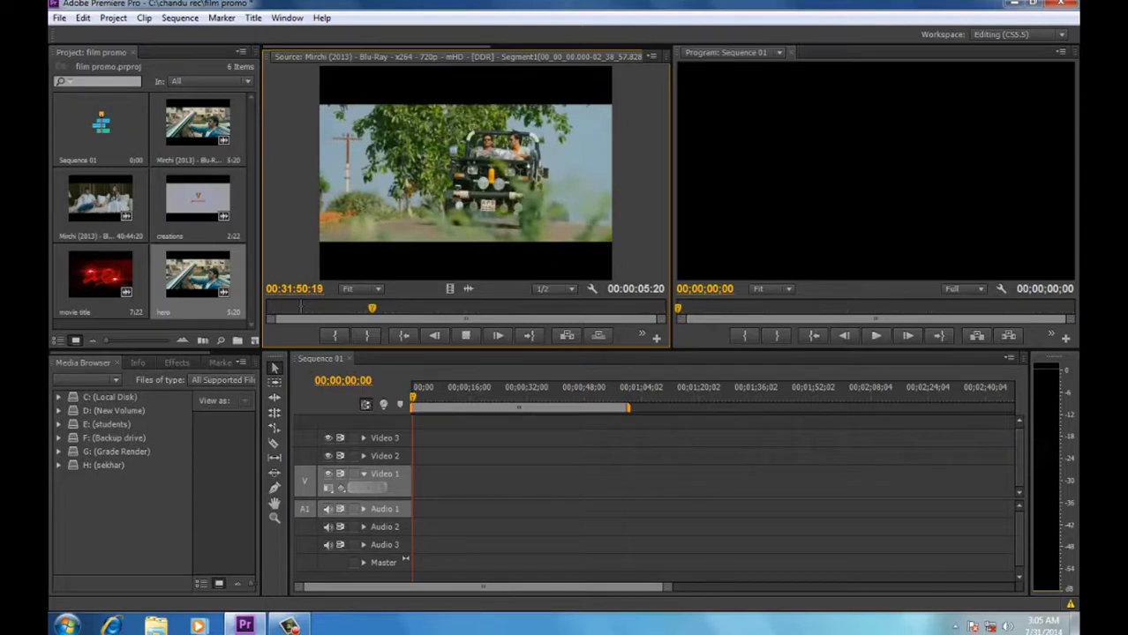
{"action": "key", "text": "j"}
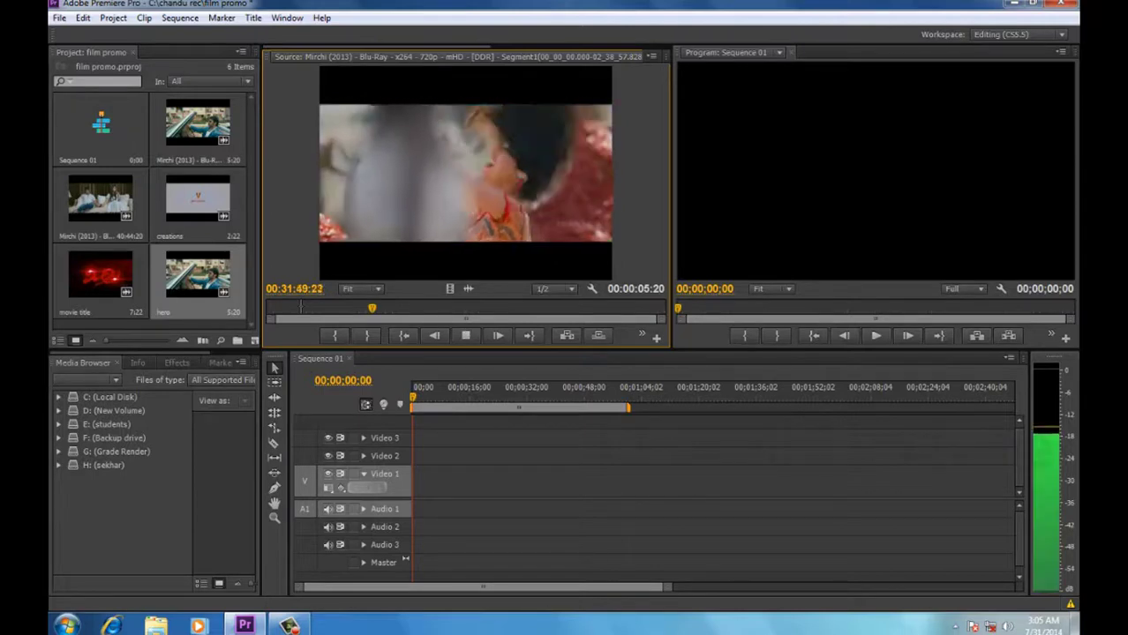
{"action": "key", "text": "k"}
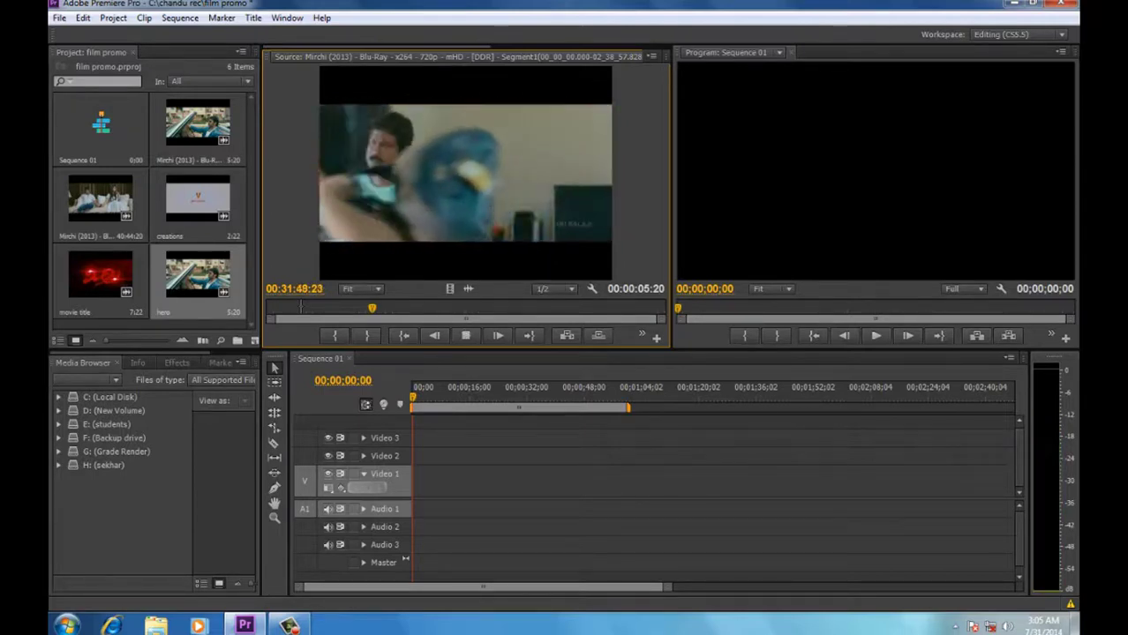
{"action": "key", "text": "k"}
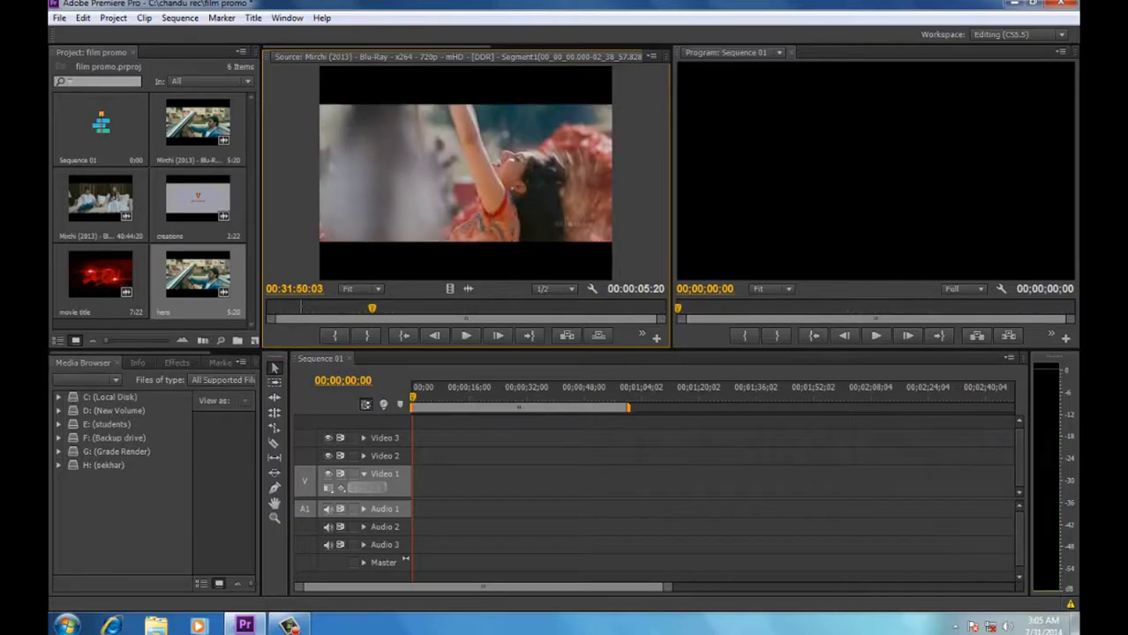
{"action": "key", "text": "j"}
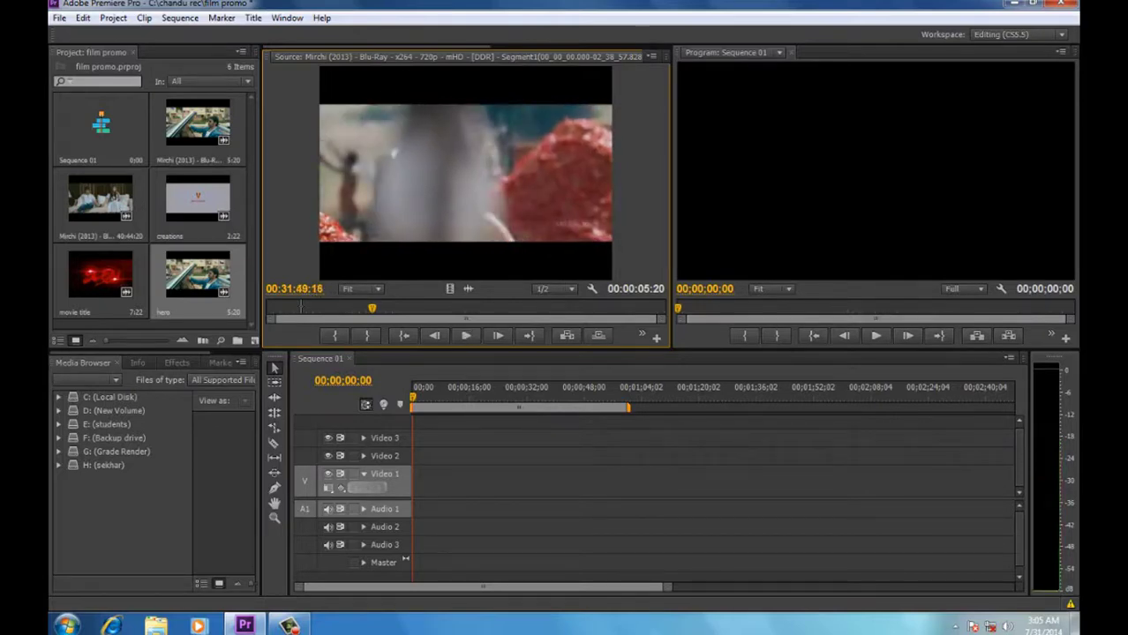
- Mark the village dance shot with In at 00:31:49:16 and Out at 00:32:03:13 in the source clip
{"action": "key", "text": "l"}
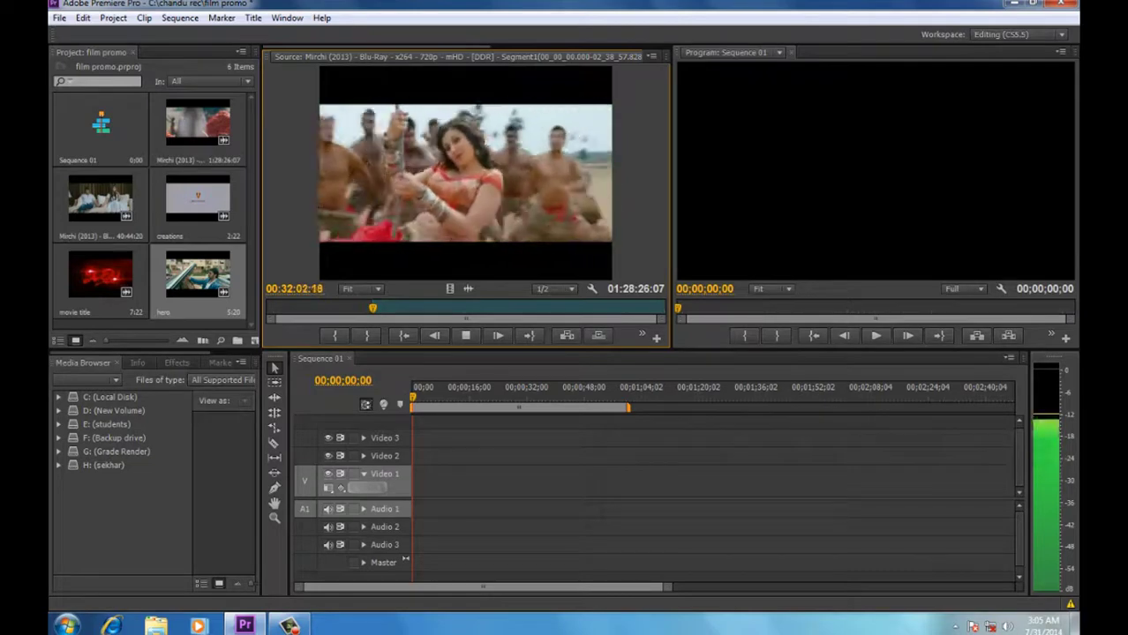
{"action": "key", "text": "space"}
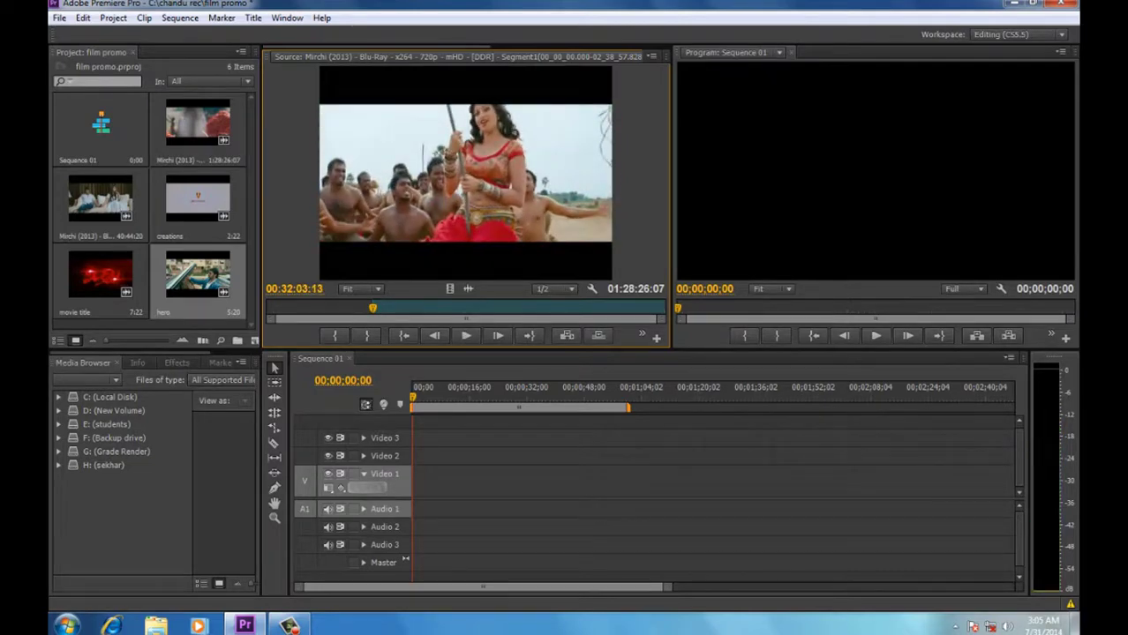
{"action": "key", "text": "o"}
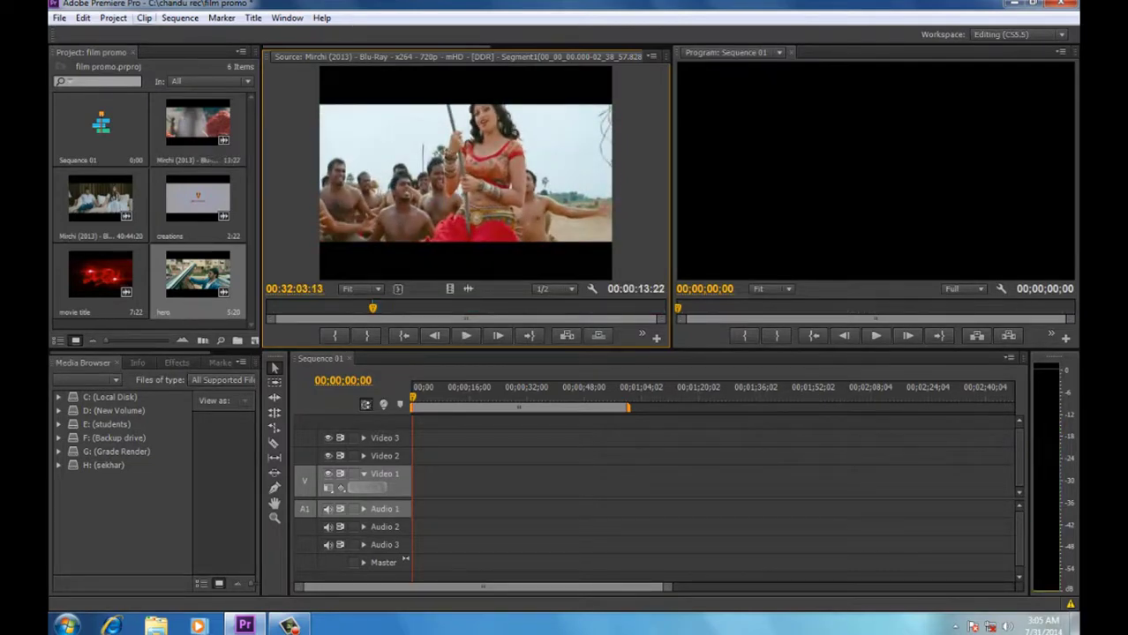
- Make a subclip named song1 from the marked dance range
{"action": "left_click", "coordinate": [144, 18]}
{"action": "left_click", "coordinate": [185, 50]}
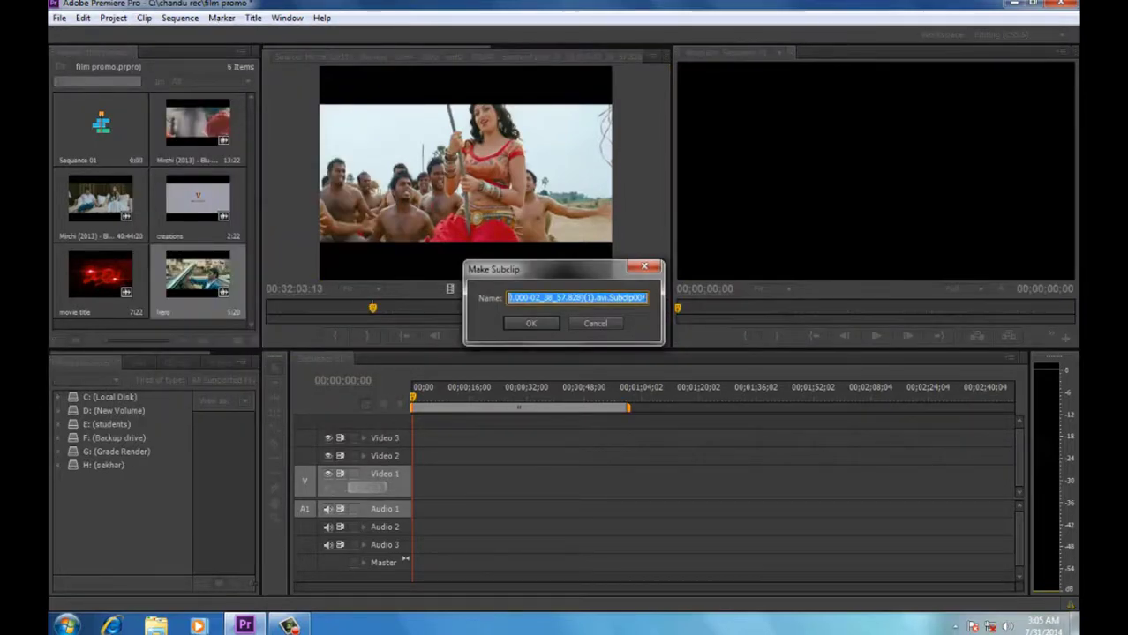
{"action": "type", "text": "song1"}
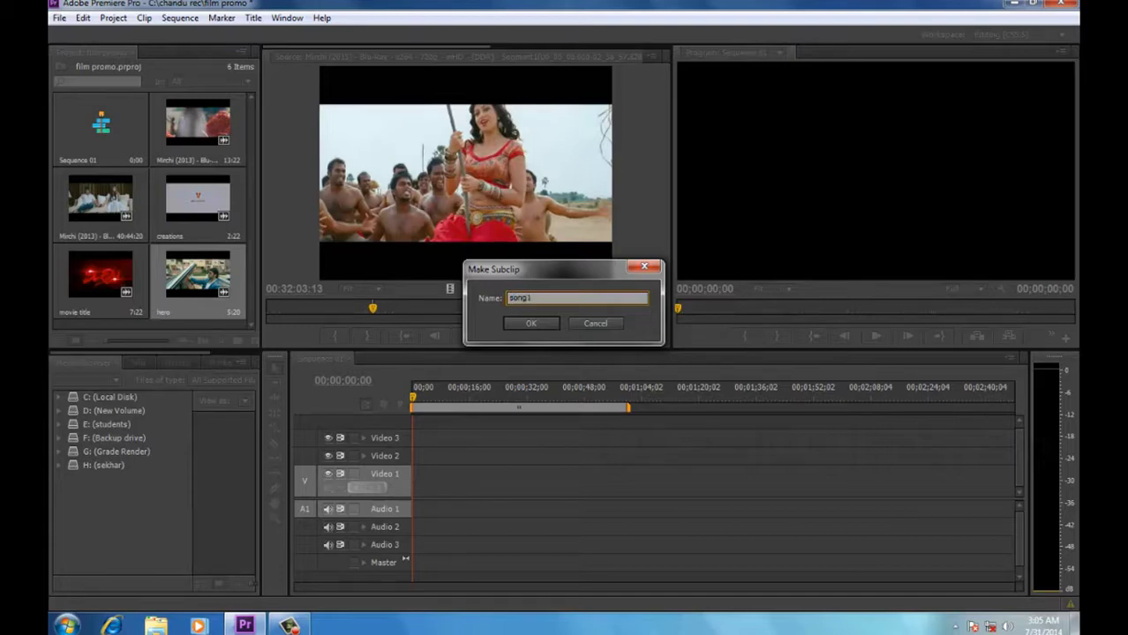
{"action": "key", "text": "Return"}
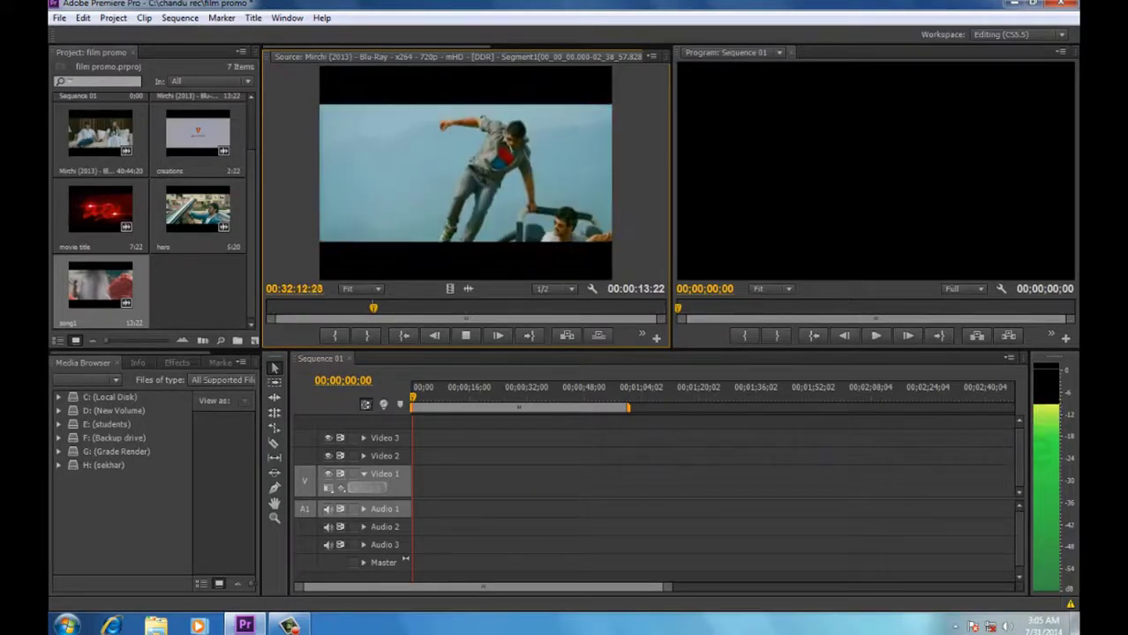
- Mark the shot of the man leaping from the jeep with In at 00:32:12:20 and a length of 19 frames
{"action": "key", "text": "space"}
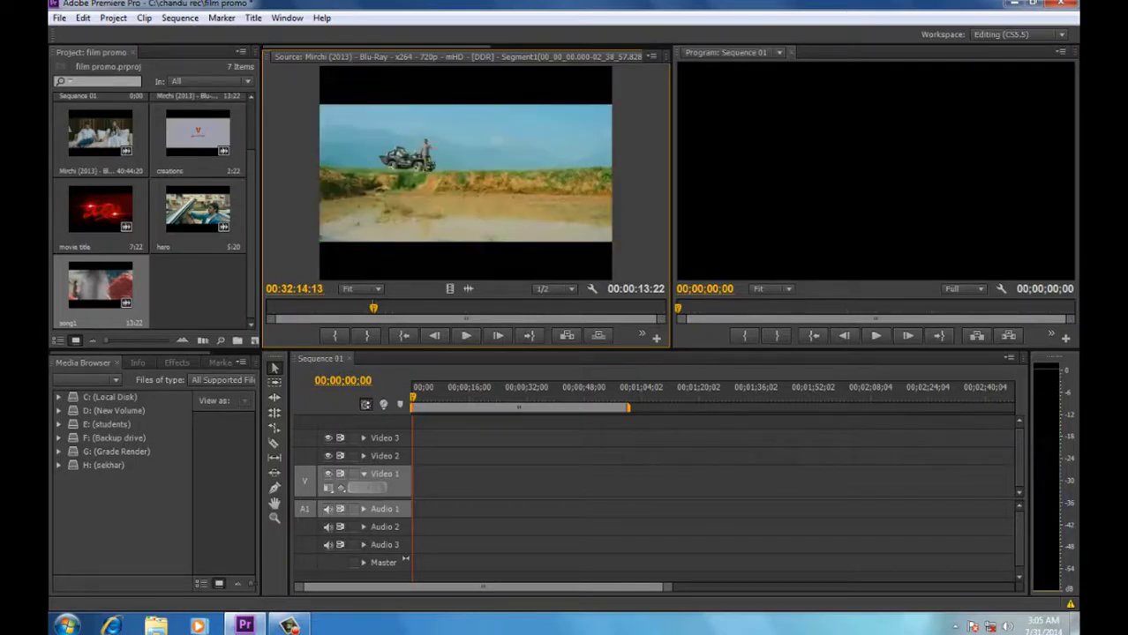
{"action": "key", "text": "j"}
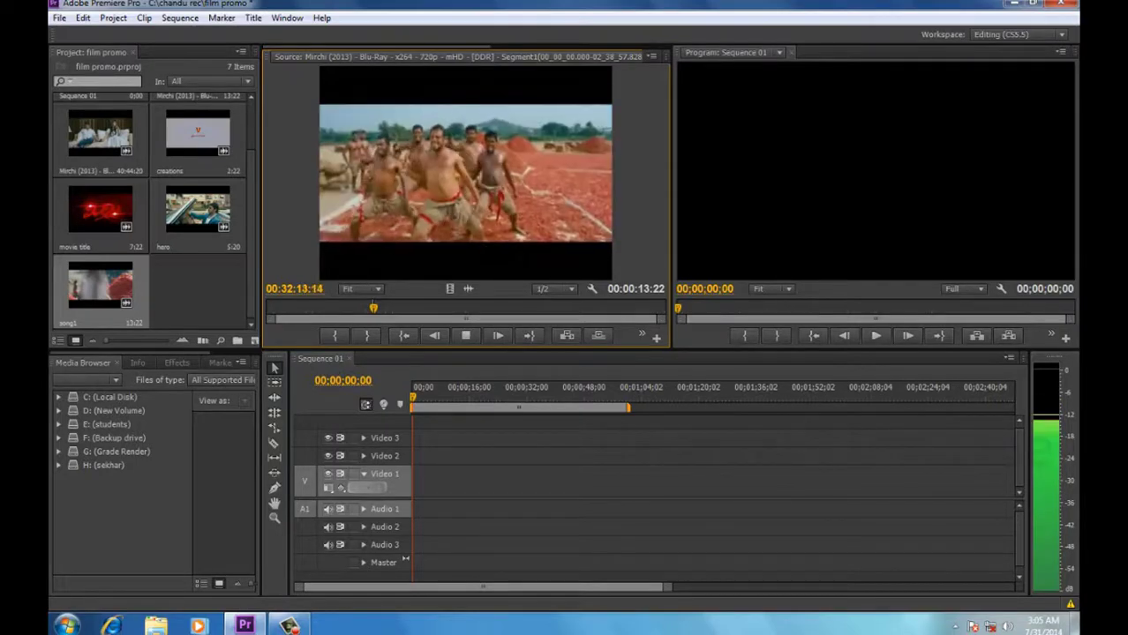
{"action": "key", "text": "k"}
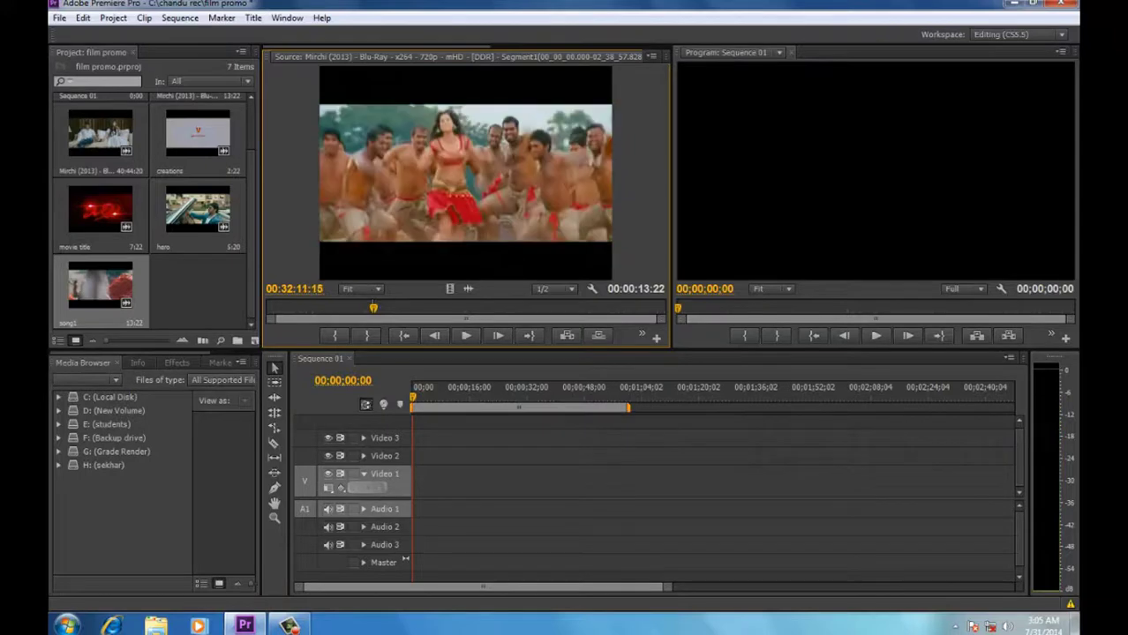
{"action": "key", "text": "space"}
{"action": "key", "text": "i"}
{"action": "key", "text": "space"}
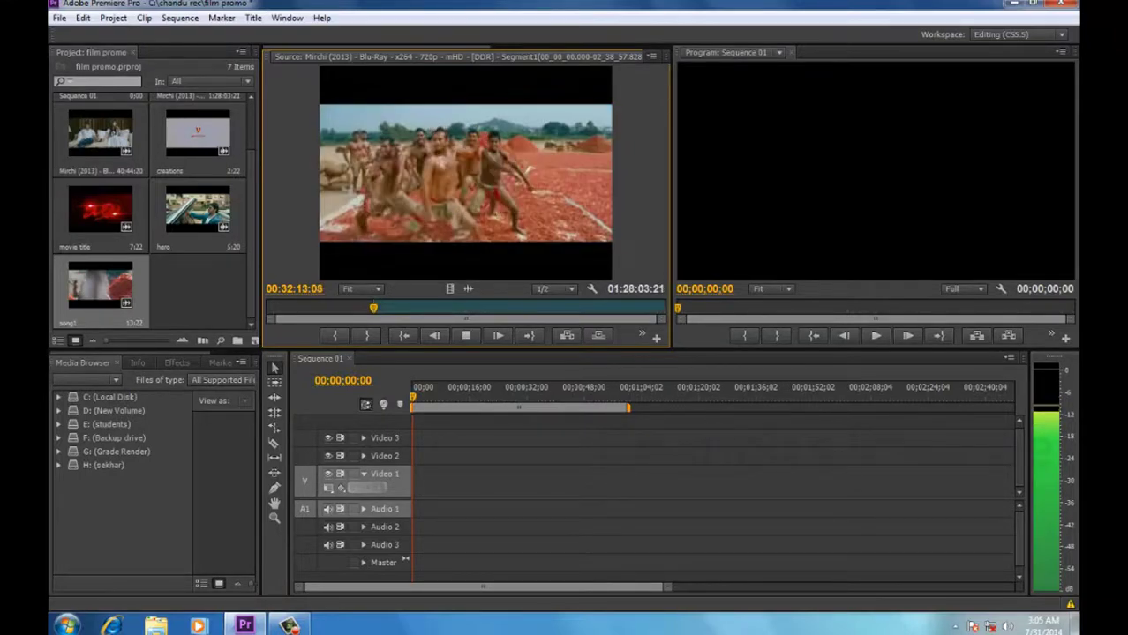
{"action": "key", "text": "k"}
{"action": "key", "text": "o"}
{"action": "key", "text": "j"}
{"action": "key", "text": "k"}
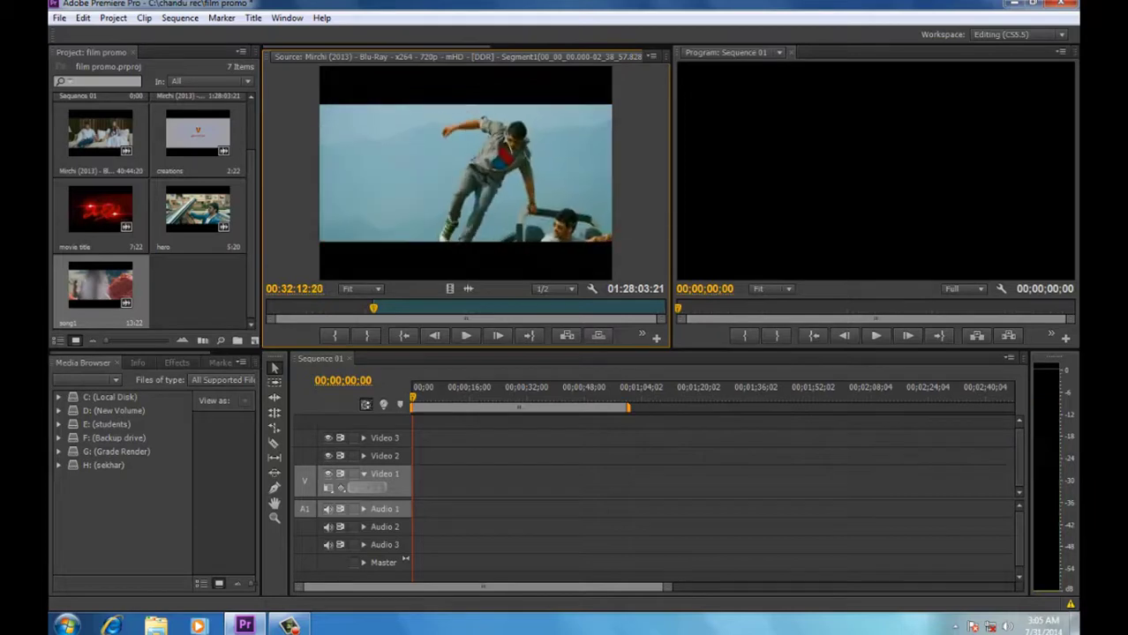
{"action": "key", "text": "i"}
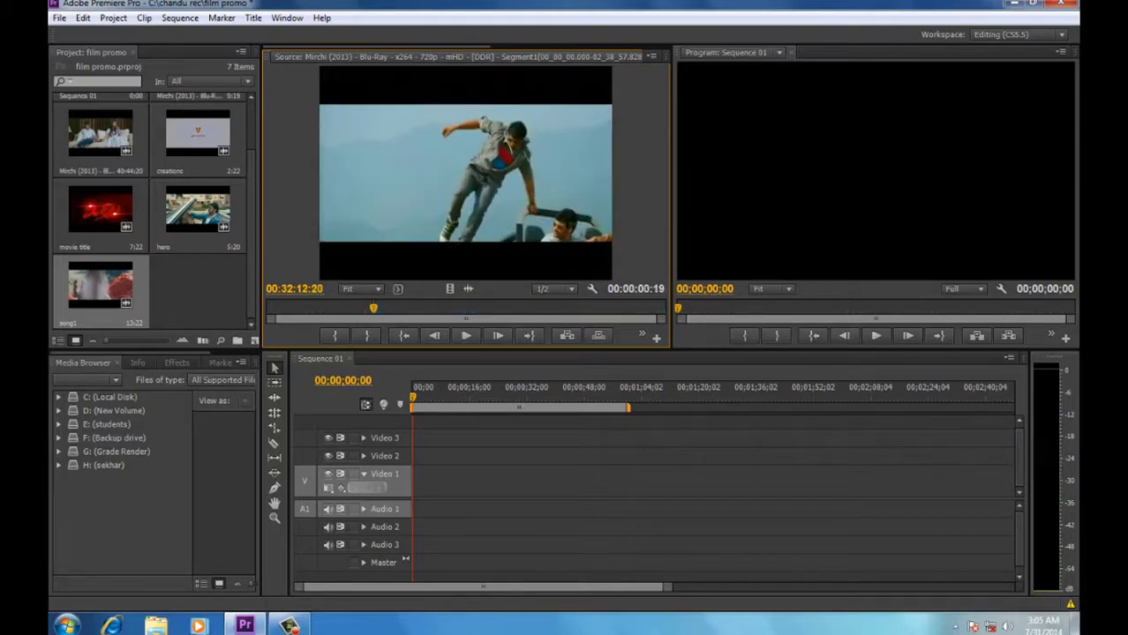
- Make a subclip named h1 from the marked jeep shot
{"action": "left_click", "coordinate": [144, 17]}
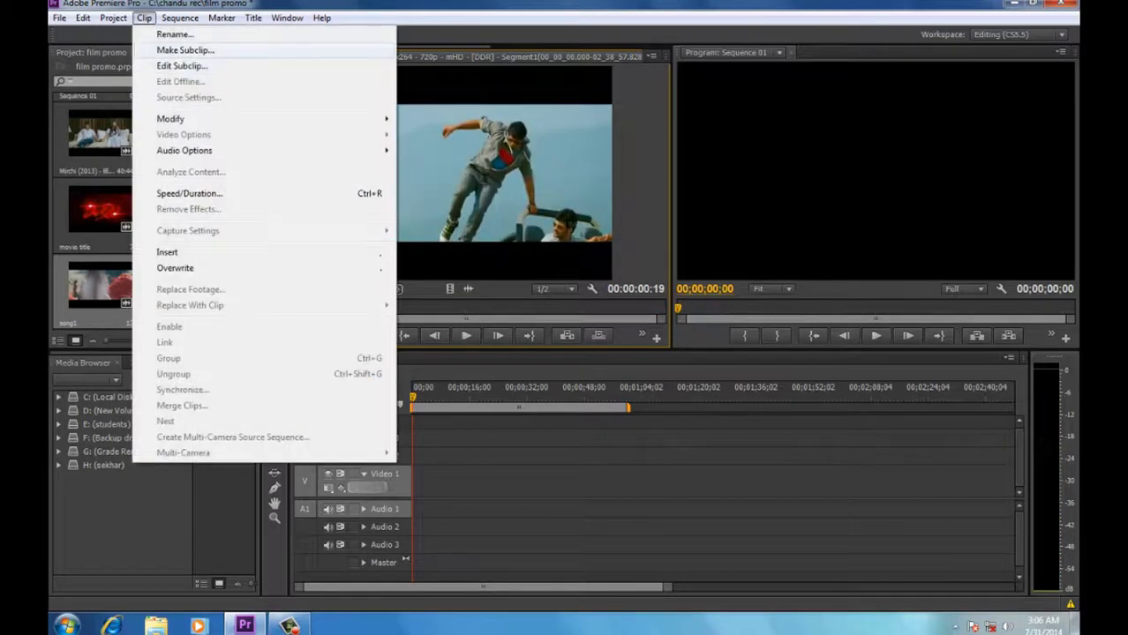
{"action": "left_click", "coordinate": [185, 50]}
{"action": "type", "text": "h"}
{"action": "key", "text": "Return"}
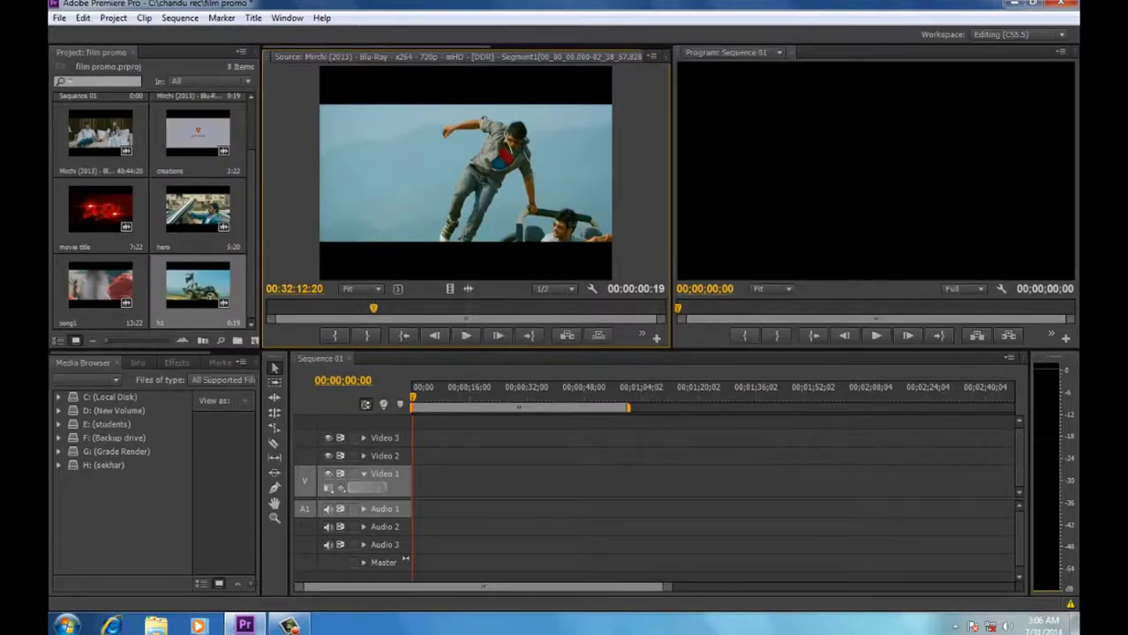
- Review the rest of the dance song and the indoor family scene up to 00:34:48:07 for usable shots
{"action": "key", "text": "space"}
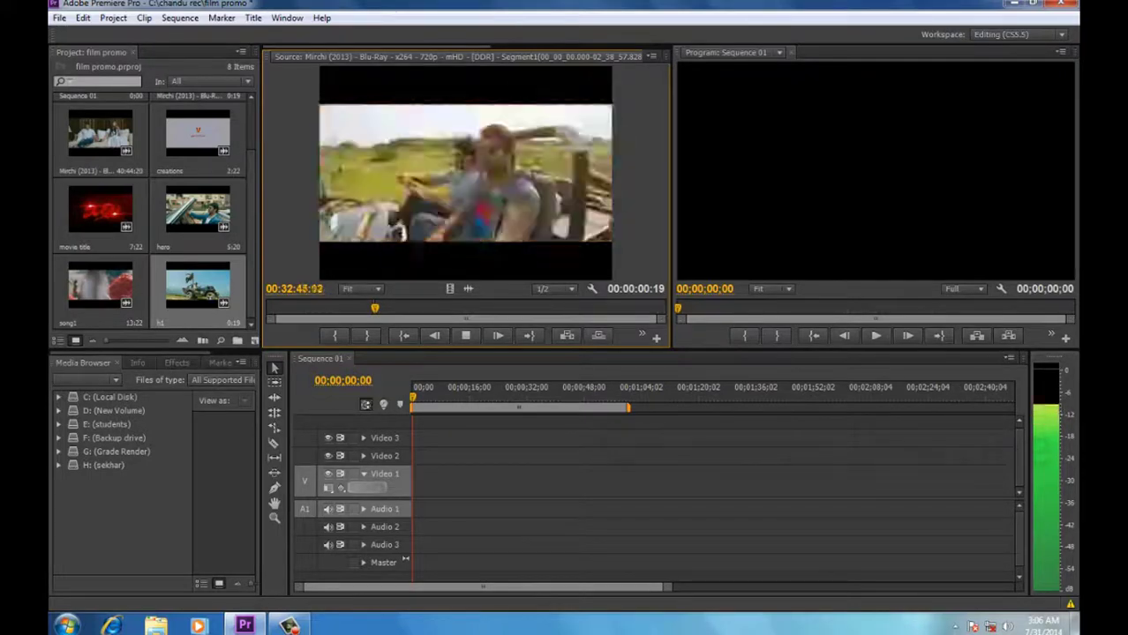
{"action": "key", "text": "space"}
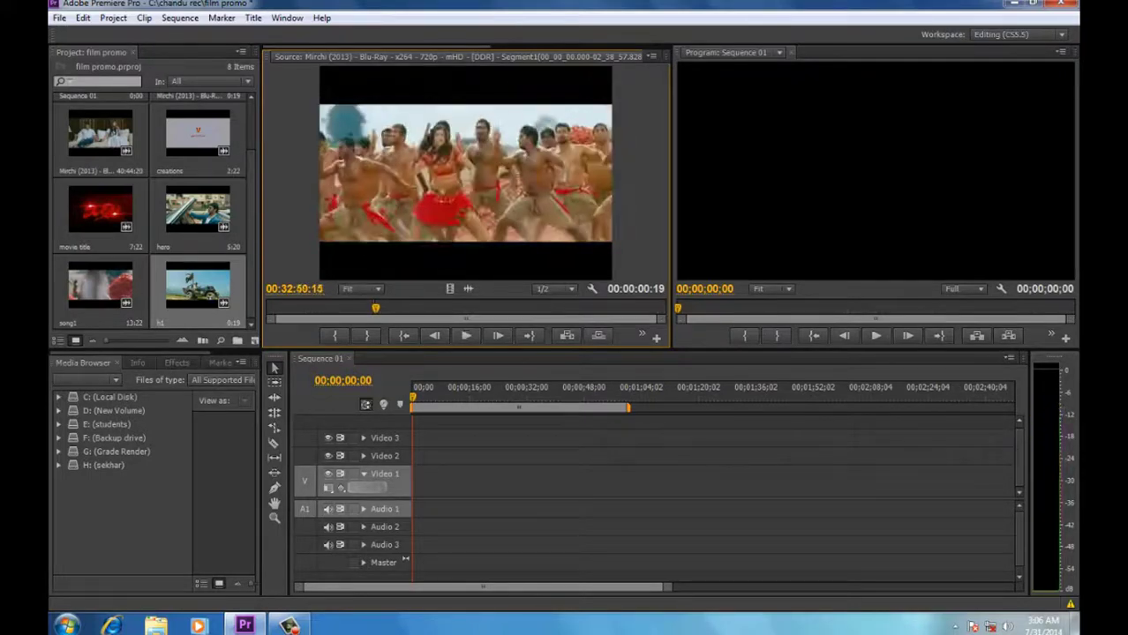
{"action": "left_click_drag", "start_coordinate": [376, 308], "coordinate": [381, 308]}
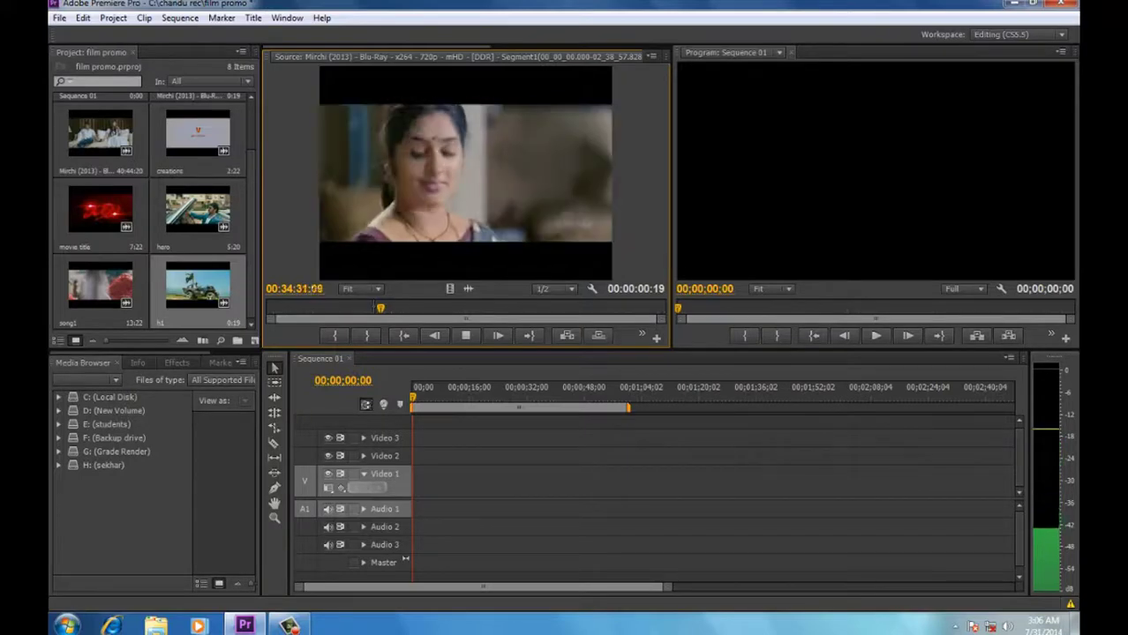
{"action": "key", "text": "k"}
{"action": "key", "text": "l"}
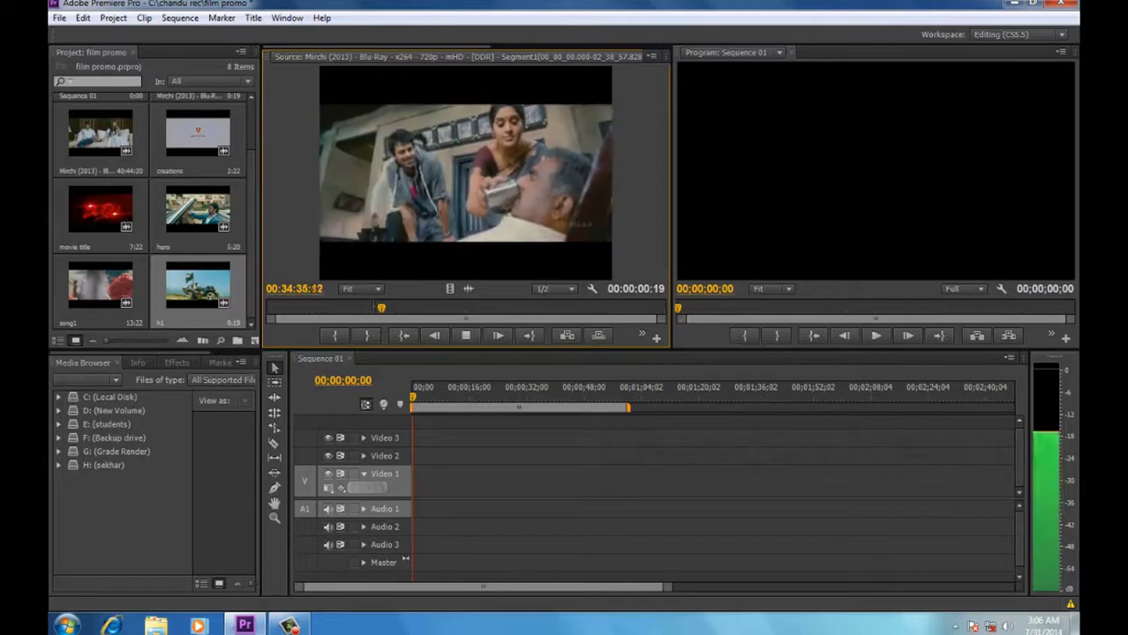
{"action": "key", "text": "k"}
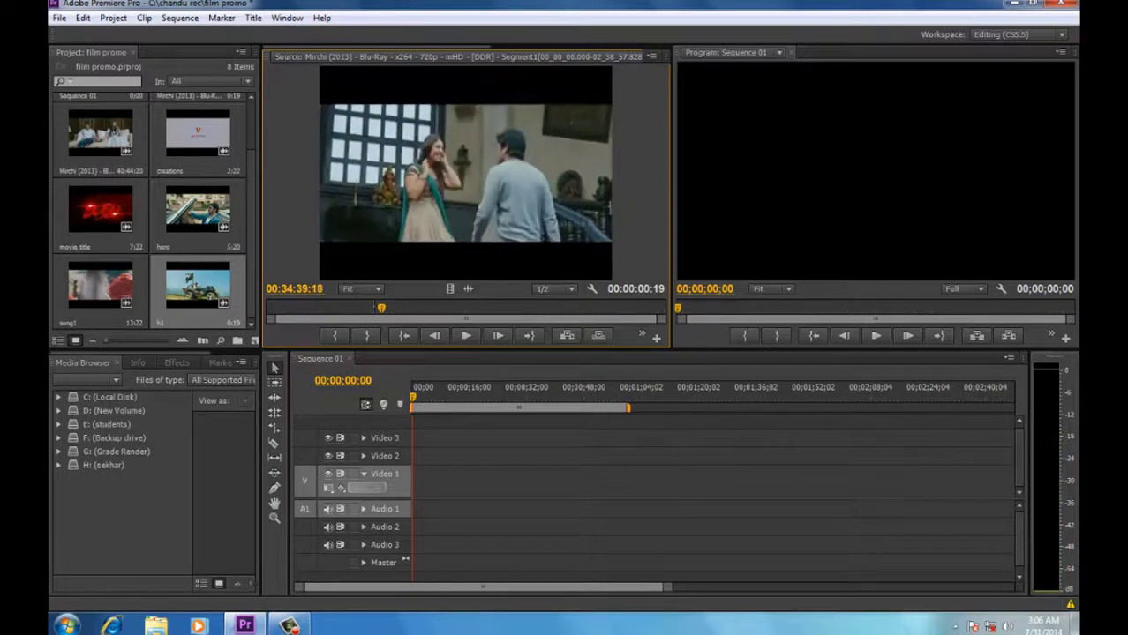
{"action": "key", "text": "l"}
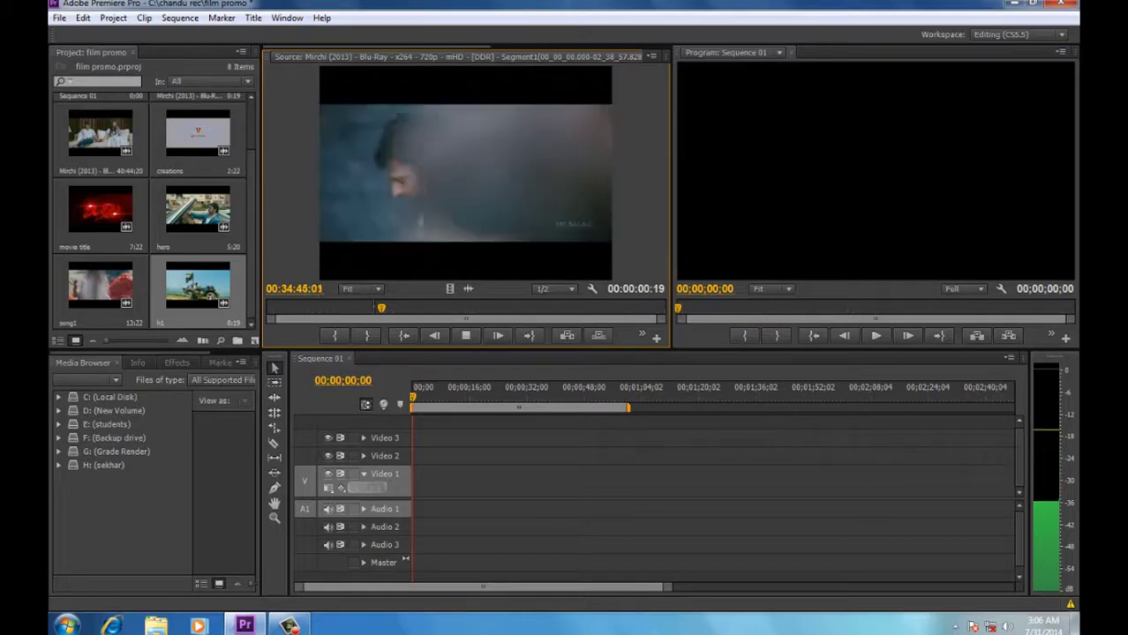
{"action": "key", "text": "k"}
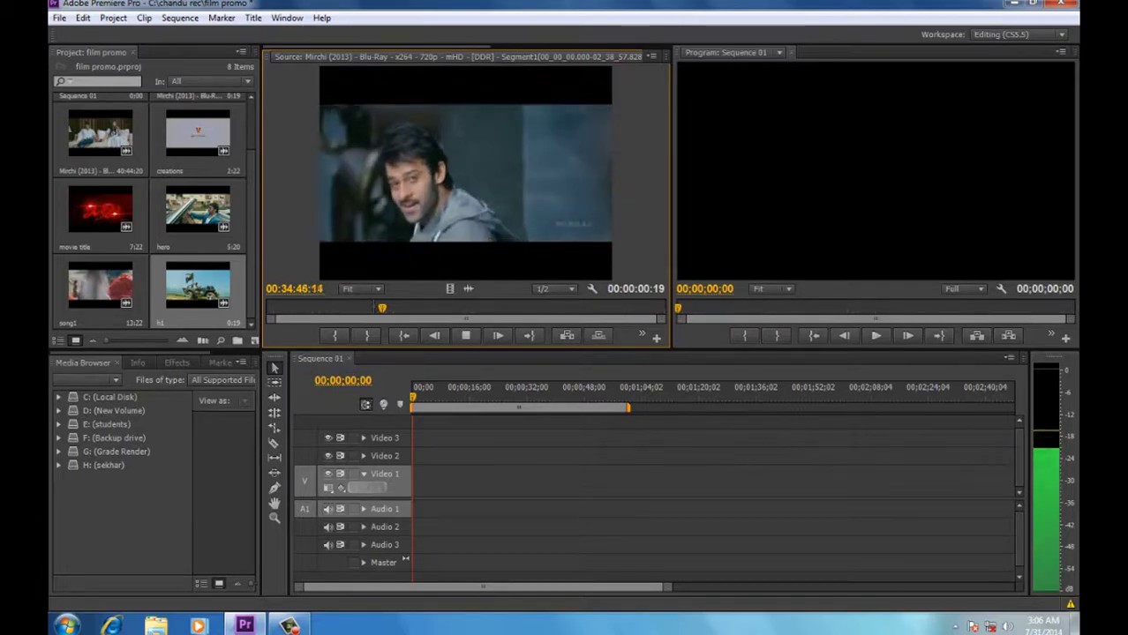
{"action": "key", "text": "k"}
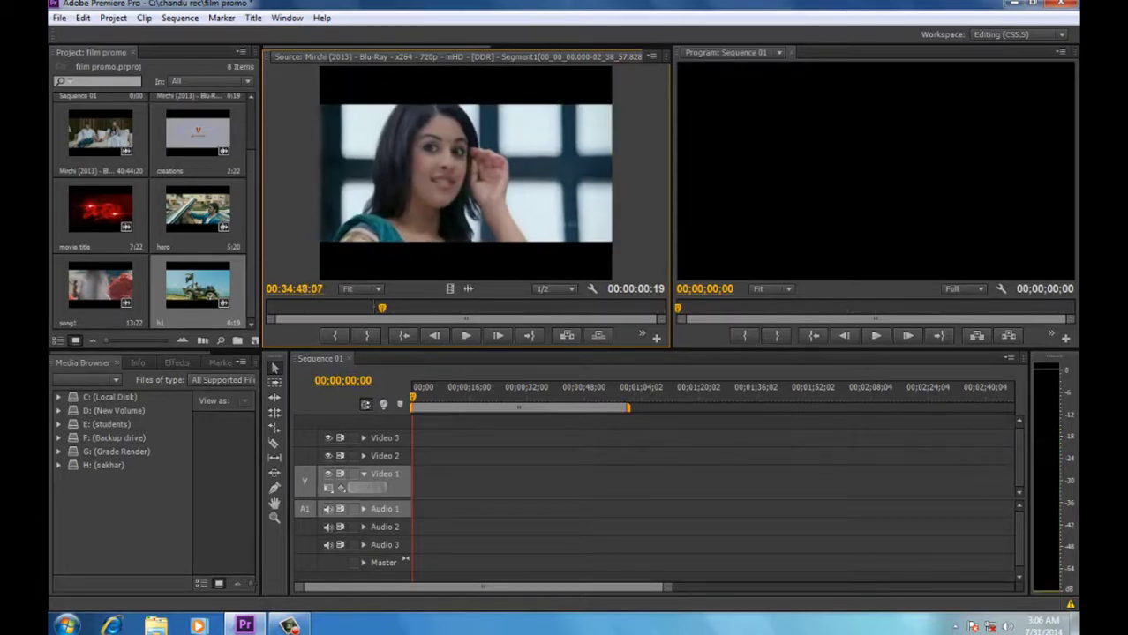
- Mark the indoor shot of the man and the woman with Out at 00:34:50:05 and a length of 00:00:04:06
{"action": "key", "text": "j"}
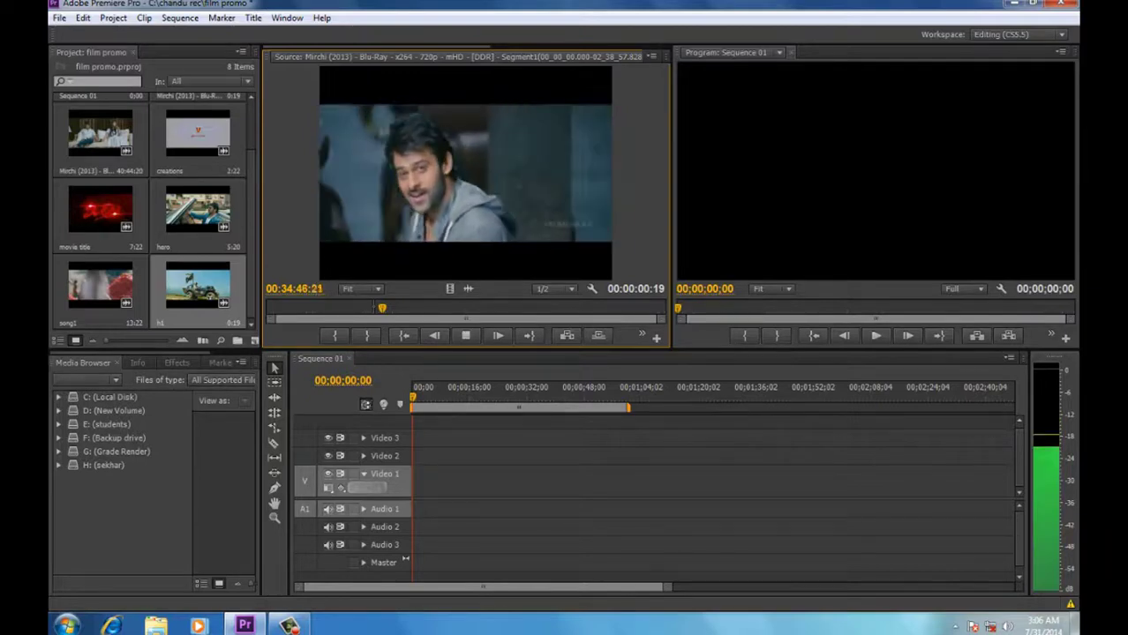
{"action": "key", "text": "k"}
{"action": "key", "text": "l"}
{"action": "key", "text": "k"}
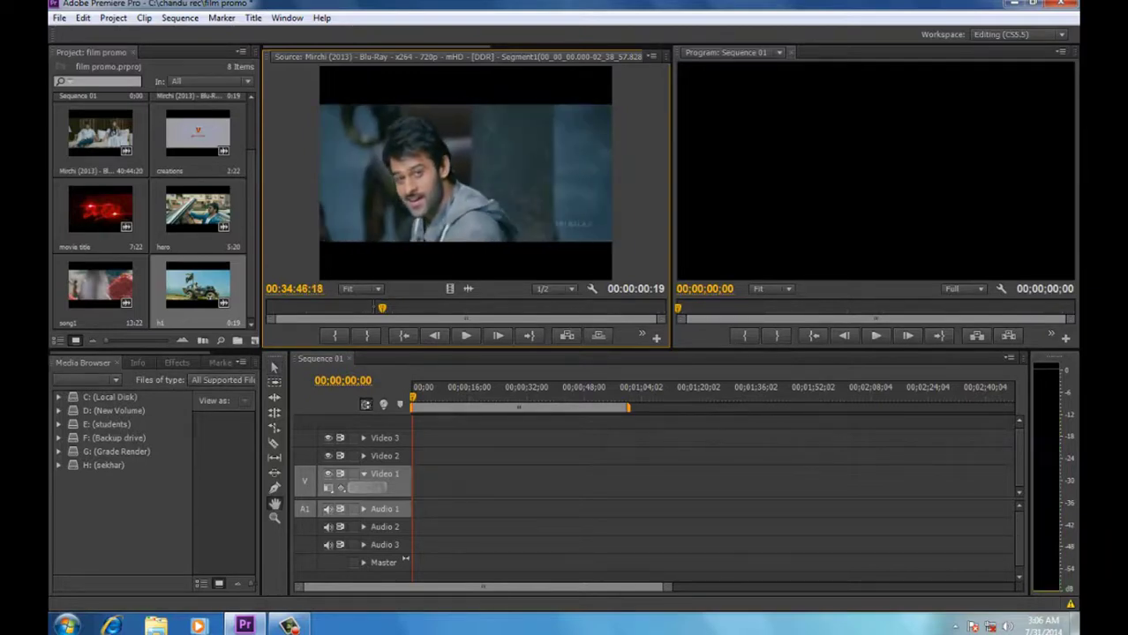
{"action": "key", "text": "k"}
{"action": "key", "text": "l"}
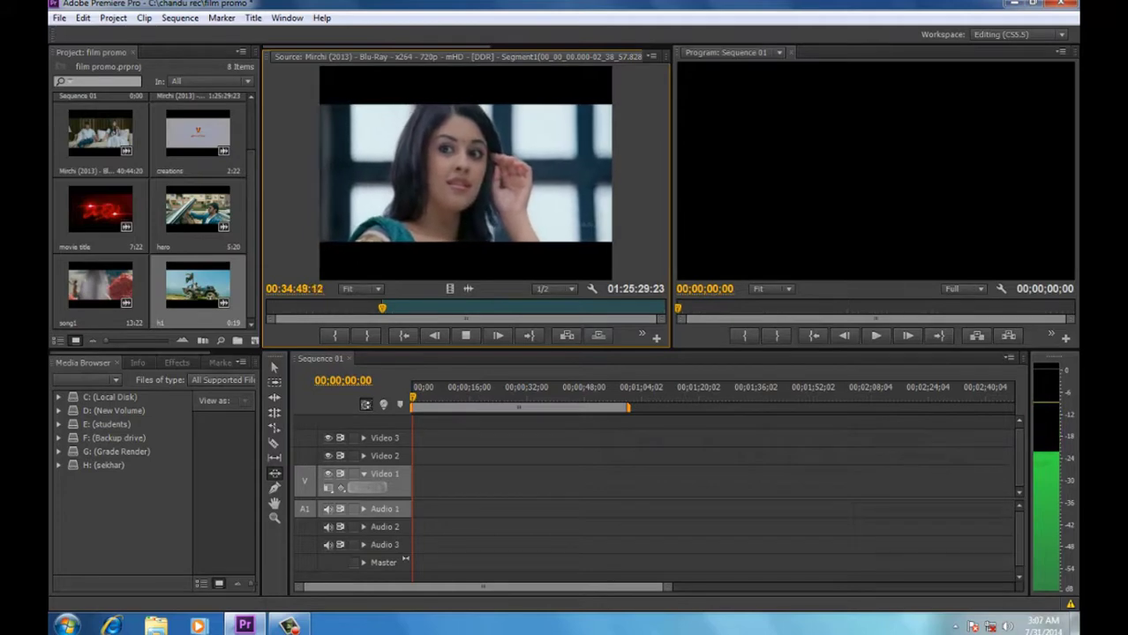
{"action": "key", "text": "k"}
{"action": "key", "text": "j"}
{"action": "key", "text": "k"}
{"action": "key", "text": "o"}
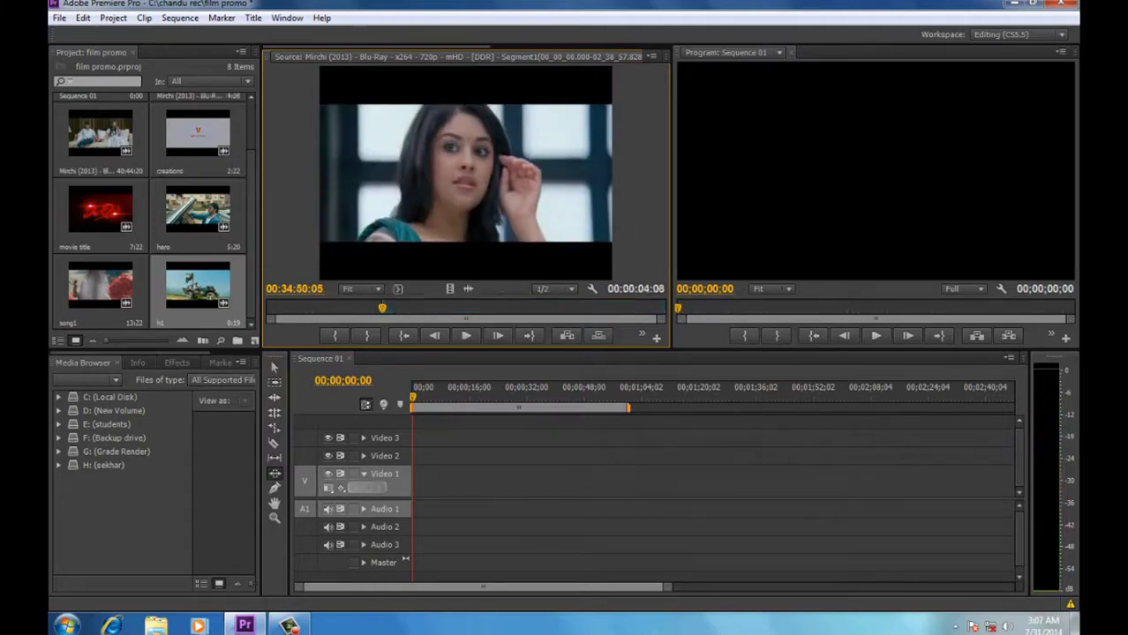
- Make a subclip named s1 from the marked indoor range
{"action": "left_click", "coordinate": [144, 18]}
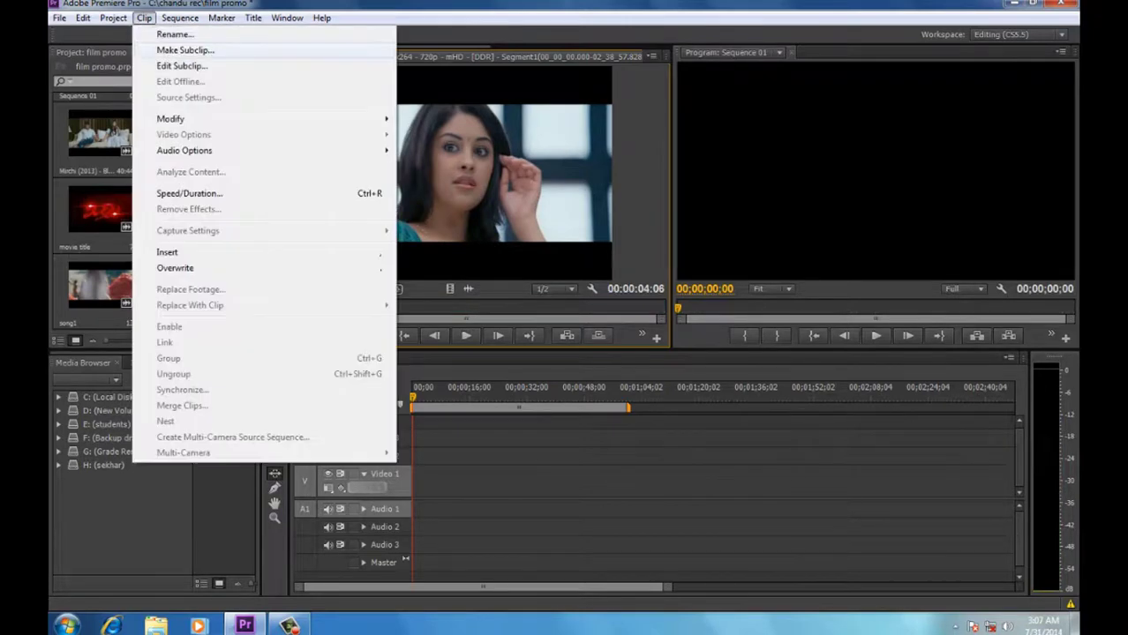
{"action": "left_click", "coordinate": [185, 51]}
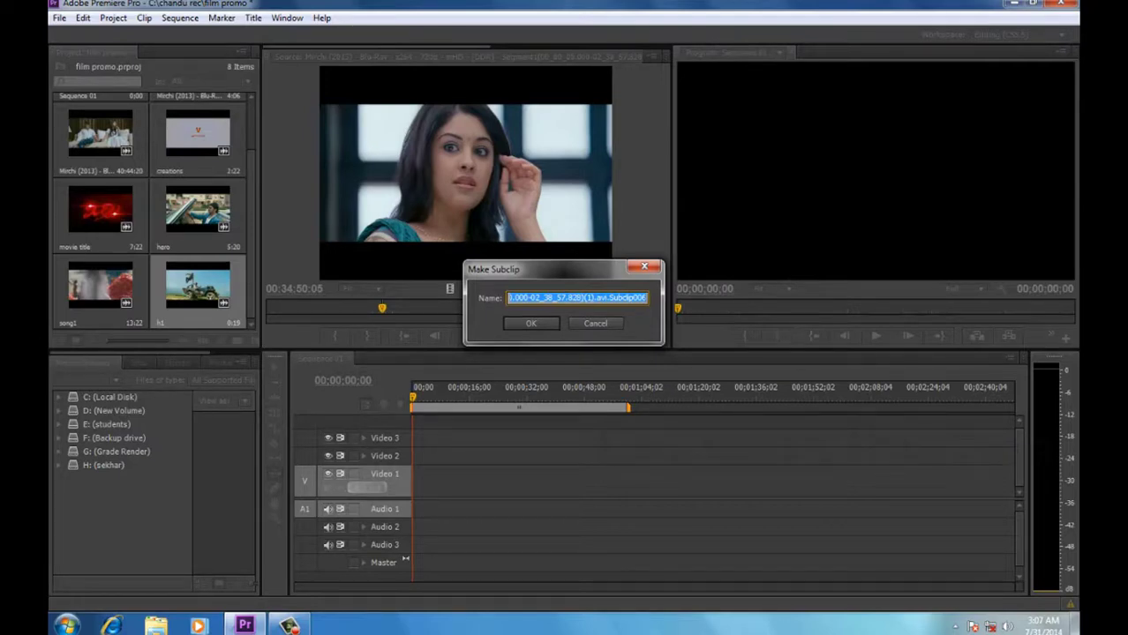
{"action": "type", "text": "s"}
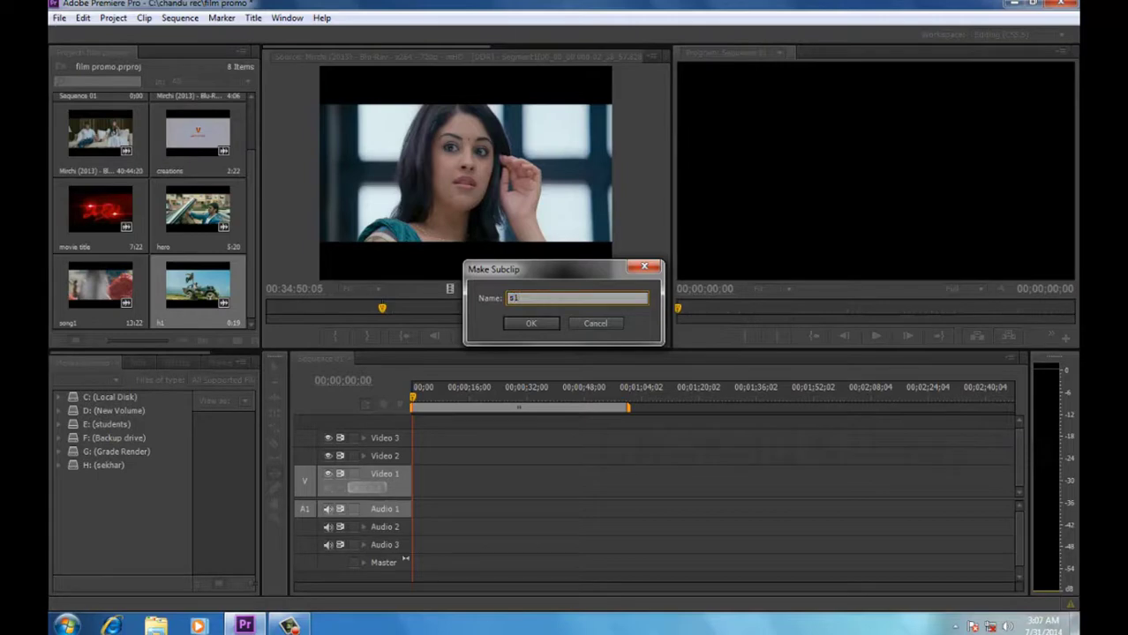
{"action": "type", "text": "1"}
{"action": "key", "text": "Return"}
- Skip ahead in the movie to about 01:01:08:07 and review the western-style dance song for usable shots
{"action": "key", "text": "space"}
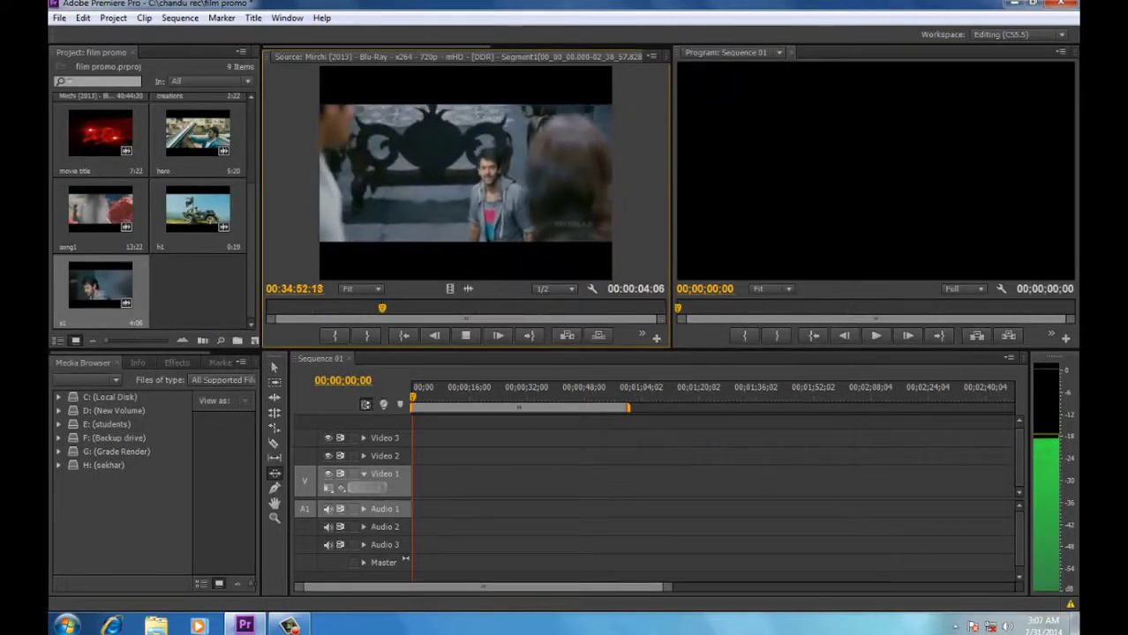
{"action": "key", "text": "space"}
{"action": "mouse_move", "coordinate": [382, 308]}
{"action": "left_mouse_down"}
{"action": "mouse_move", "coordinate": [350, 288]}
{"action": "mouse_move", "coordinate": [391, 288]}
{"action": "left_mouse_up"}
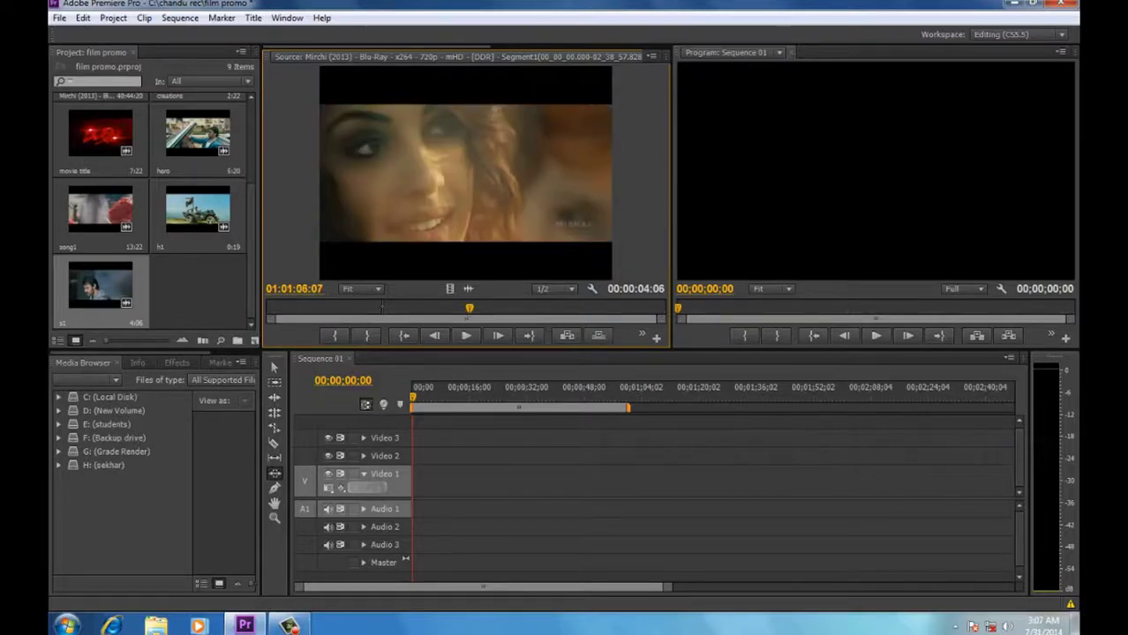
{"action": "key", "text": "space"}
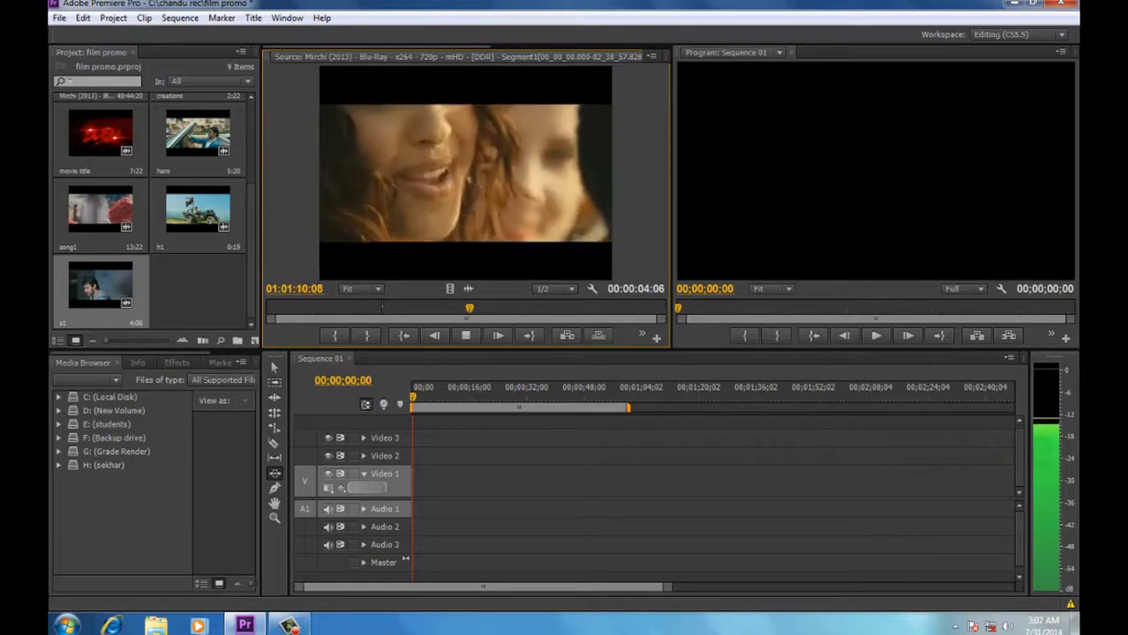
{"action": "key", "text": "space"}
{"action": "key", "text": "space"}
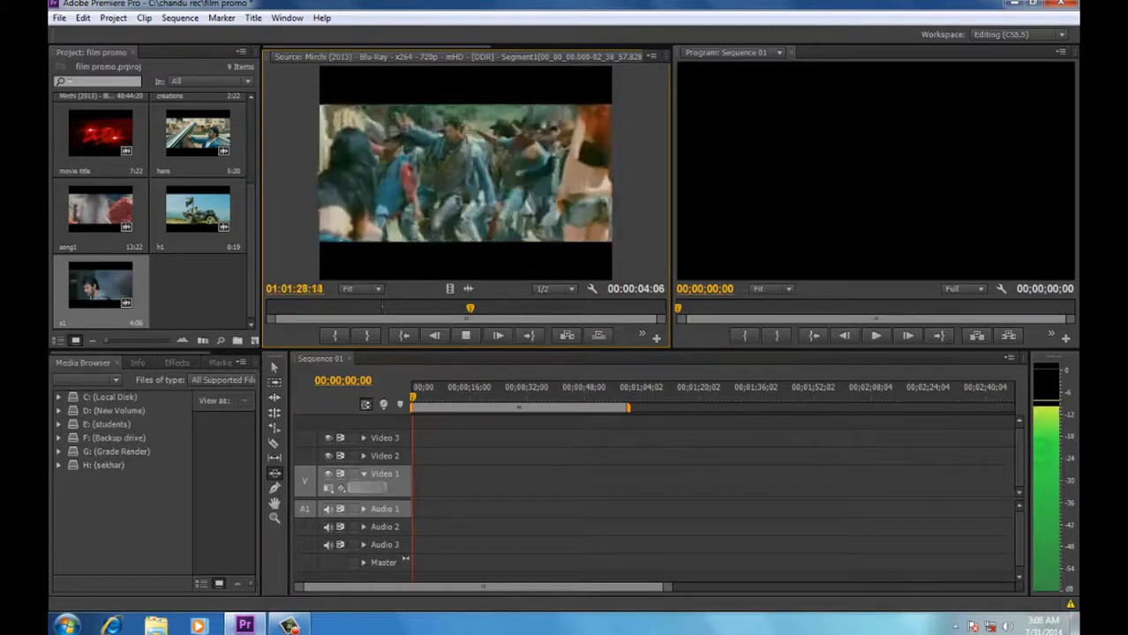
- Mark the western group dance shot with Out at 01:01:37:19 and a length of 00:00:06:07
{"action": "key", "text": "space"}
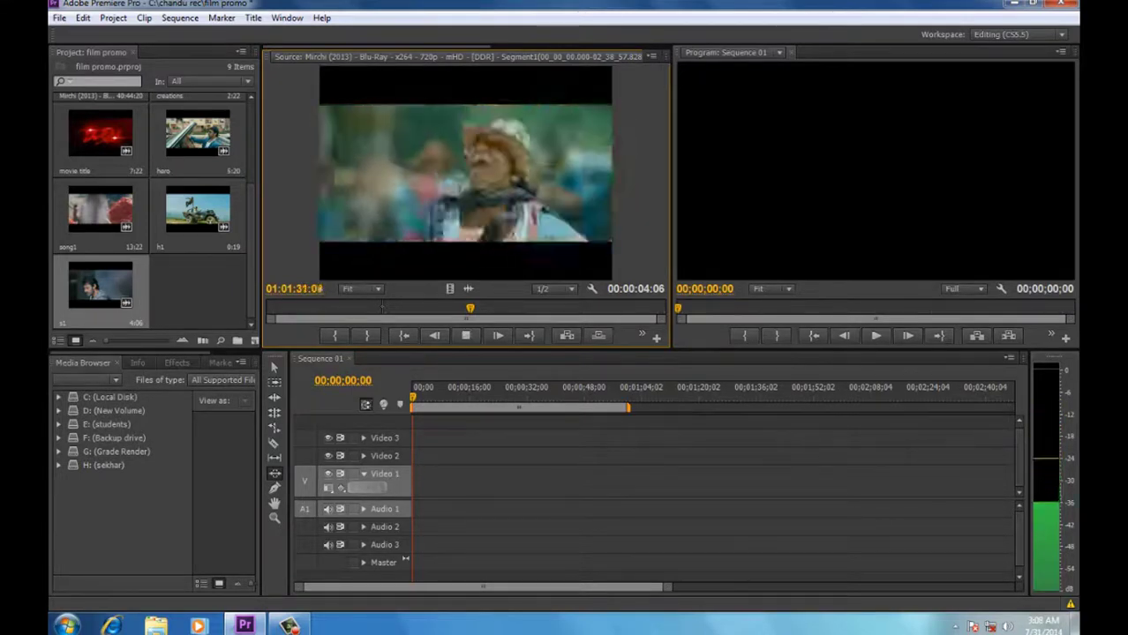
{"action": "key", "text": "space"}
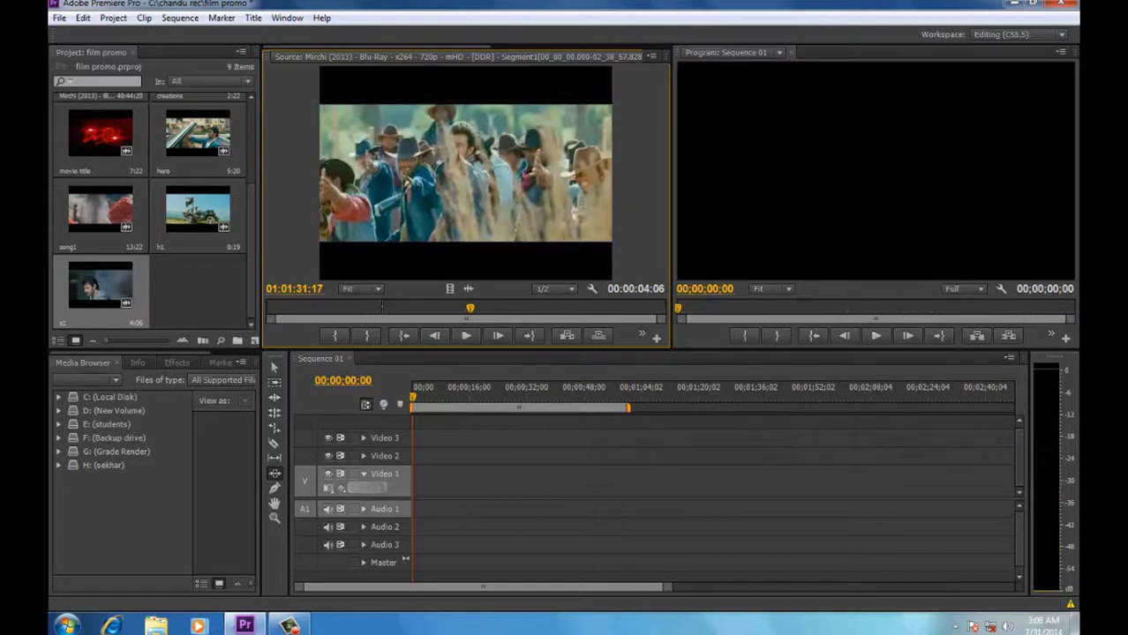
{"action": "key", "text": "space"}
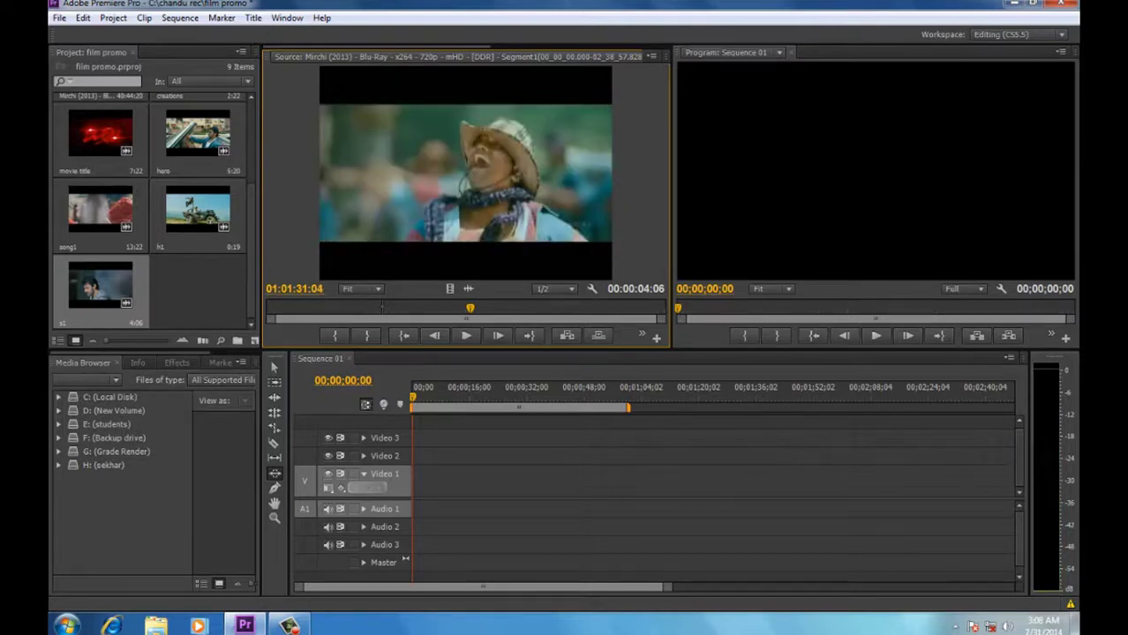
{"action": "key", "text": "space"}
{"action": "key", "text": "space"}
{"action": "key", "text": "i"}
{"action": "key", "text": "space"}
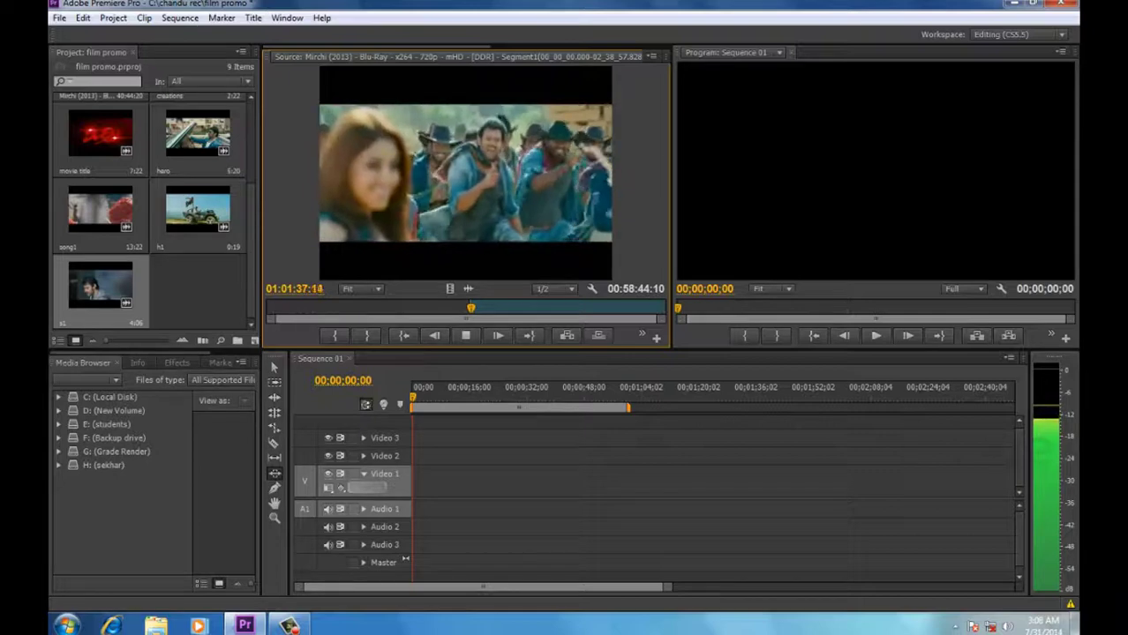
{"action": "key", "text": "space"}
- Make a subclip named song3 from the marked group dance range
{"action": "left_click", "coordinate": [179, 17]}
{"action": "left_click", "coordinate": [179, 18]}
{"action": "left_click", "coordinate": [143, 17]}
{"action": "left_click", "coordinate": [183, 50]}
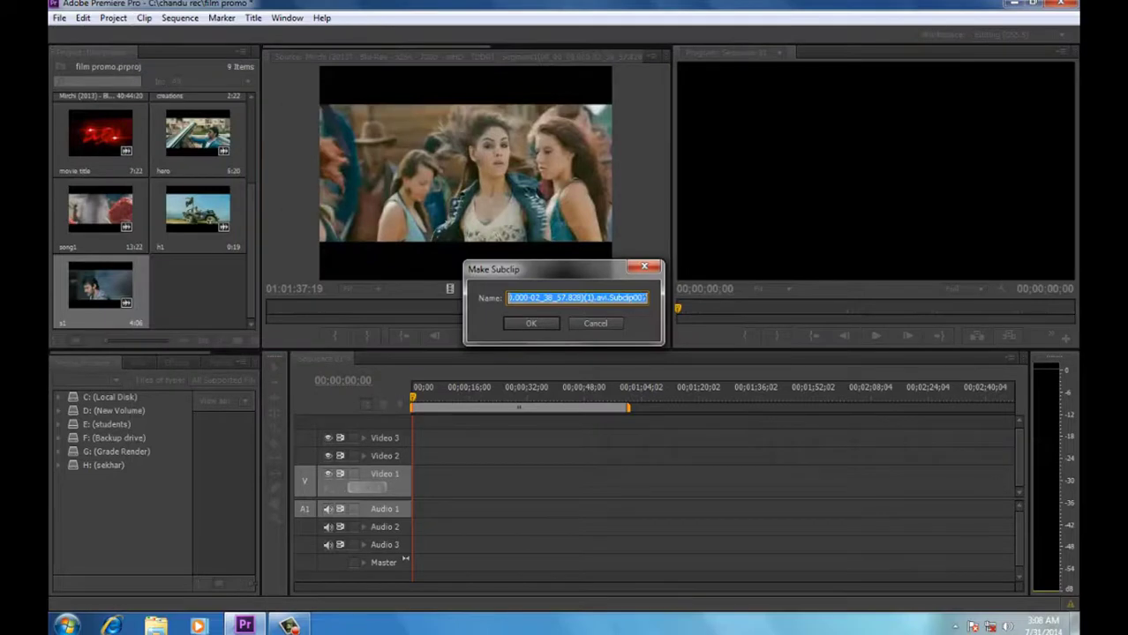
{"action": "type", "text": "son"}
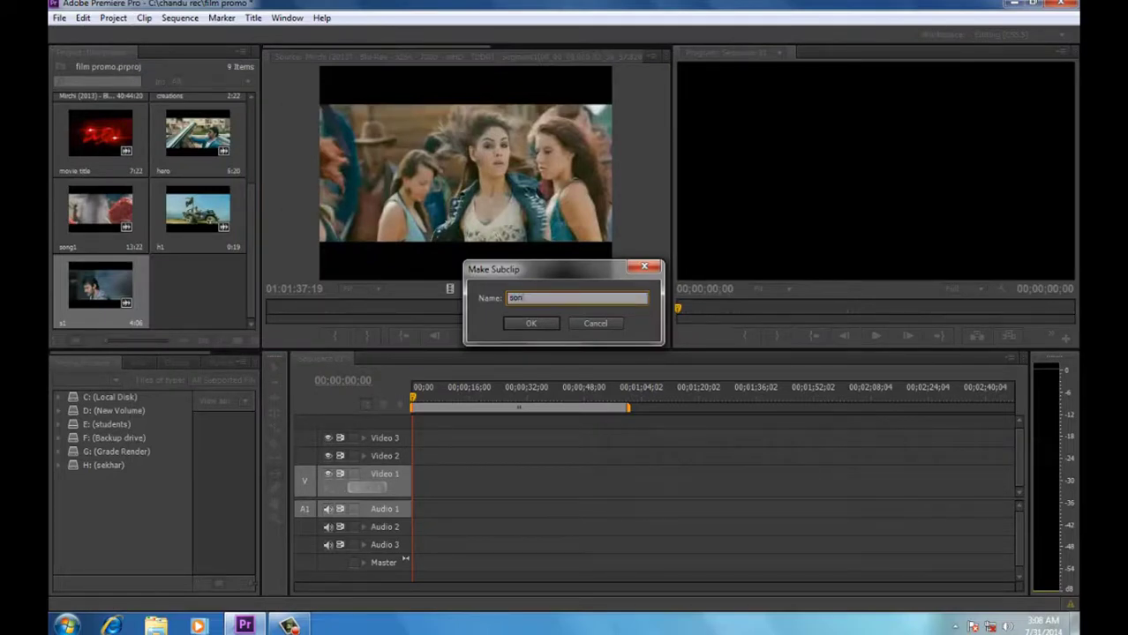
{"action": "key", "text": "Return"}
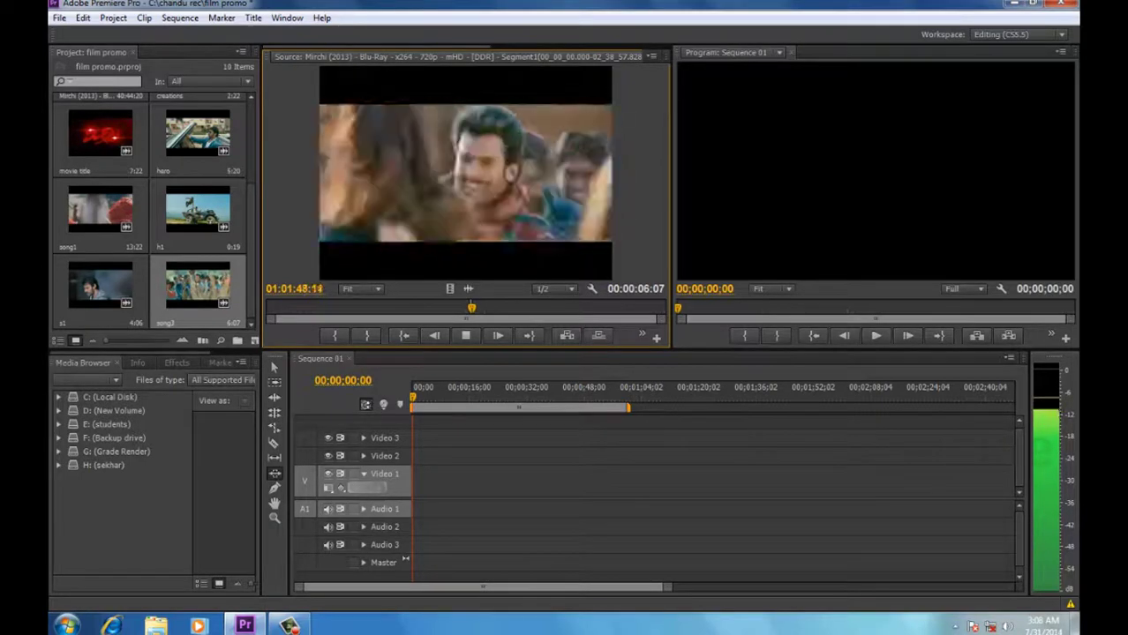
- Review the dance song further up to 01:02:04:20 for another usable shot
{"action": "key", "text": "space"}
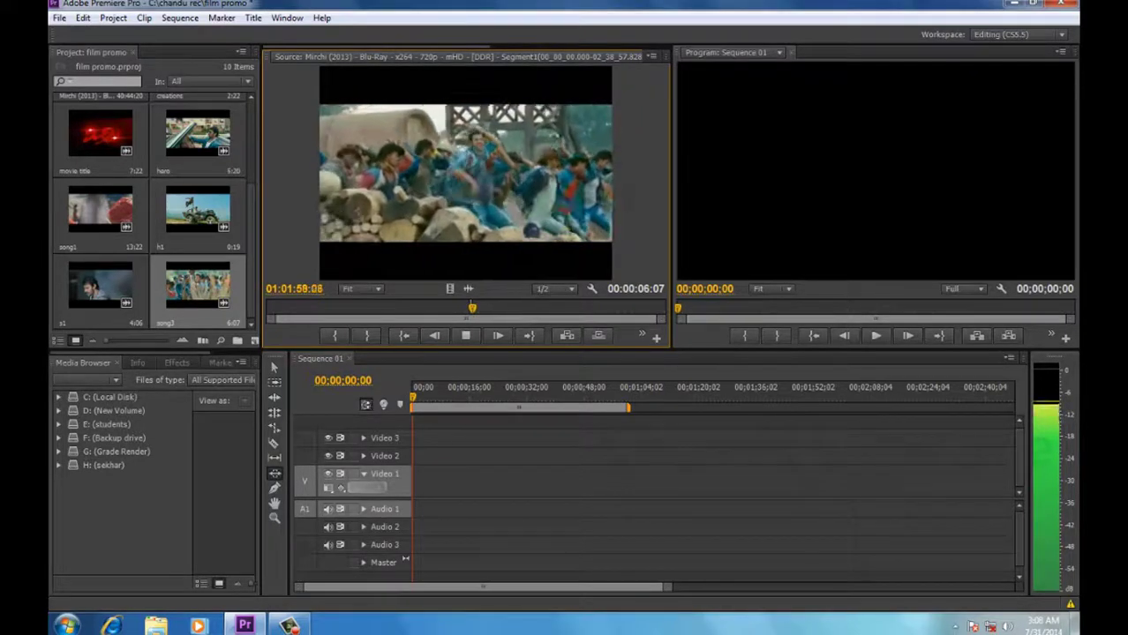
{"action": "key", "text": "space"}
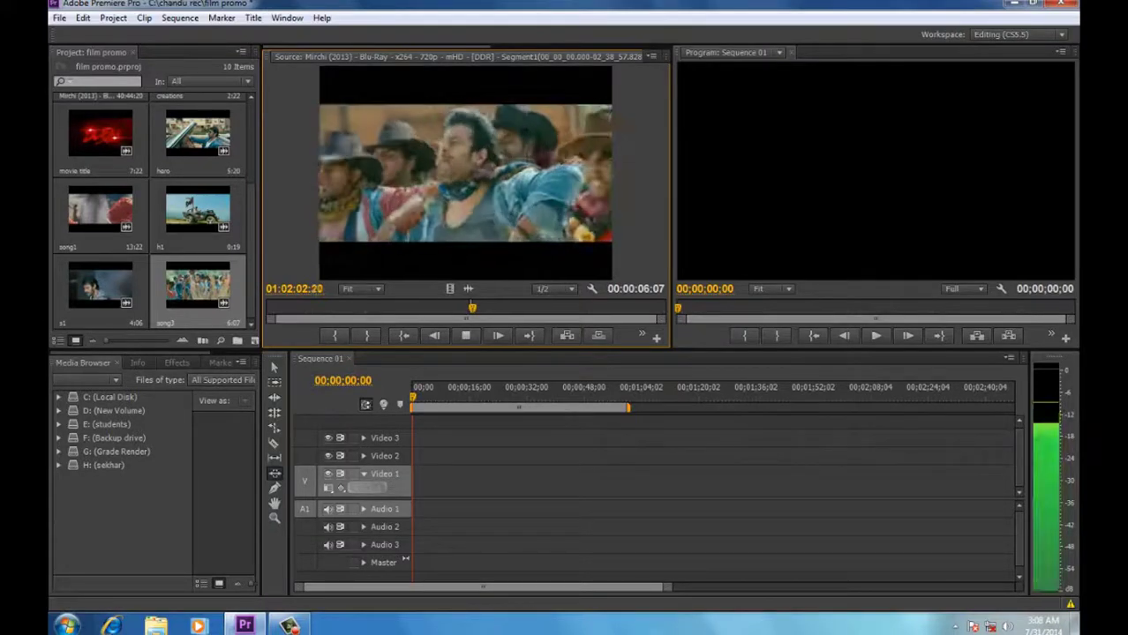
{"action": "key", "text": "space"}
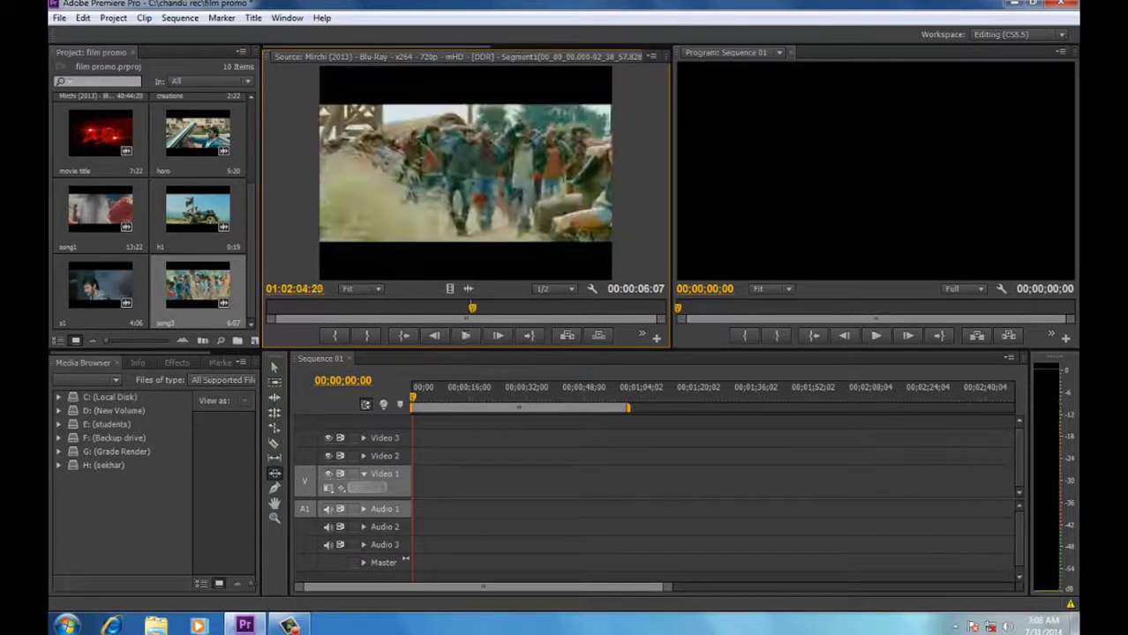
- Find the start of the log-pile dance passage and mark In at 01:01:55:23, on the shot of the women
{"action": "key", "text": "j"}
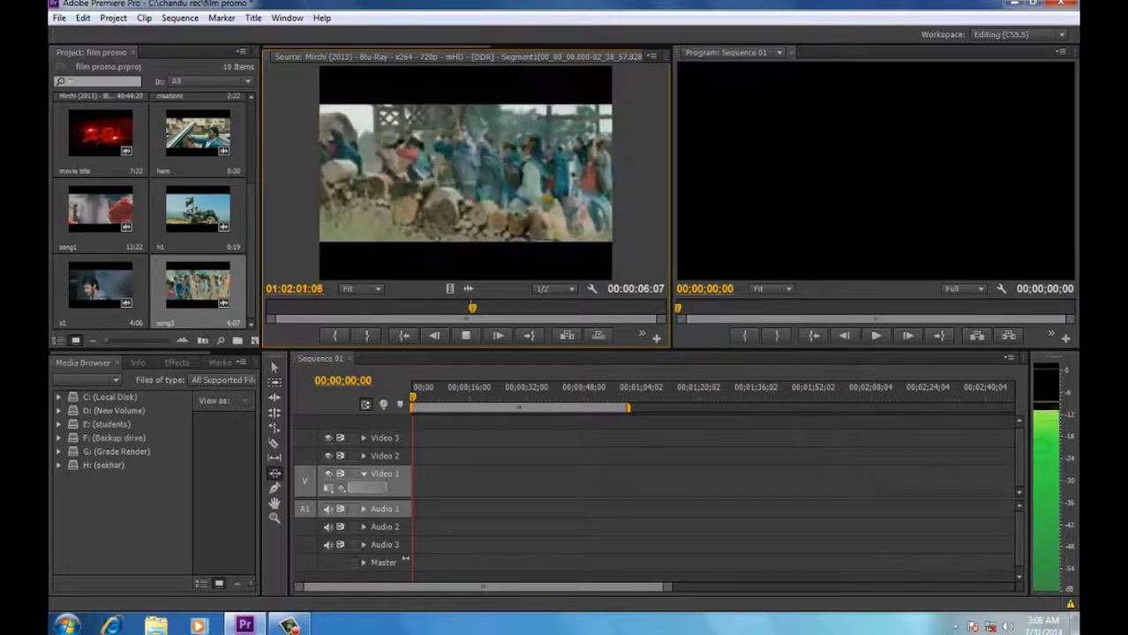
{"action": "key", "text": "k"}
{"action": "key", "text": "l"}
{"action": "key", "text": "k"}
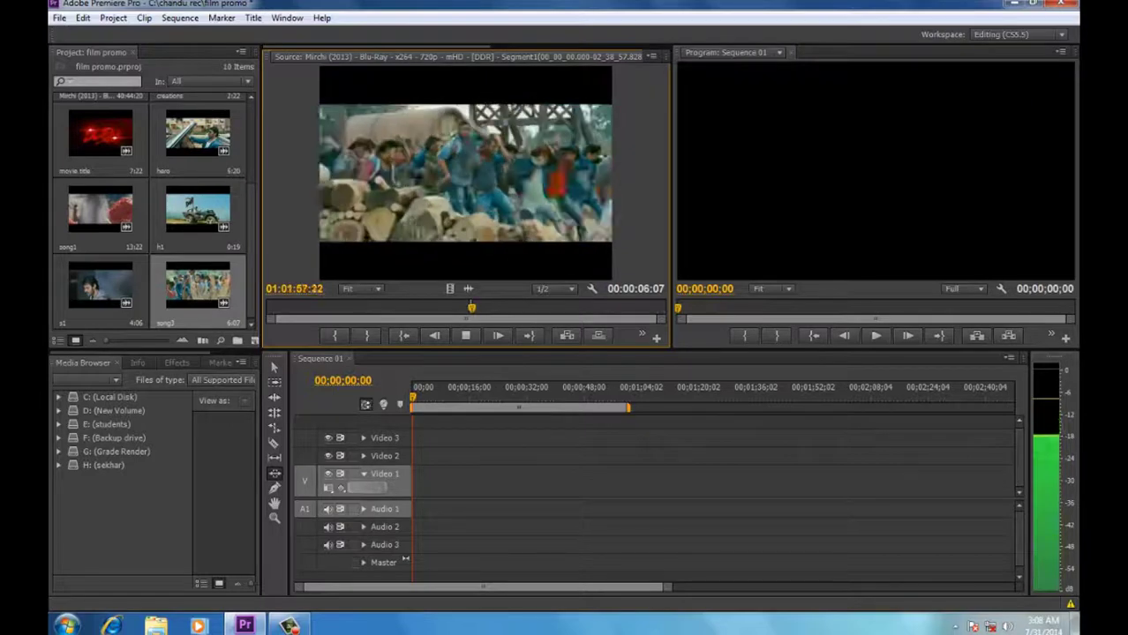
{"action": "key", "text": "k"}
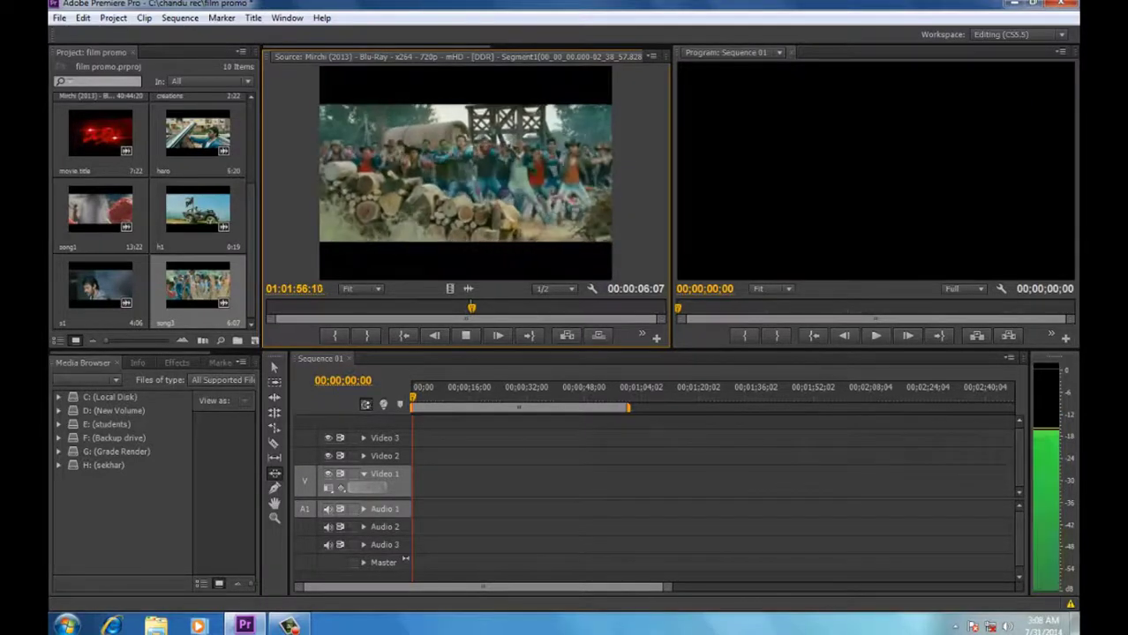
{"action": "key", "text": "k"}
{"action": "key", "text": "j"}
{"action": "key", "text": "l"}
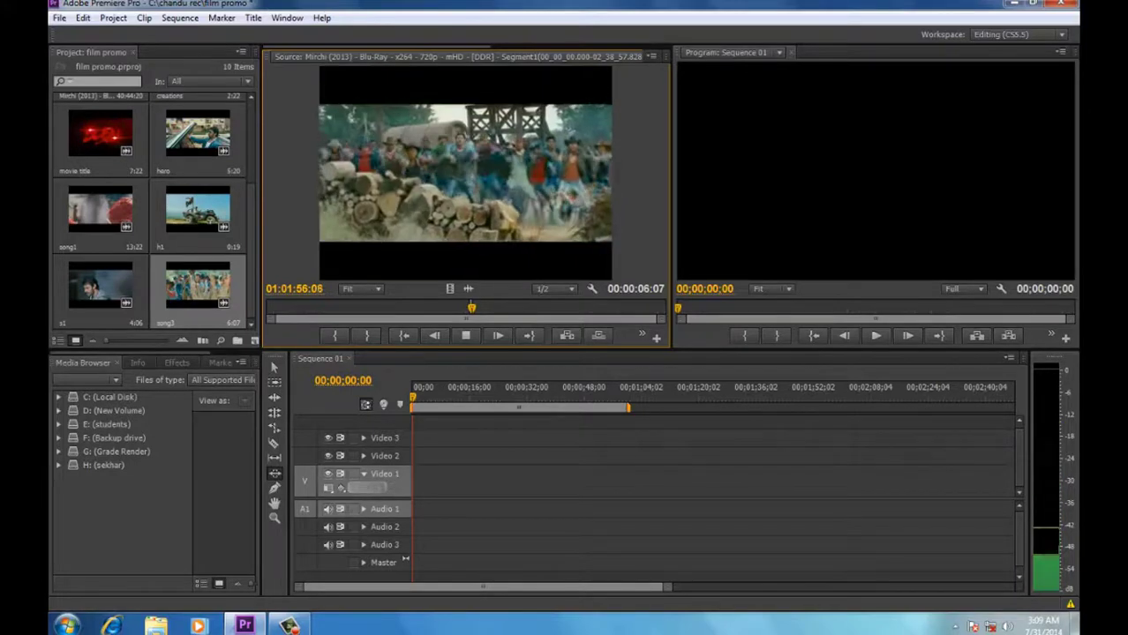
{"action": "key", "text": "k"}
{"action": "key", "text": "j"}
{"action": "key", "text": "k"}
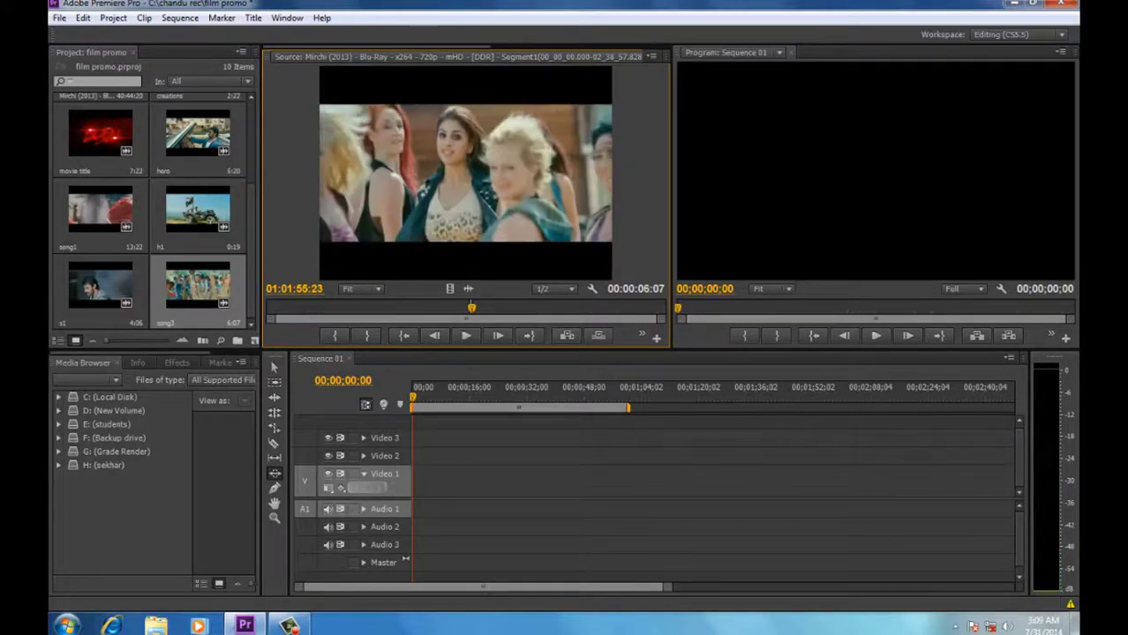
{"action": "key", "text": "i"}
- Mark Out at 01:02:05:19 on the dancers in front of the barrel wagon, for a range of 00:00:09:21
{"action": "key", "text": "l"}
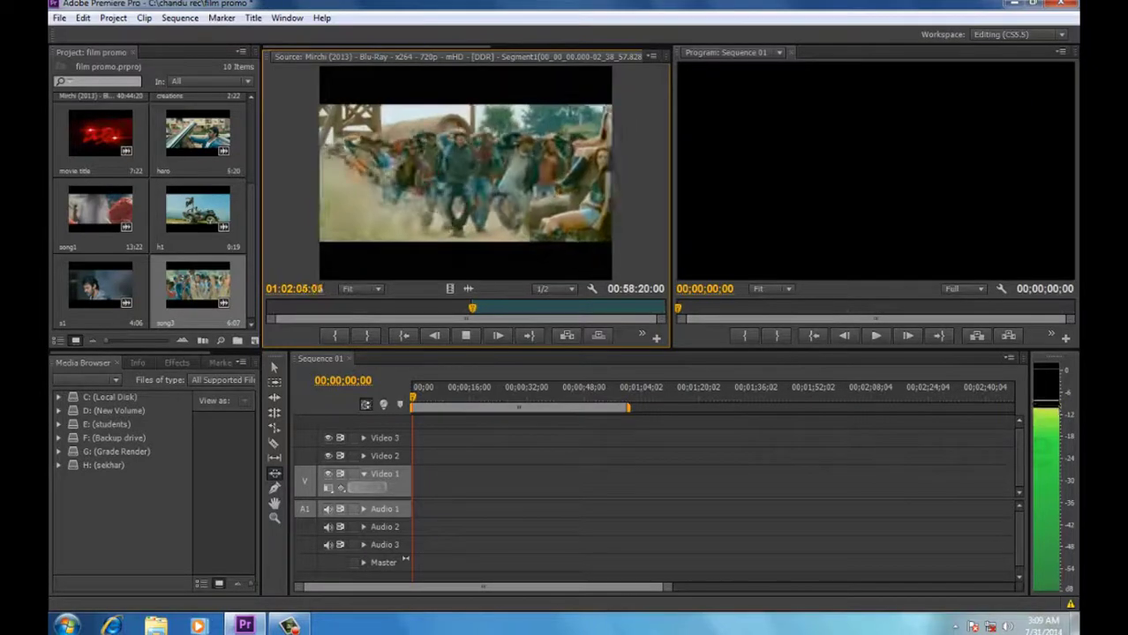
{"action": "key", "text": "space"}
{"action": "key", "text": "o"}
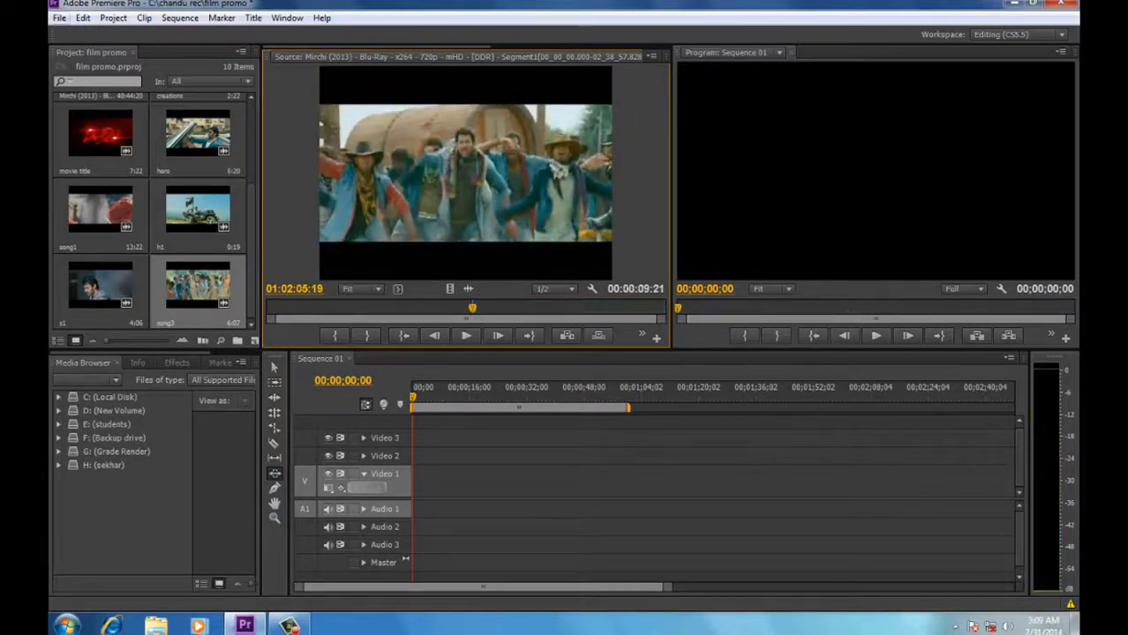
- Make a subclip named song6 from the marked dance range
{"action": "left_click", "coordinate": [143, 18]}
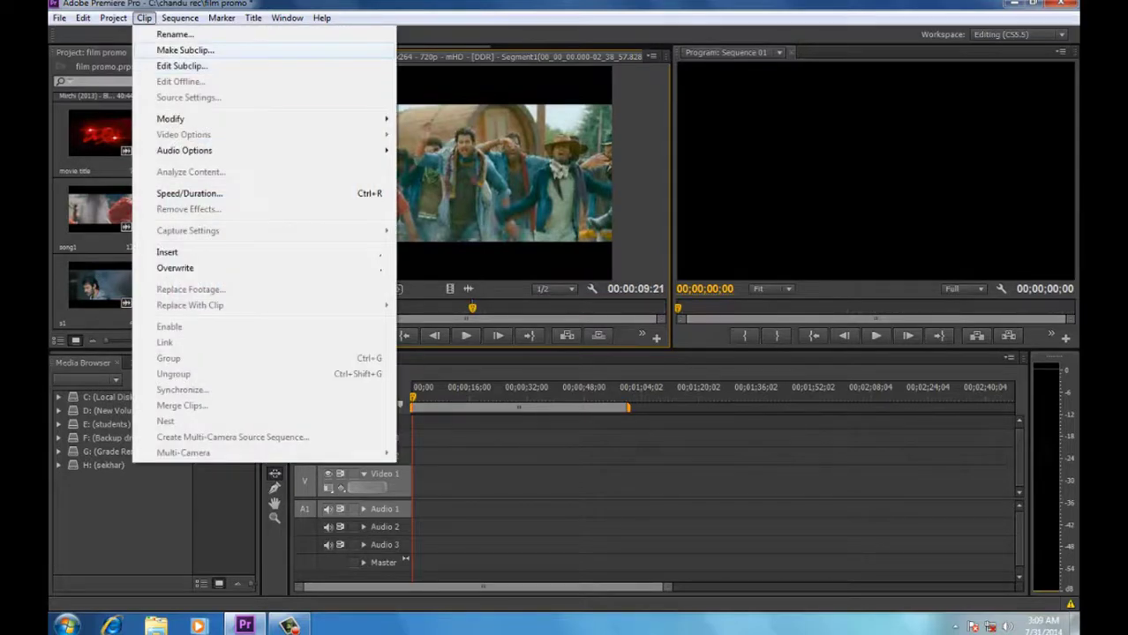
{"action": "left_click", "coordinate": [184, 50]}
{"action": "type", "text": "song6"}
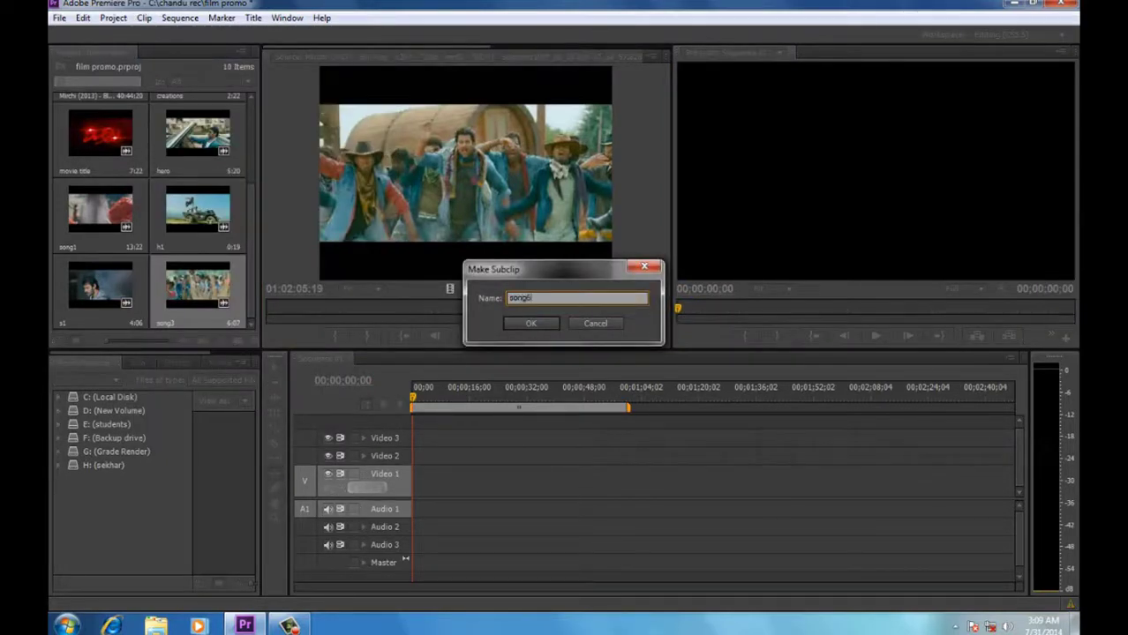
{"action": "key", "text": "Return"}
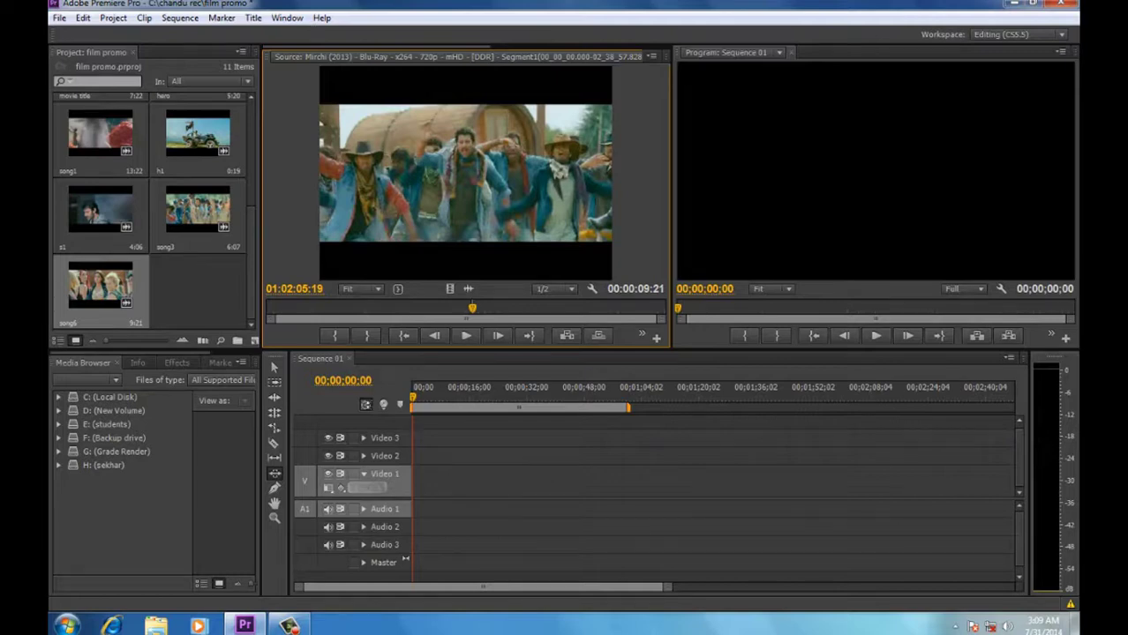
{"action": "left_click", "coordinate": [291, 626]}
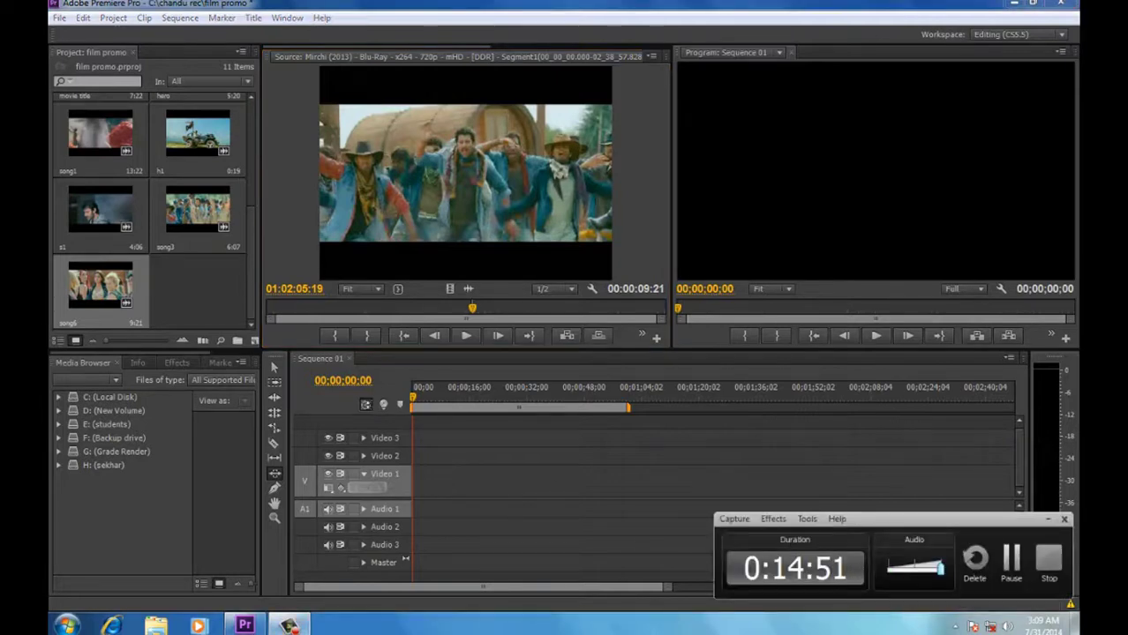